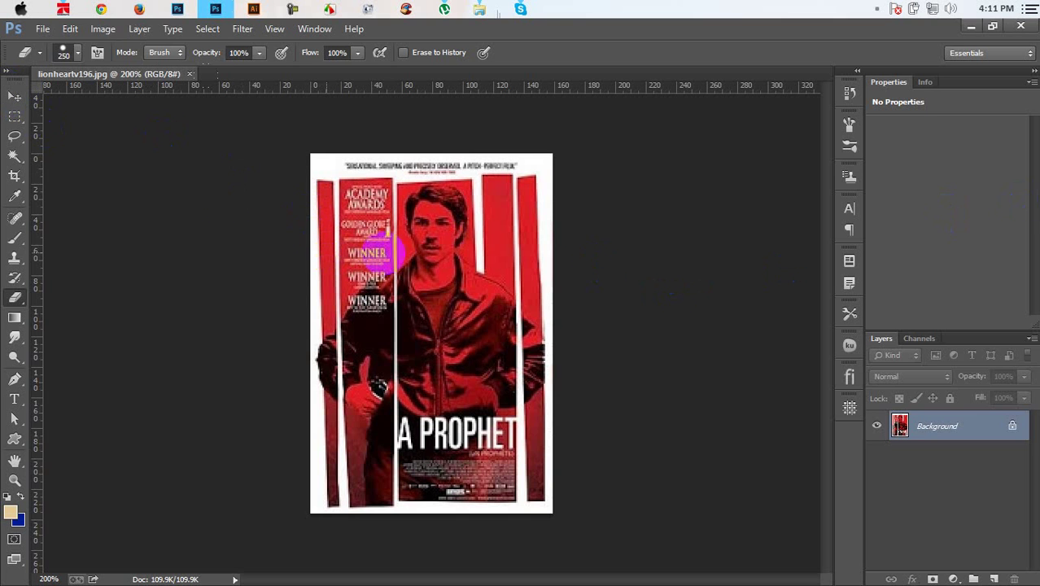
Create a blank document from the lionheartv196.jpg preset (2.208 × 3.278 in, 72 ppi).
{"action": "left_click", "coordinate": [18, 101]}
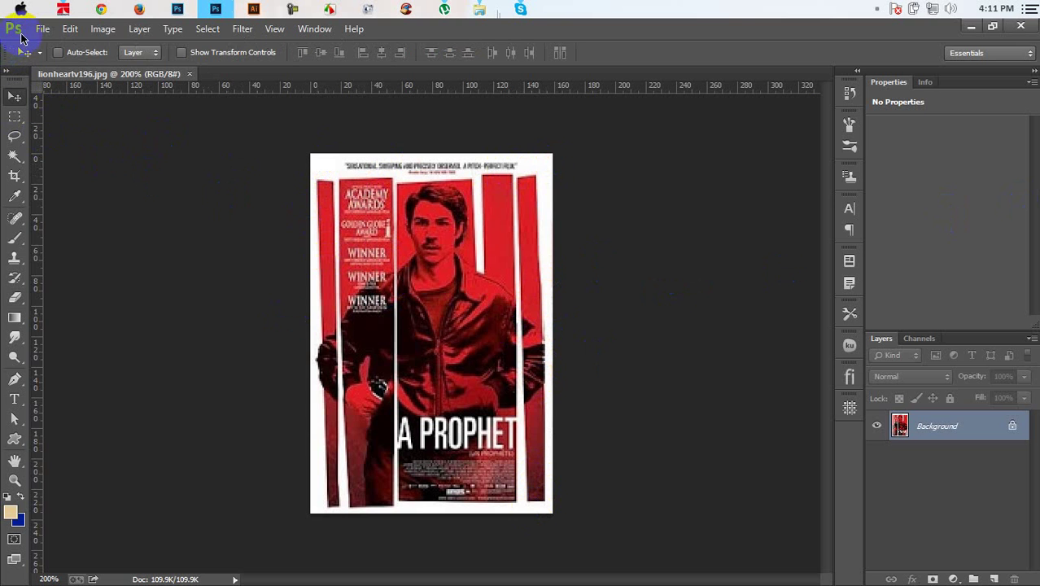
{"action": "left_click", "coordinate": [38, 31]}
{"action": "left_click", "coordinate": [48, 49]}
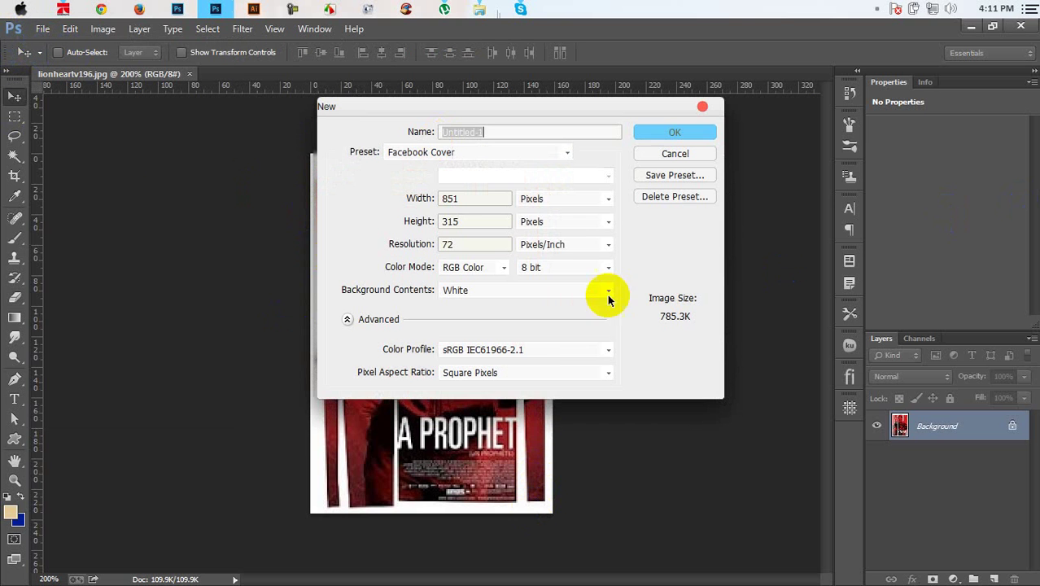
{"action": "left_click", "coordinate": [477, 157]}
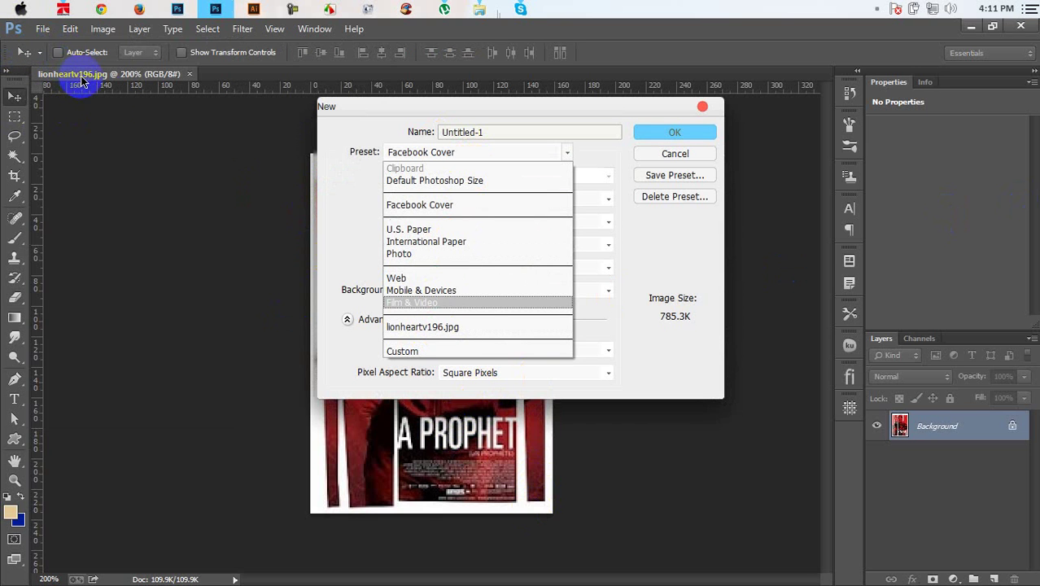
{"action": "left_click", "coordinate": [450, 327]}
{"action": "left_click", "coordinate": [659, 137]}
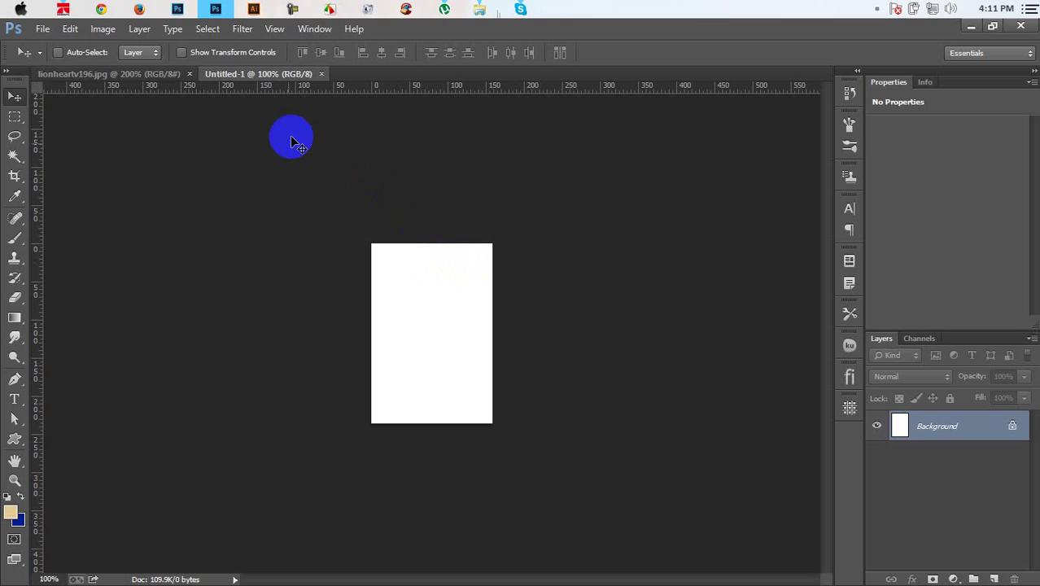
Resize Untitled-1 to 1200 px wide (1200 × 1781 px at 72 ppi).
{"action": "left_click", "coordinate": [102, 29]}
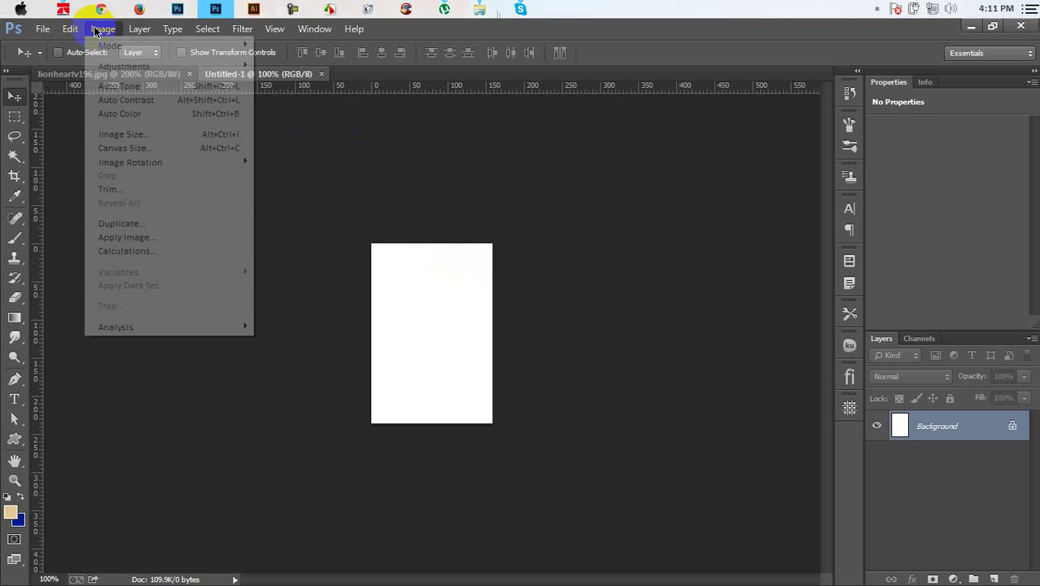
{"action": "left_click", "coordinate": [133, 132]}
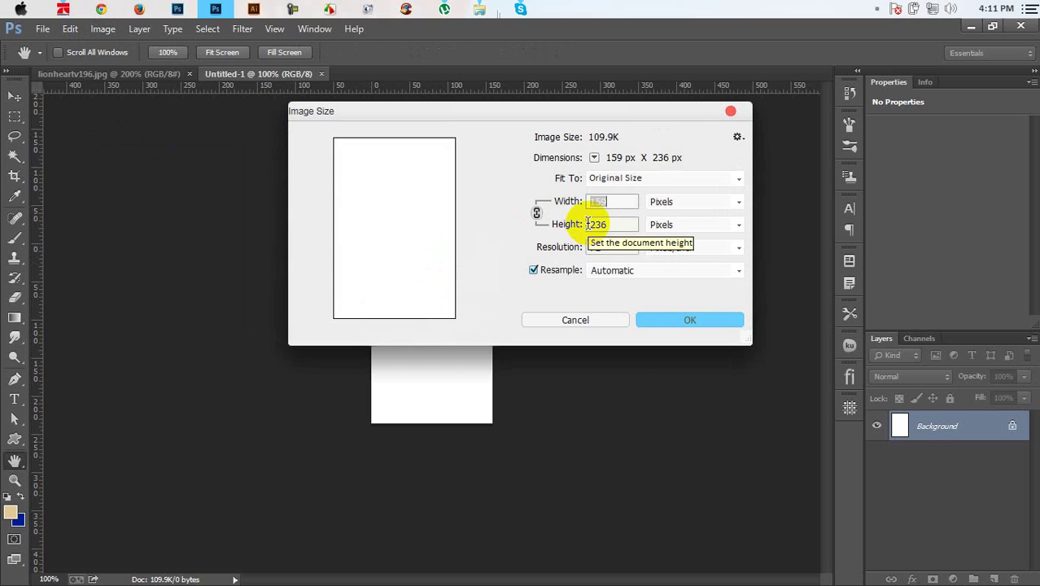
{"action": "type", "text": "1200"}
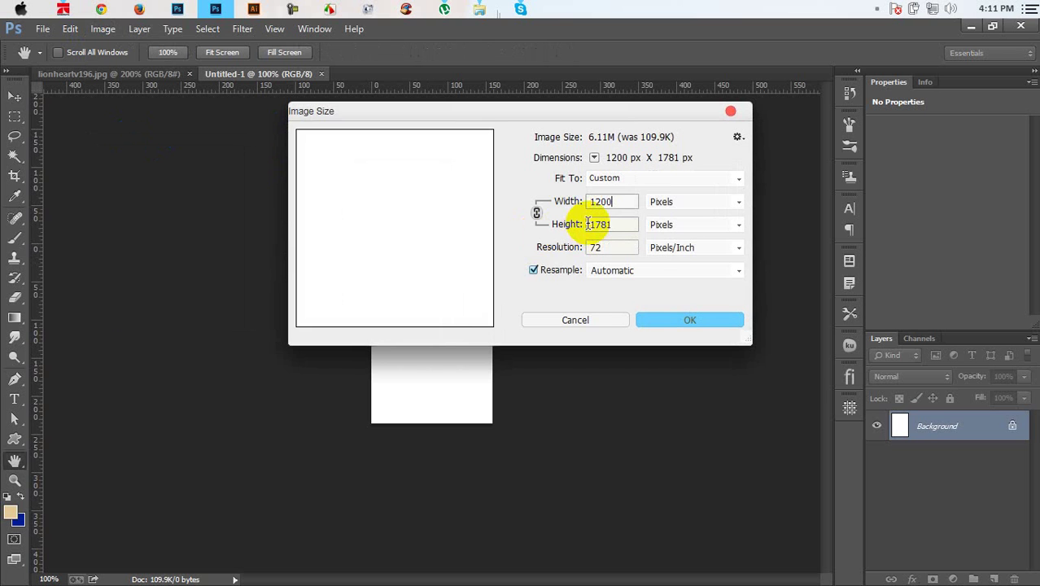
{"action": "key", "text": "Return"}
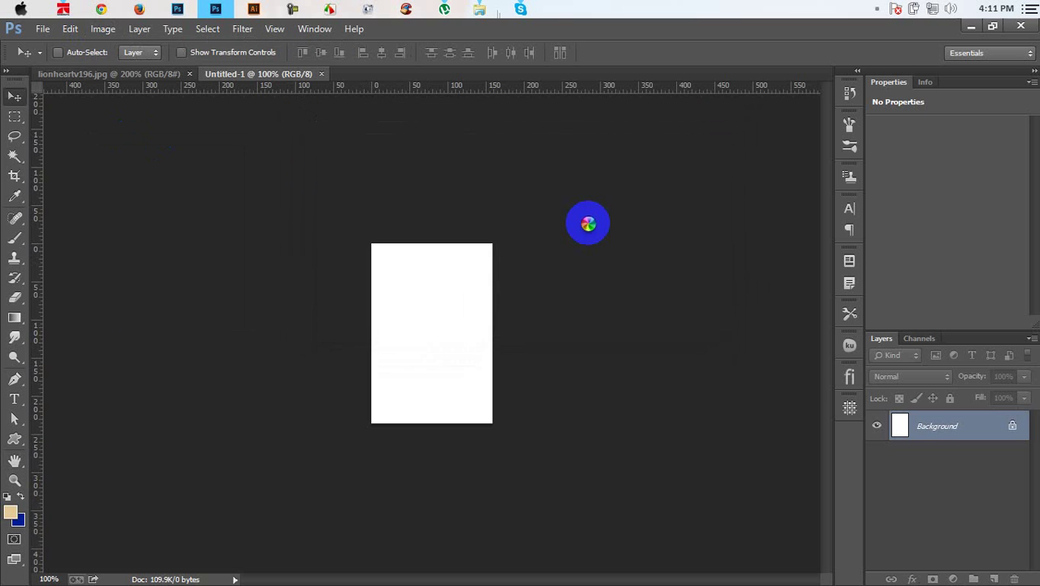
Zoom out to see the whole page, then bring the lionheartv196.jpg poster to the front.
{"action": "key", "text": "ctrl+minus"}
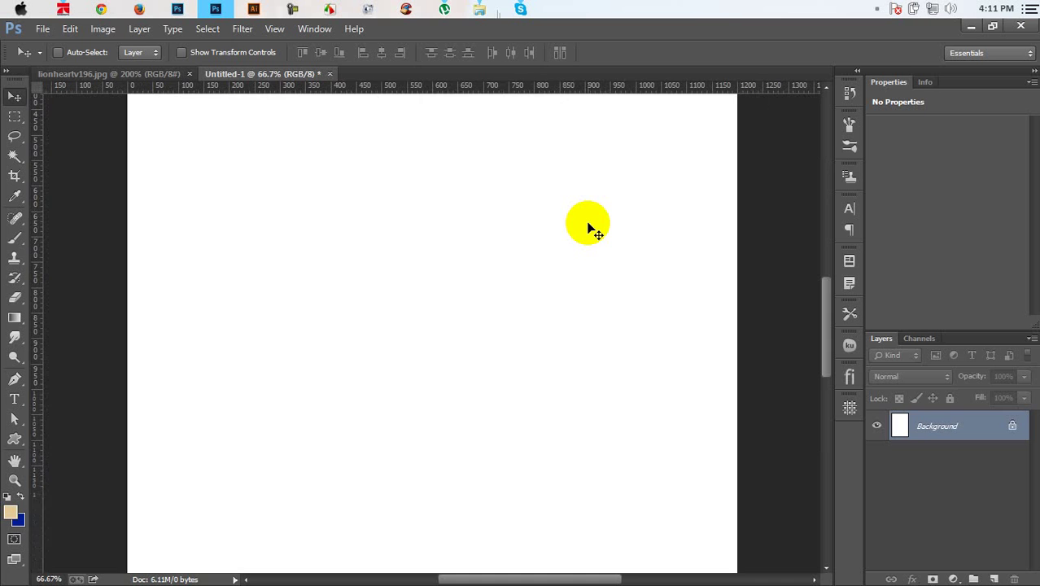
{"action": "key", "text": "ctrl+minus"}
{"action": "key", "text": "ctrl+minus"}
{"action": "key", "text": "ctrl+minus"}
{"action": "key", "text": "ctrl+plus"}
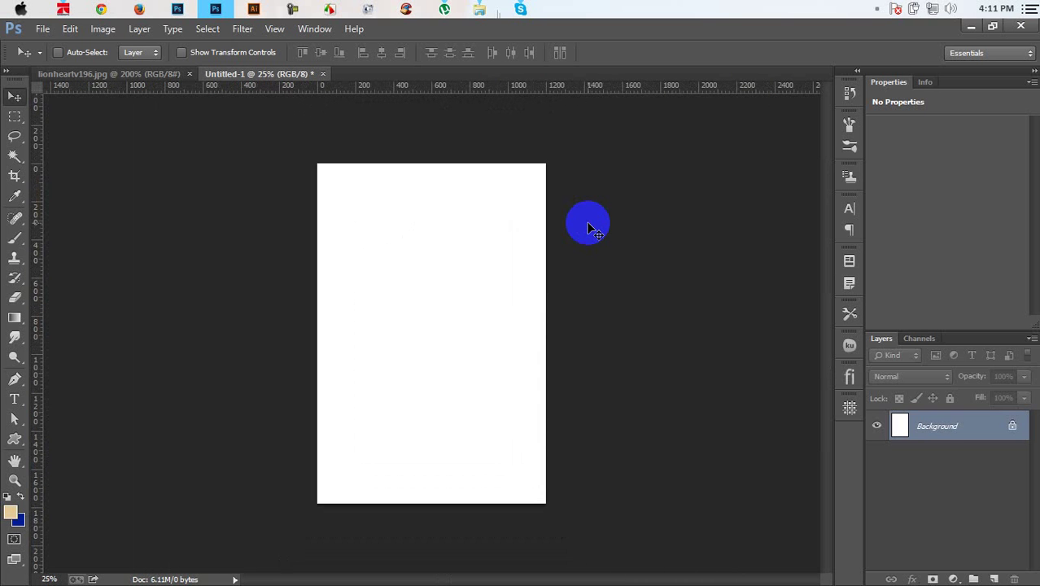
{"action": "left_click", "coordinate": [163, 75]}
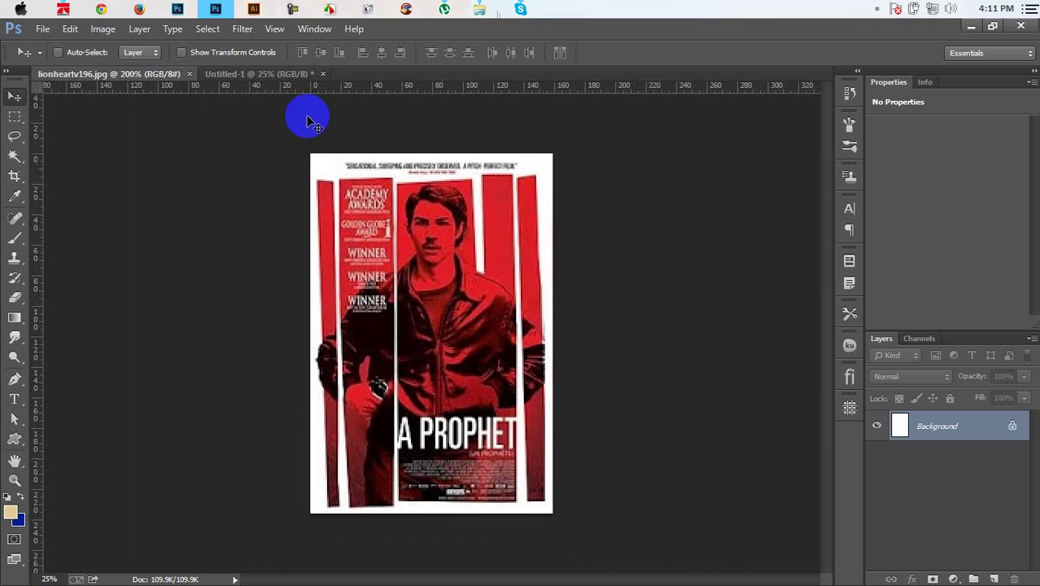
{"action": "left_click", "coordinate": [262, 75]}
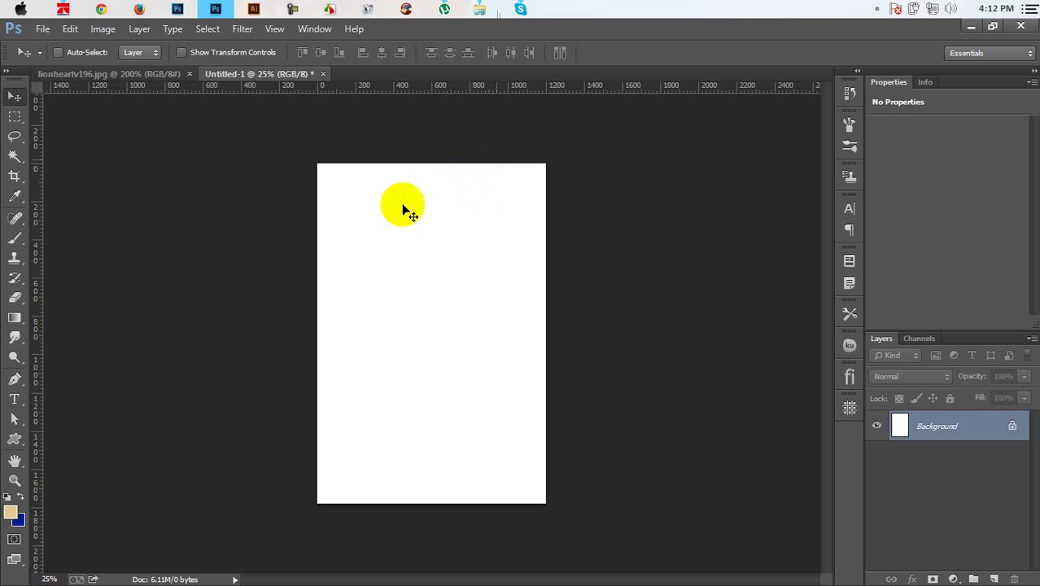
{"action": "left_click", "coordinate": [163, 78]}
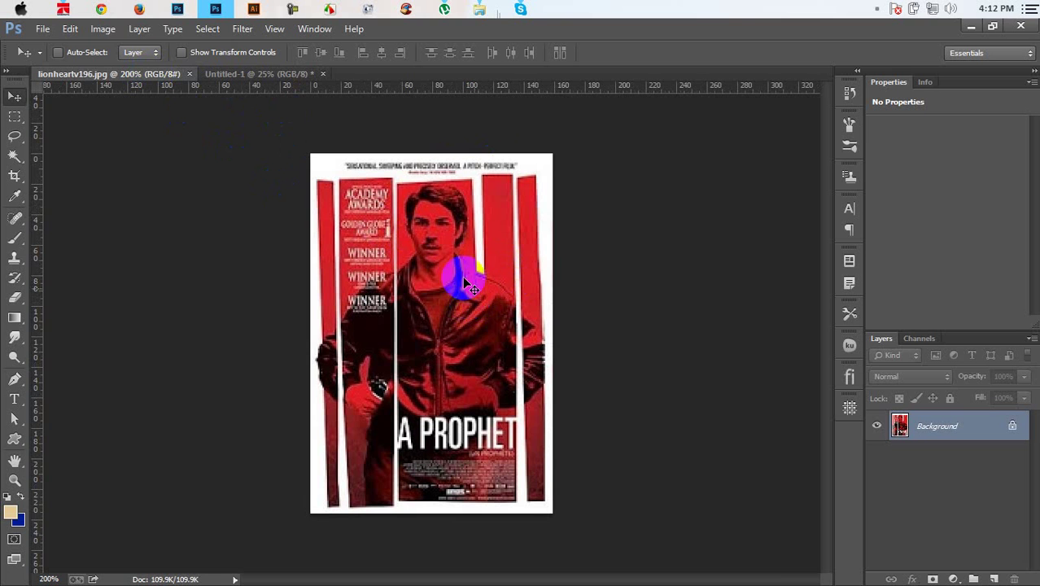
{"action": "left_click", "coordinate": [43, 29]}
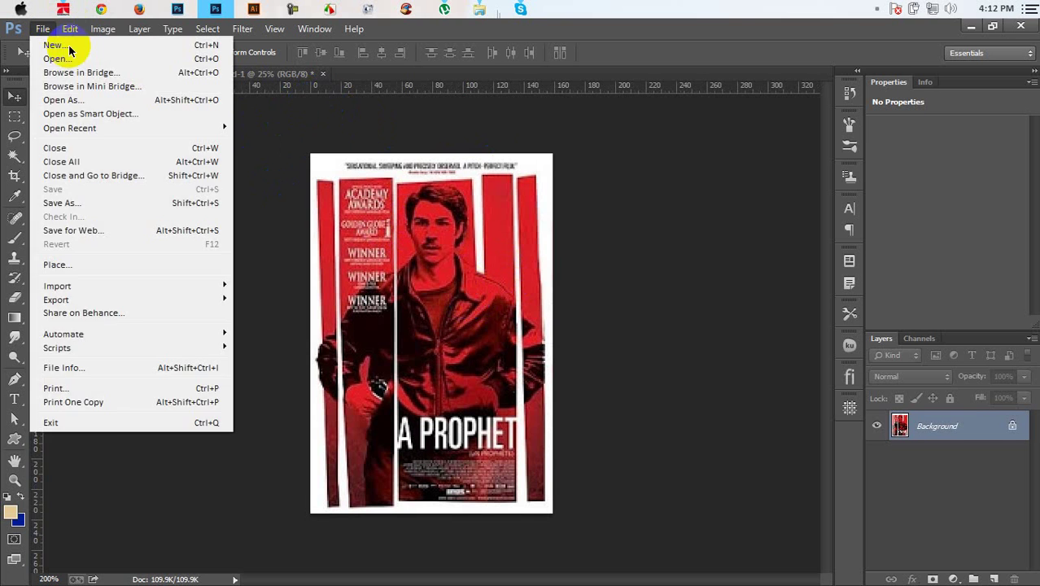
{"action": "left_click", "coordinate": [614, 155]}
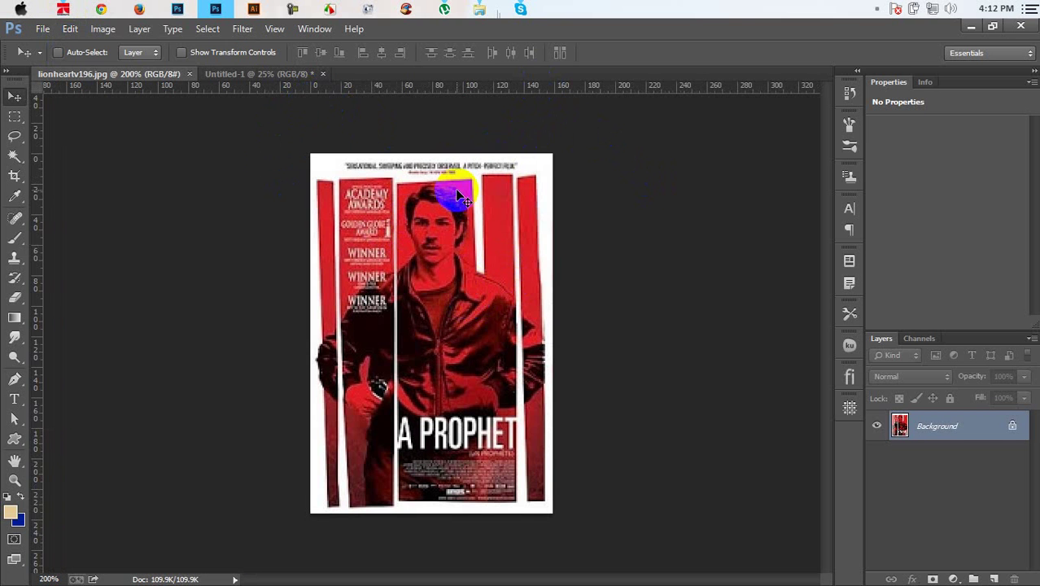
{"action": "left_click", "coordinate": [102, 28]}
{"action": "left_click", "coordinate": [130, 135]}
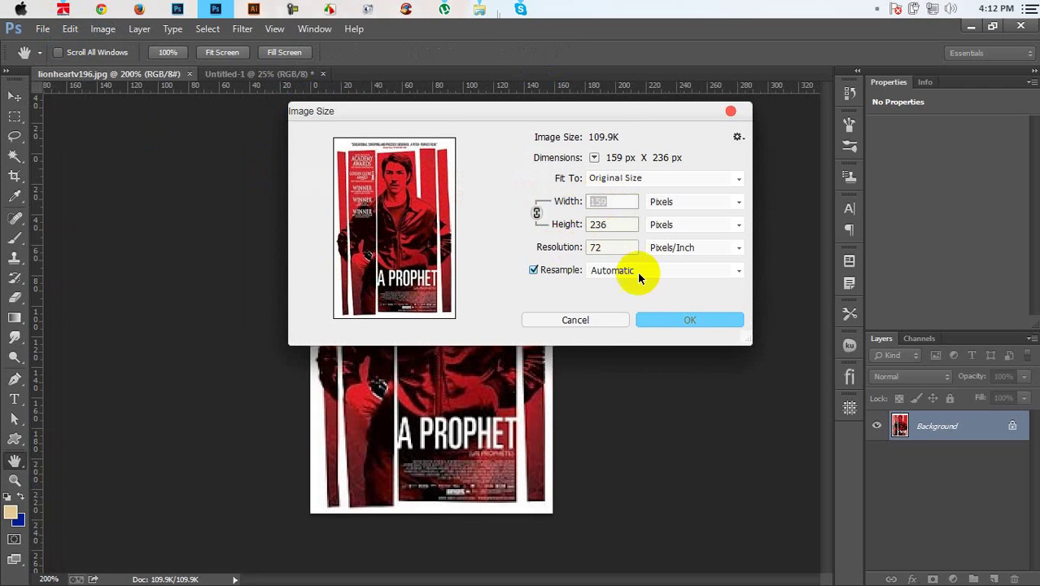
{"action": "left_click", "coordinate": [598, 319]}
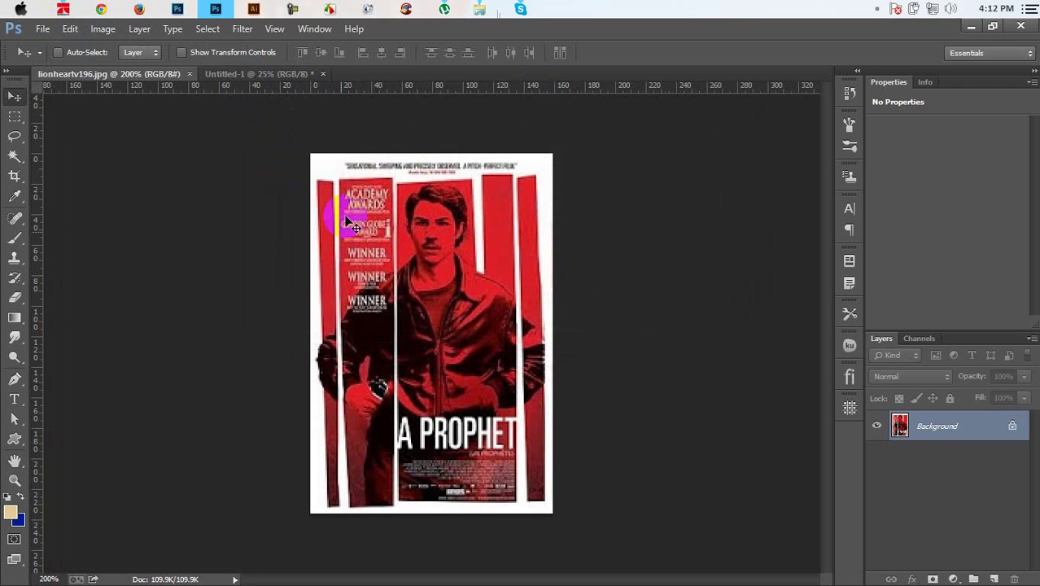
Sample a poster stripe to set the foreground colour to red d92026 (R217 G32 B38).
{"action": "left_click", "coordinate": [12, 510]}
{"action": "left_click", "coordinate": [749, 180]}
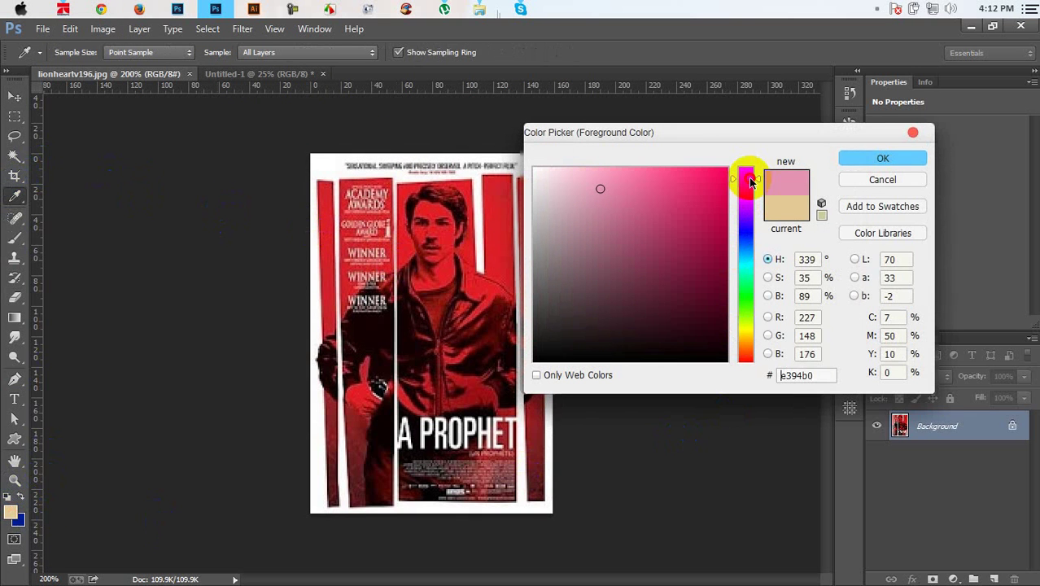
{"action": "left_click_drag", "start_coordinate": [750, 181], "coordinate": [740, 179]}
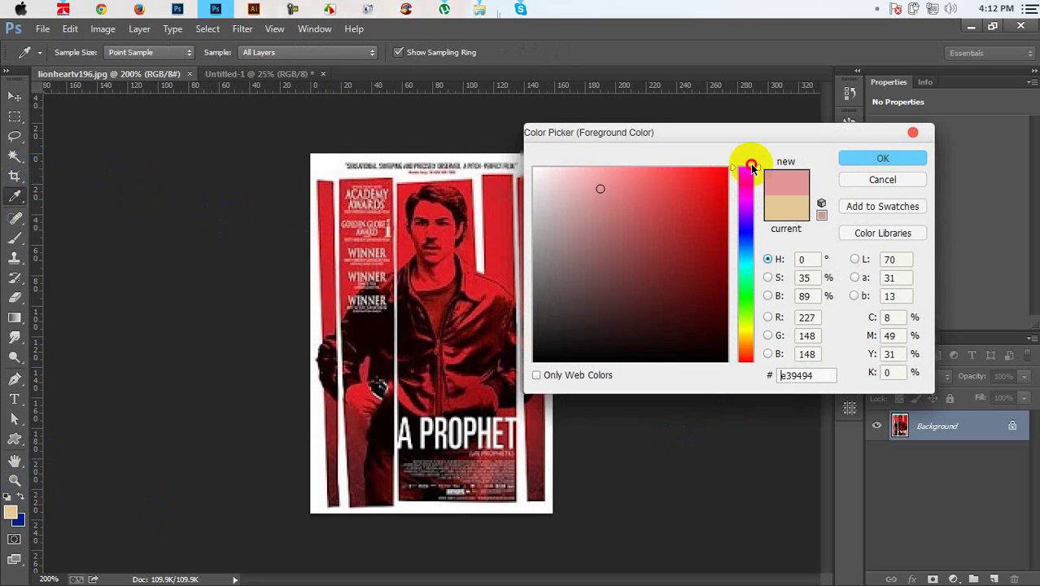
{"action": "left_click", "coordinate": [503, 233]}
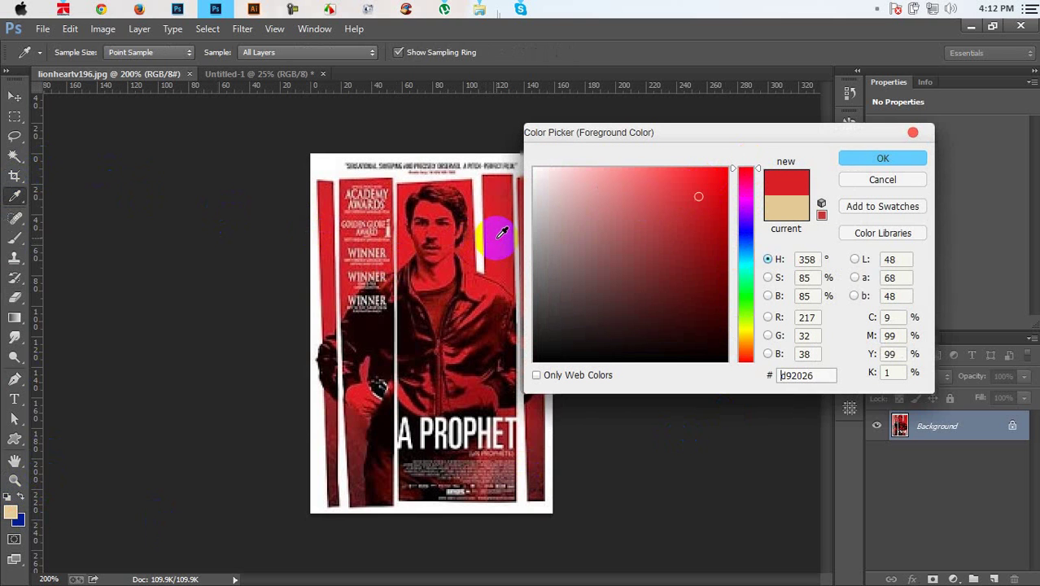
{"action": "left_click", "coordinate": [814, 375]}
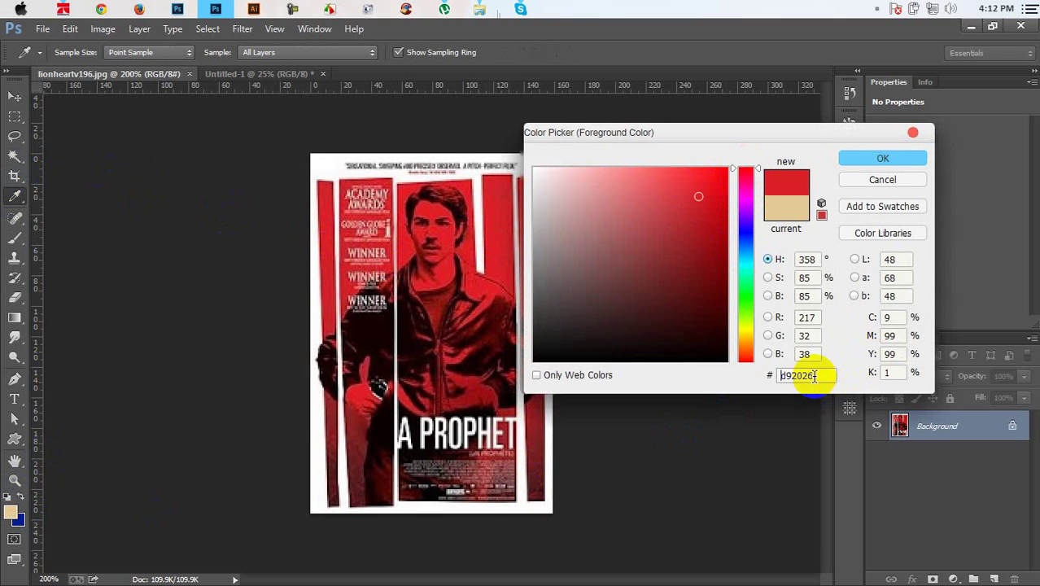
{"action": "left_click", "coordinate": [914, 166]}
{"action": "key", "text": "v"}
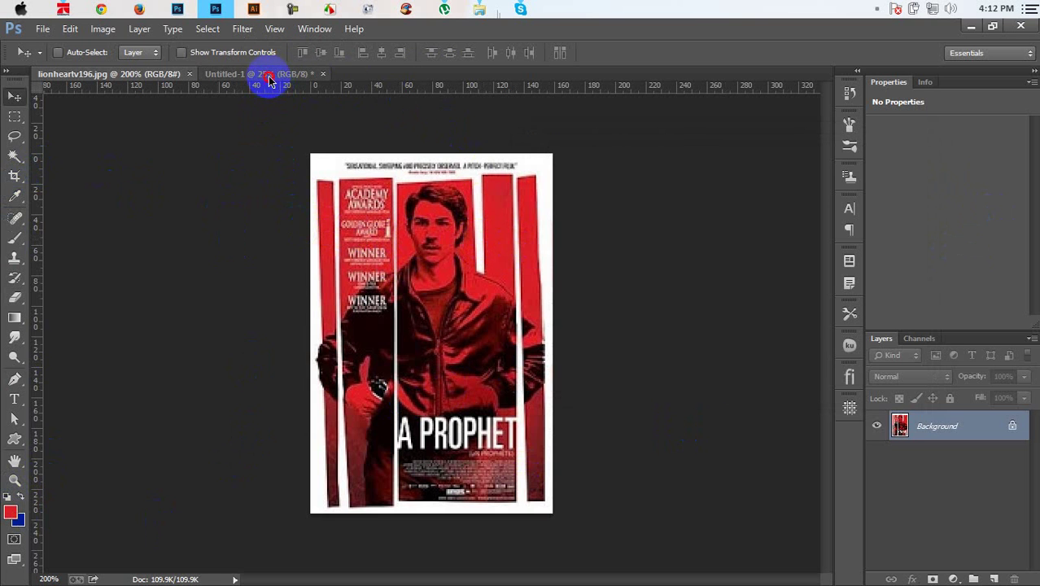
In Untitled-1, draw a tall thin red Rectangle 1 stripe down the page's left side.
{"action": "left_click", "coordinate": [269, 75]}
{"action": "left_click", "coordinate": [24, 440]}
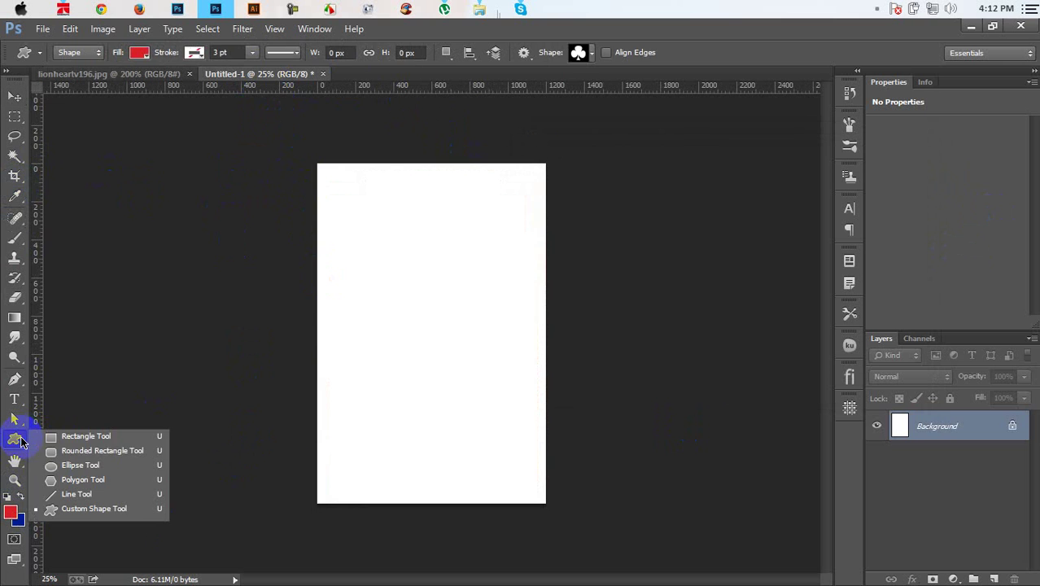
{"action": "left_click", "coordinate": [51, 438]}
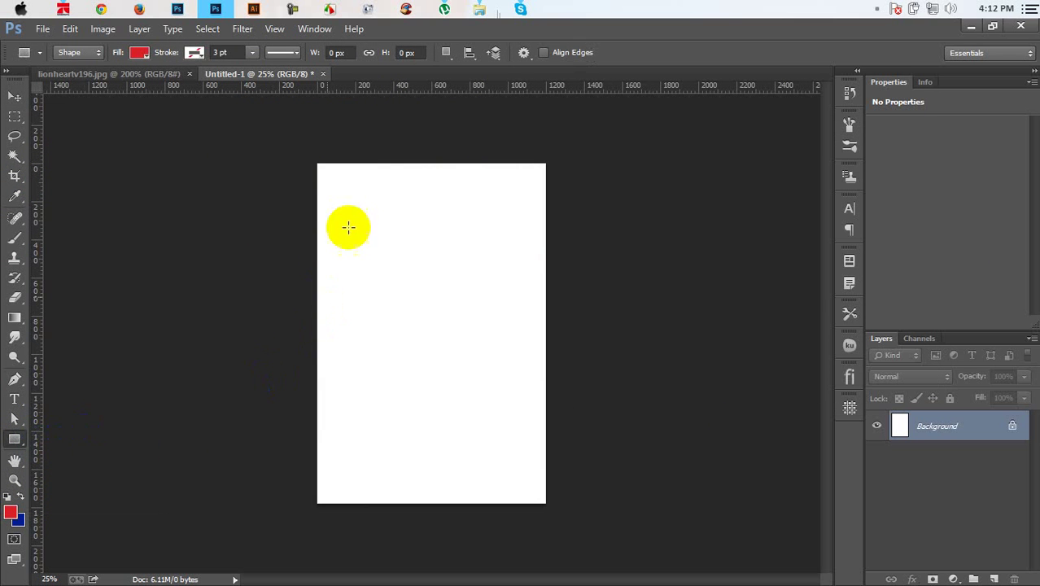
{"action": "mouse_move", "coordinate": [335, 179]}
{"action": "left_mouse_down"}
{"action": "mouse_move", "coordinate": [369, 485]}
{"action": "mouse_move", "coordinate": [352, 493]}
{"action": "left_mouse_up"}
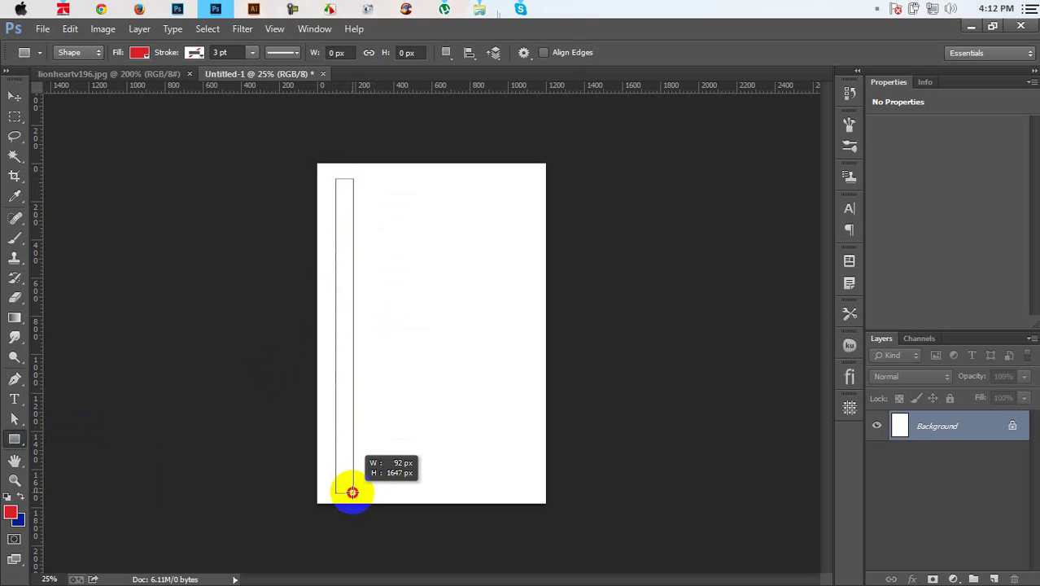
{"action": "left_click_drag", "start_coordinate": [353, 492], "coordinate": [351, 492]}
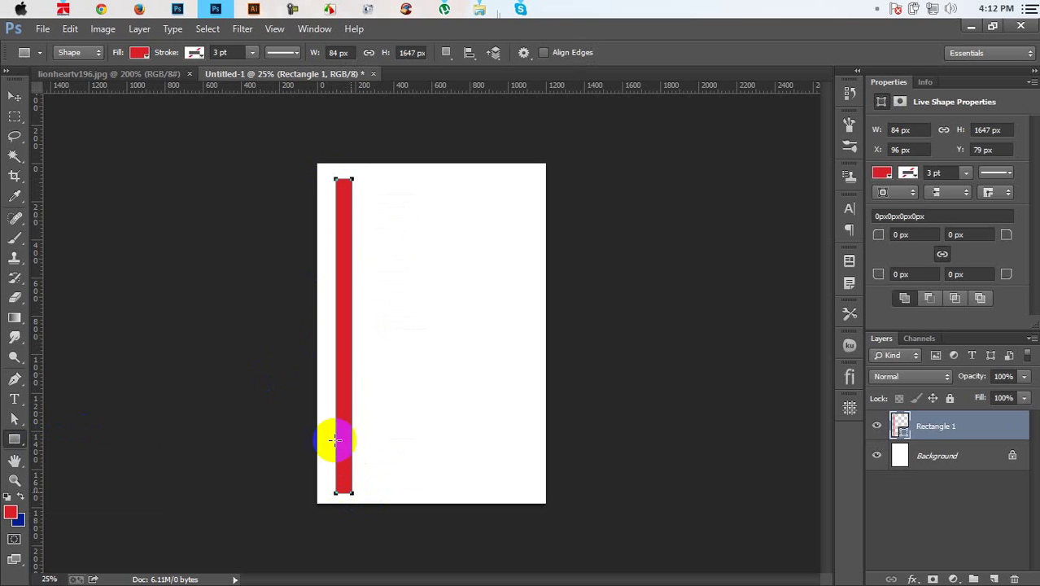
{"action": "left_click", "coordinate": [18, 104]}
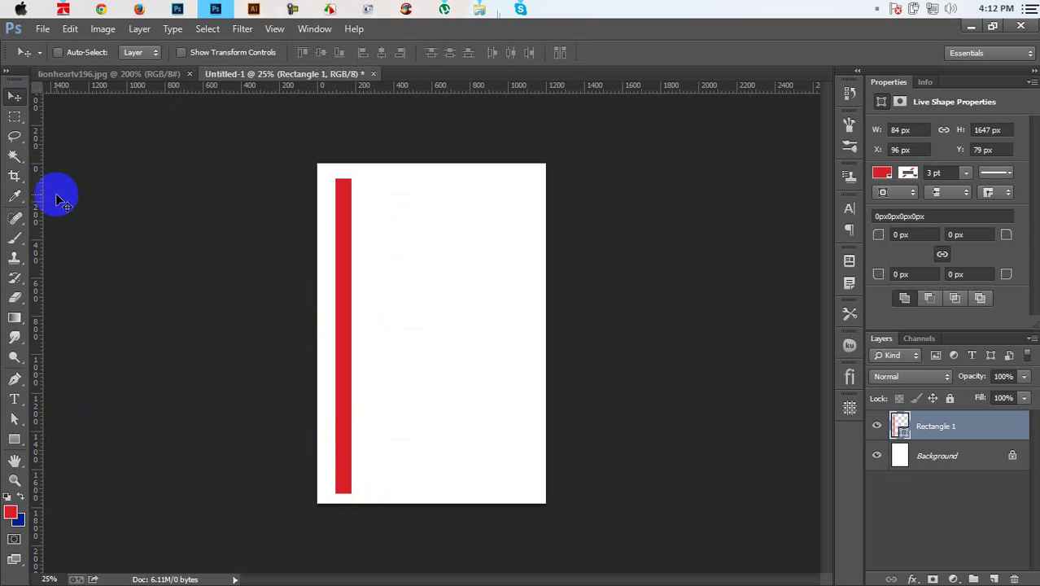
Skew Rectangle 1 so its top edge slants and it widens toward the bottom.
{"action": "key", "text": "ctrl+plus"}
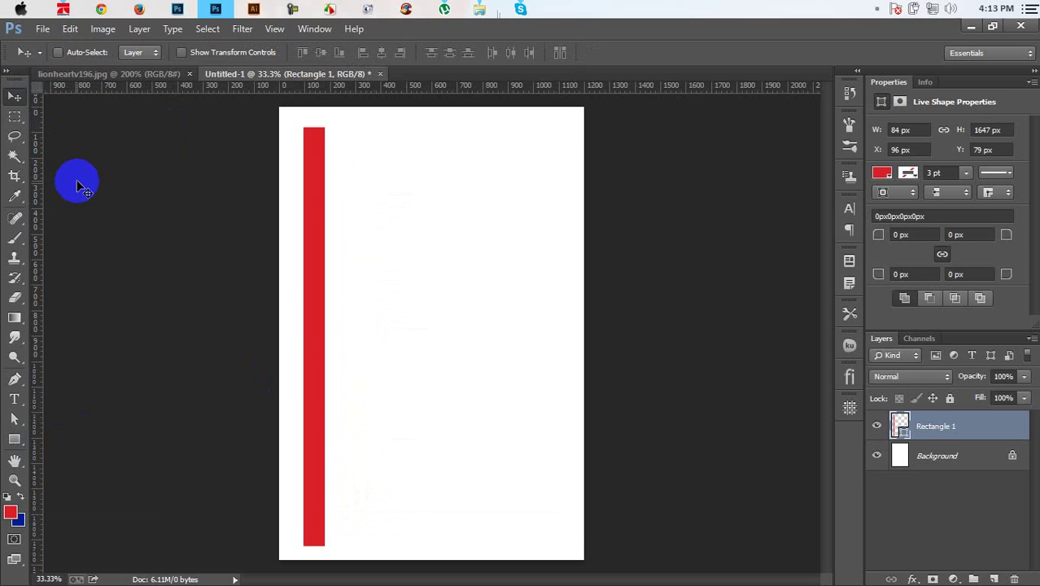
{"action": "key", "text": "ctrl+t"}
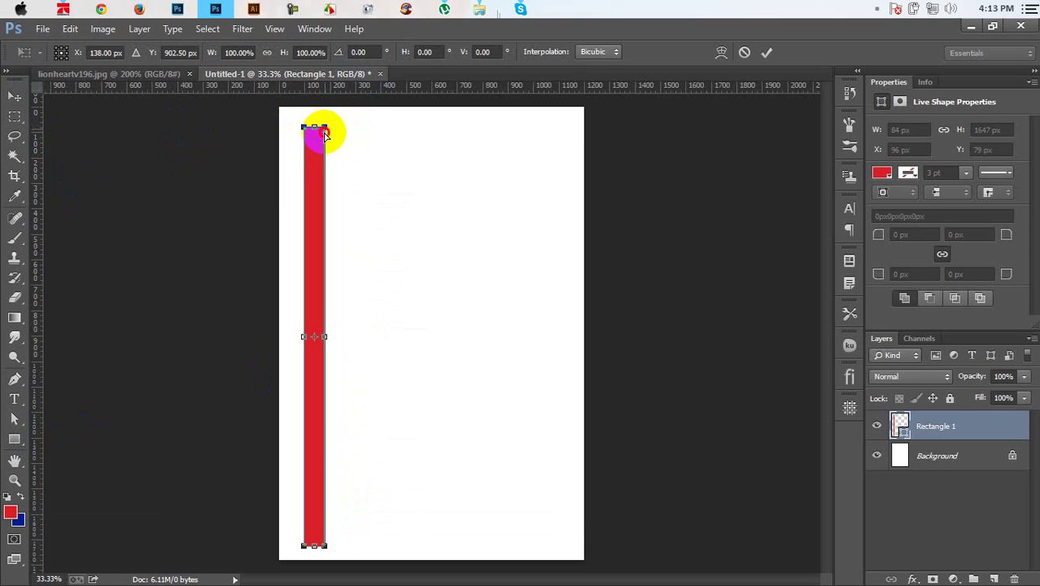
{"action": "left_click_drag", "start_coordinate": [325, 136], "coordinate": [325, 139]}
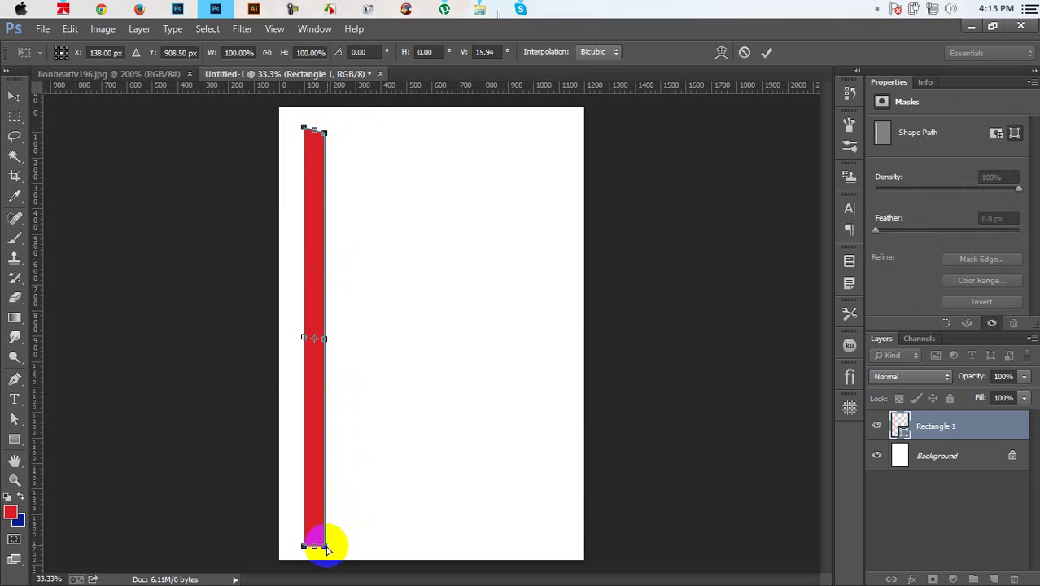
{"action": "left_click_drag", "start_coordinate": [325, 548], "coordinate": [328, 550]}
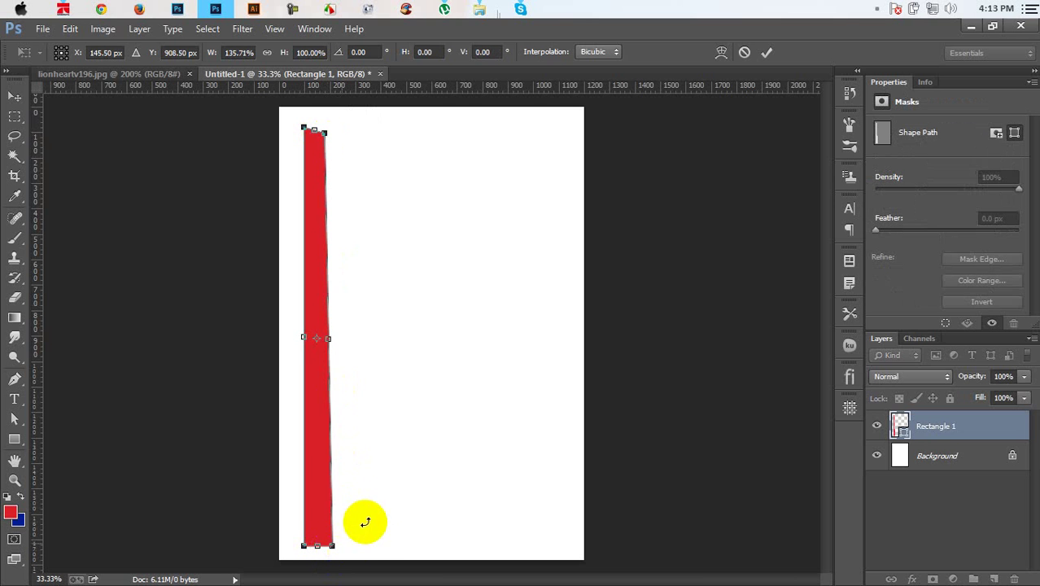
{"action": "key", "text": "Return"}
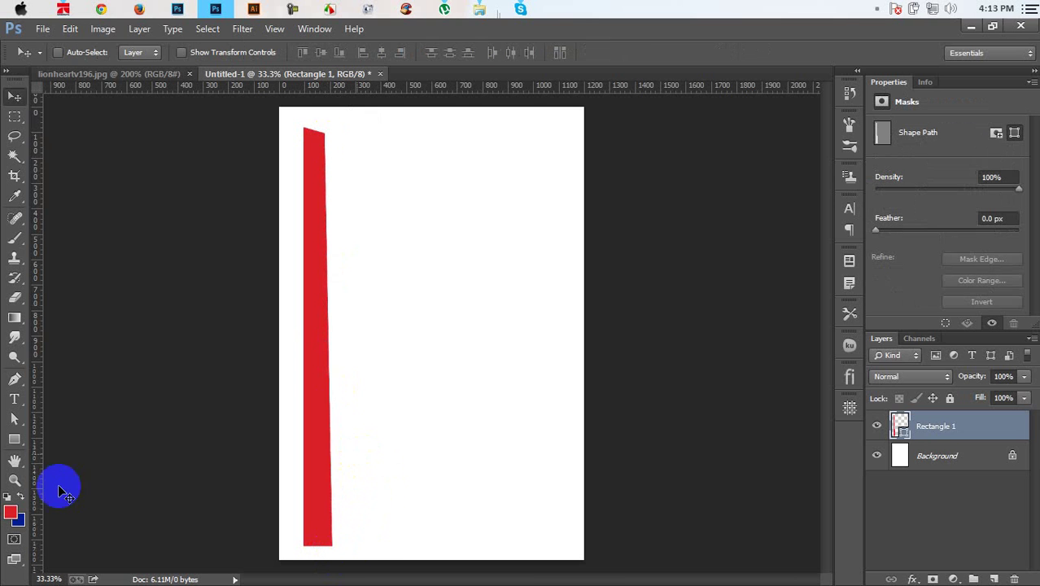
Draw a wider Rectangle 2 stripe beside the first, shift it right, and skew it to match.
{"action": "left_click", "coordinate": [14, 439]}
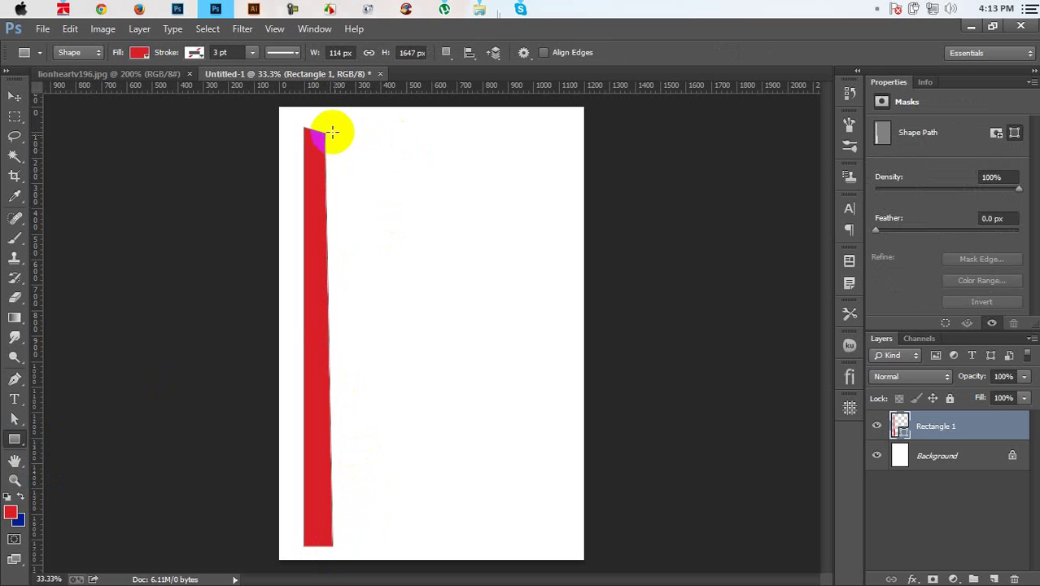
{"action": "mouse_move", "coordinate": [333, 127]}
{"action": "left_mouse_down"}
{"action": "mouse_move", "coordinate": [421, 540]}
{"action": "mouse_move", "coordinate": [395, 550]}
{"action": "left_mouse_up"}
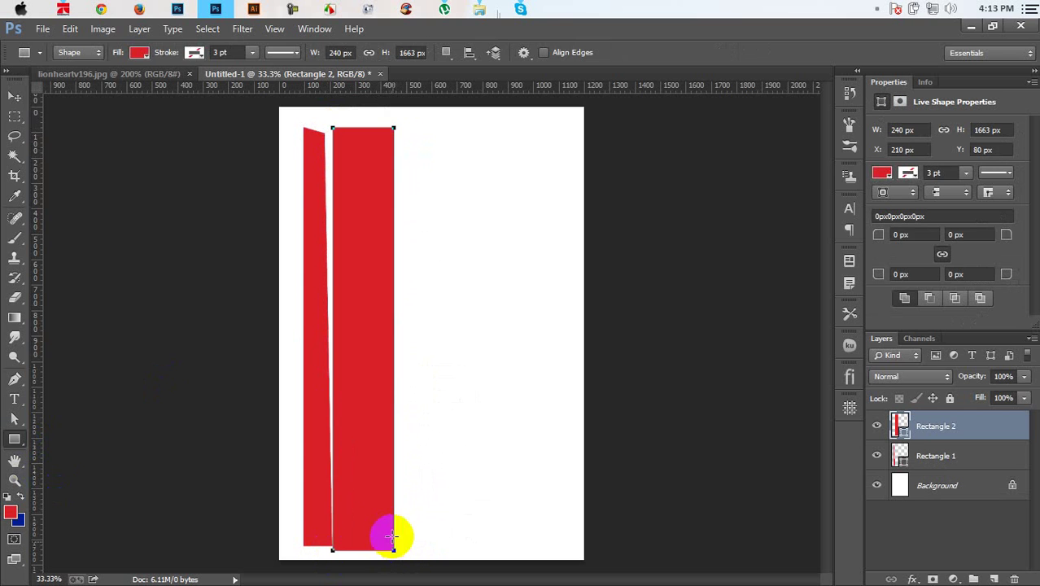
{"action": "left_click", "coordinate": [14, 96]}
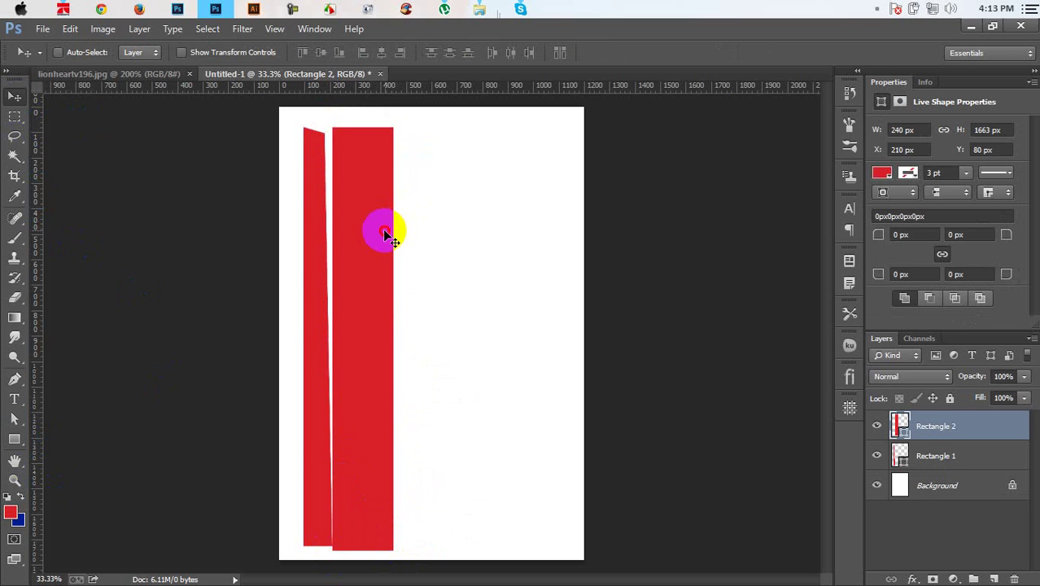
{"action": "left_click_drag", "start_coordinate": [390, 231], "coordinate": [391, 233]}
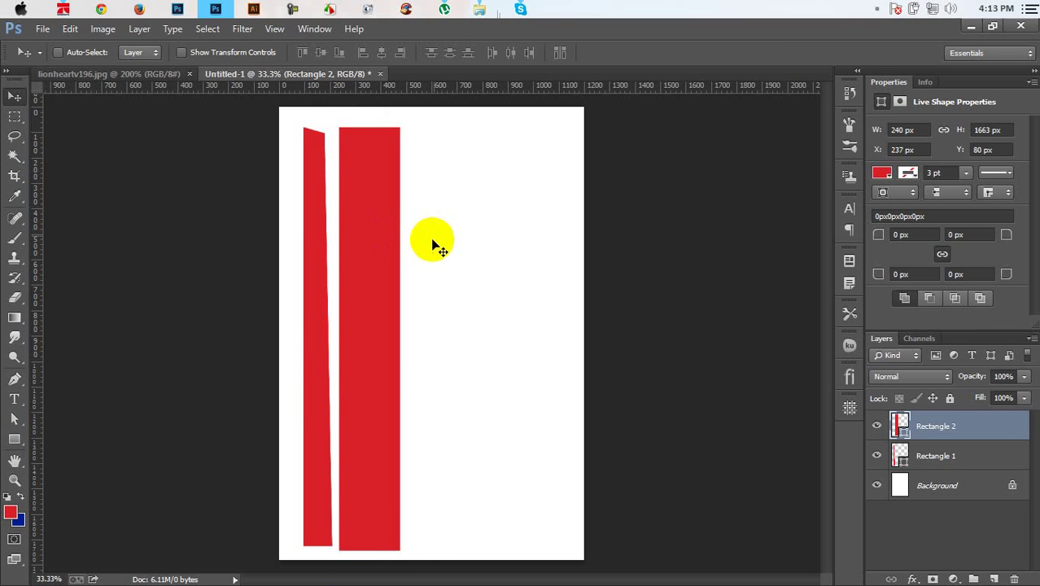
{"action": "key", "text": "ctrl+t"}
{"action": "left_click_drag", "start_coordinate": [339, 550], "coordinate": [343, 541]}
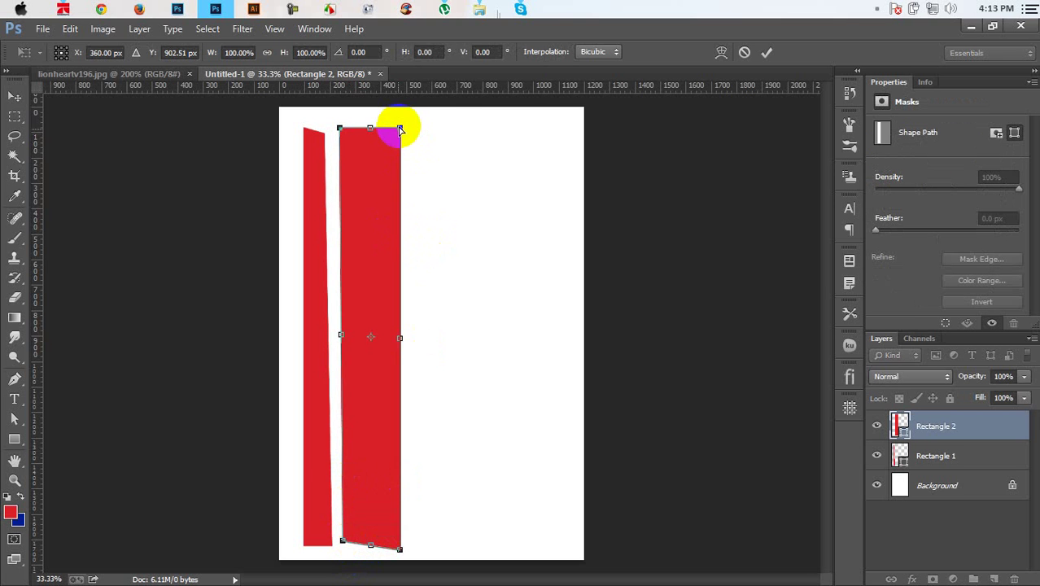
{"action": "left_click_drag", "start_coordinate": [400, 122], "coordinate": [394, 124]}
{"action": "key", "text": "Return"}
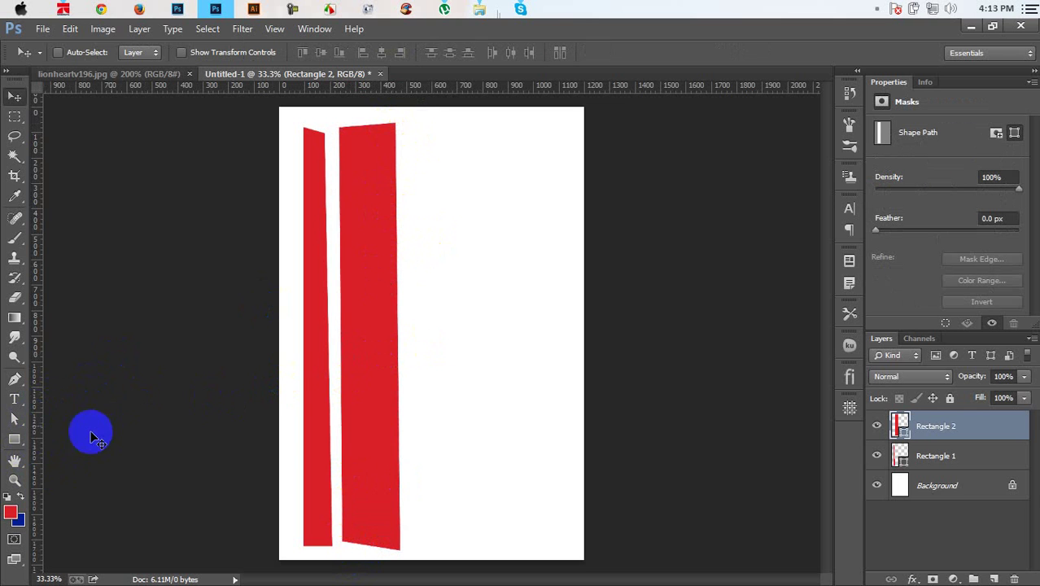
Draw a narrow Rectangle 3 stripe on the right, skewed to flare toward the bottom.
{"action": "left_click", "coordinate": [14, 439]}
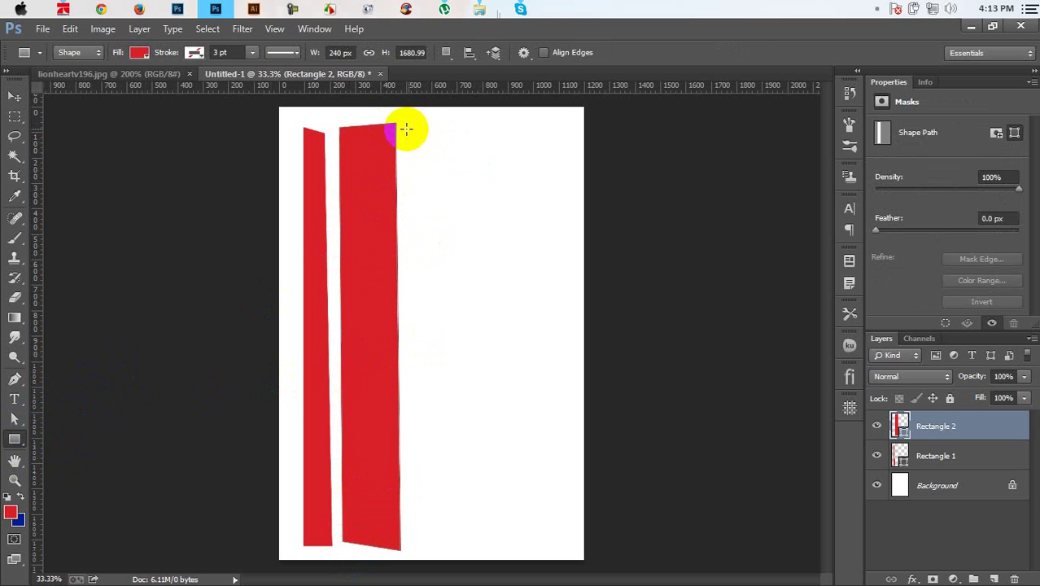
{"action": "left_click_drag", "start_coordinate": [406, 129], "coordinate": [442, 549]}
{"action": "key", "text": "ctrl+t"}
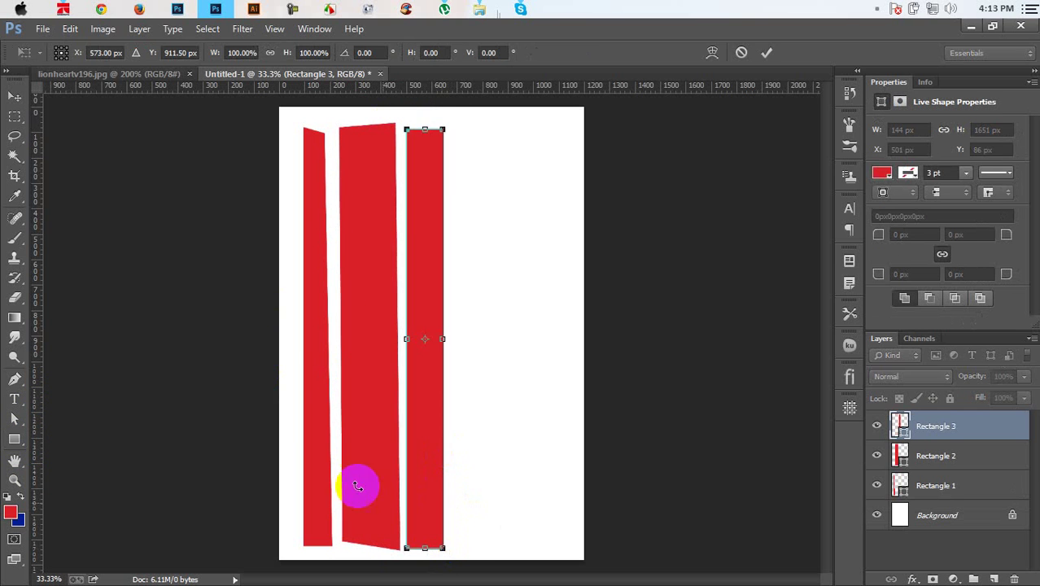
{"action": "left_click_drag", "start_coordinate": [448, 163], "coordinate": [420, 166]}
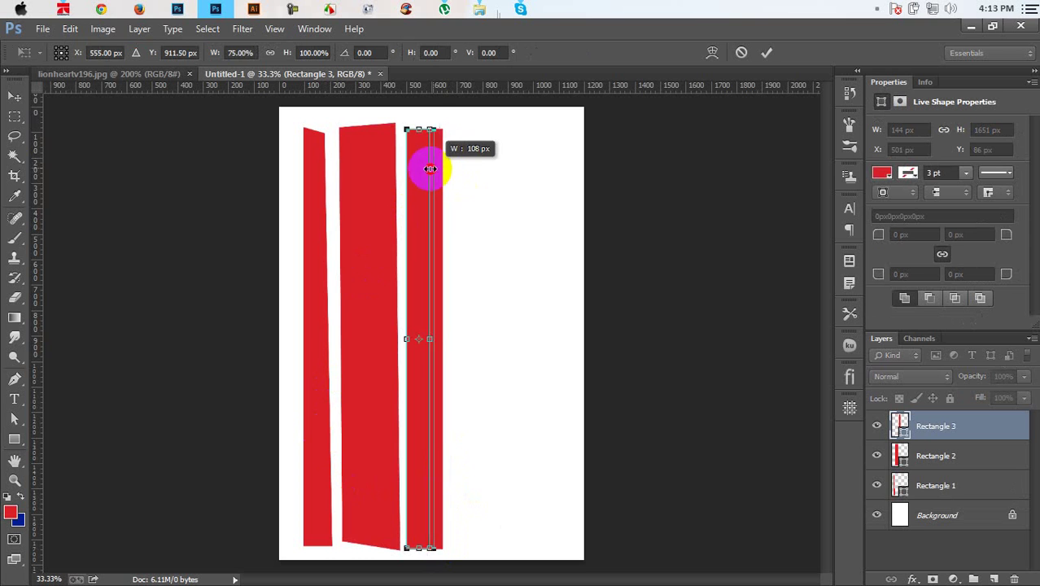
{"action": "left_click_drag", "start_coordinate": [420, 130], "coordinate": [416, 125]}
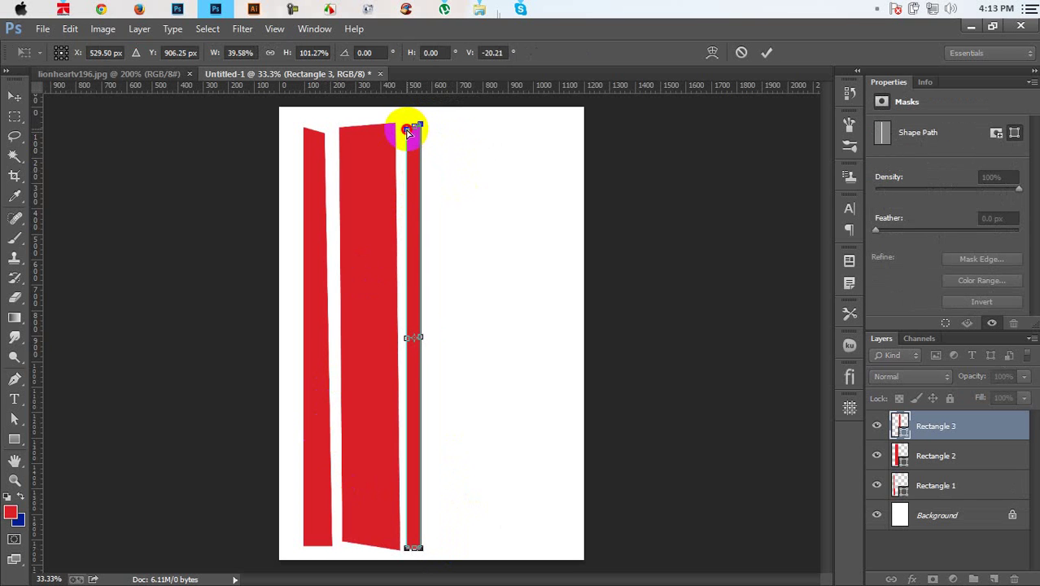
{"action": "left_click_drag", "start_coordinate": [407, 132], "coordinate": [401, 127]}
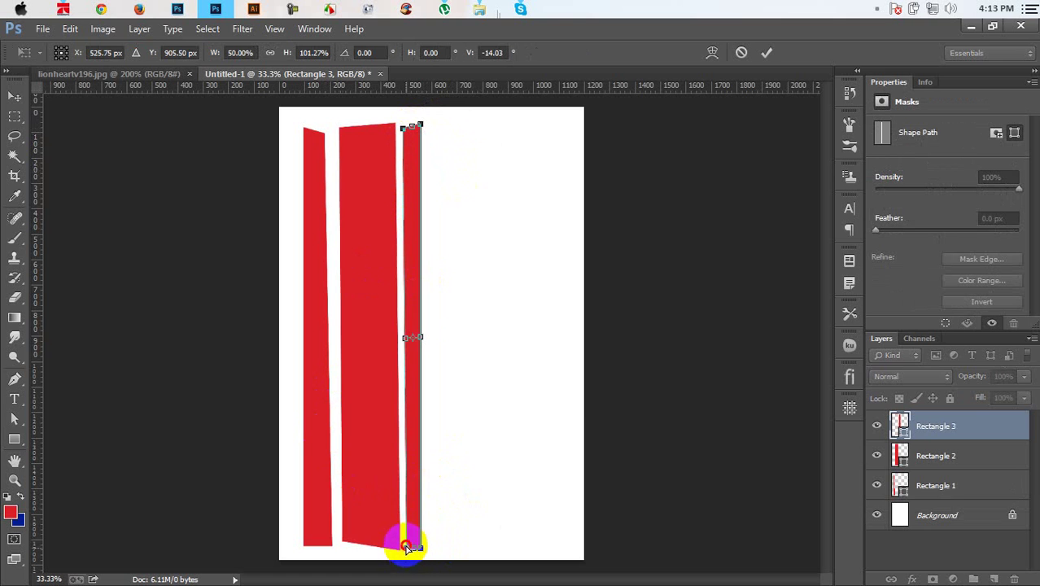
{"action": "left_click_drag", "start_coordinate": [406, 547], "coordinate": [412, 542]}
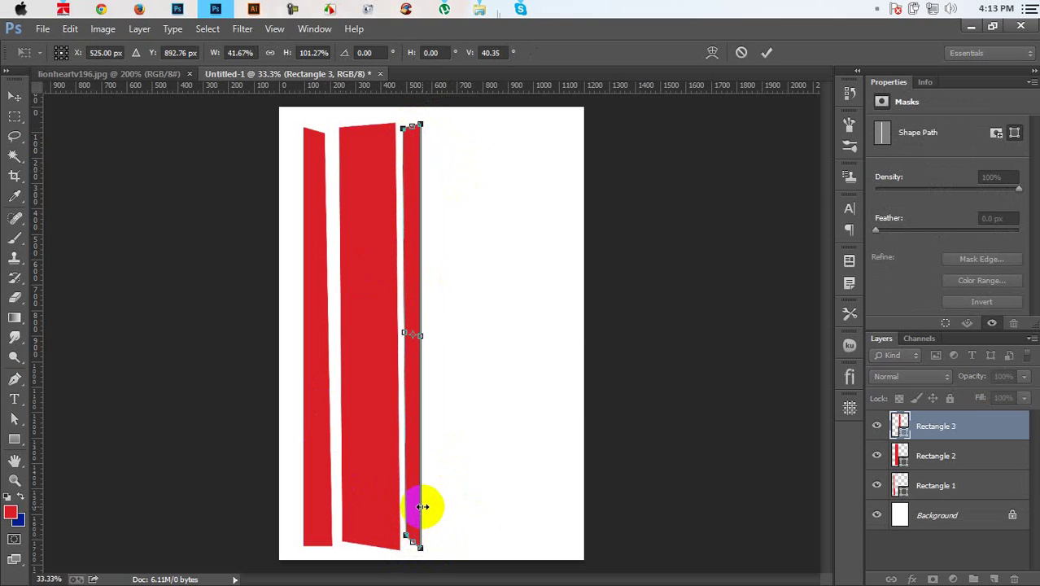
{"action": "left_click_drag", "start_coordinate": [423, 551], "coordinate": [435, 554]}
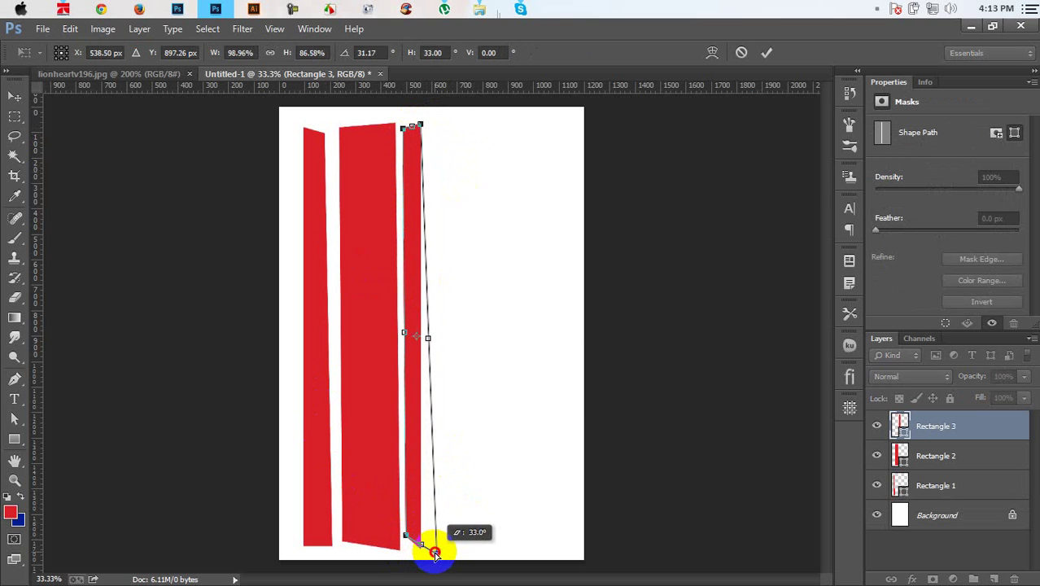
{"action": "key", "text": "Return"}
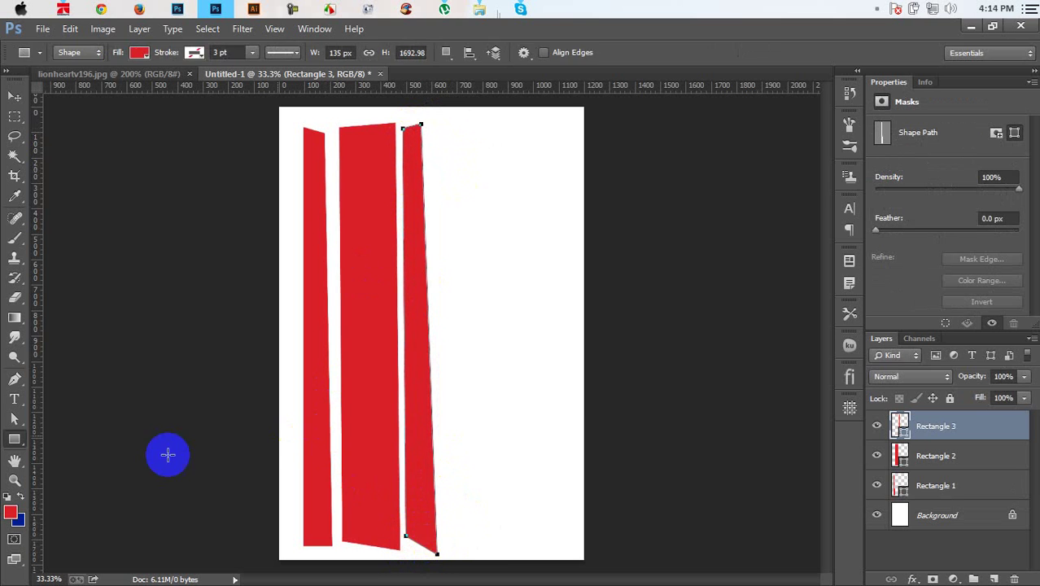
{"action": "left_click", "coordinate": [901, 456]}
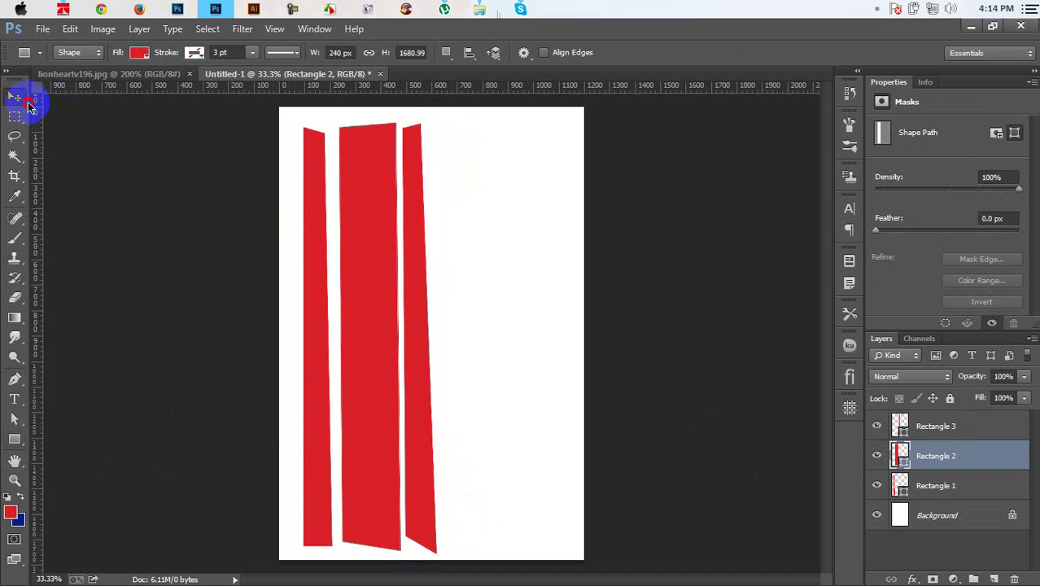
Duplicate Rectangle 2 to the right, flip the copy horizontally and widen it.
{"action": "left_click", "coordinate": [14, 98]}
{"action": "left_click_drag", "start_coordinate": [378, 279], "coordinate": [468, 281]}
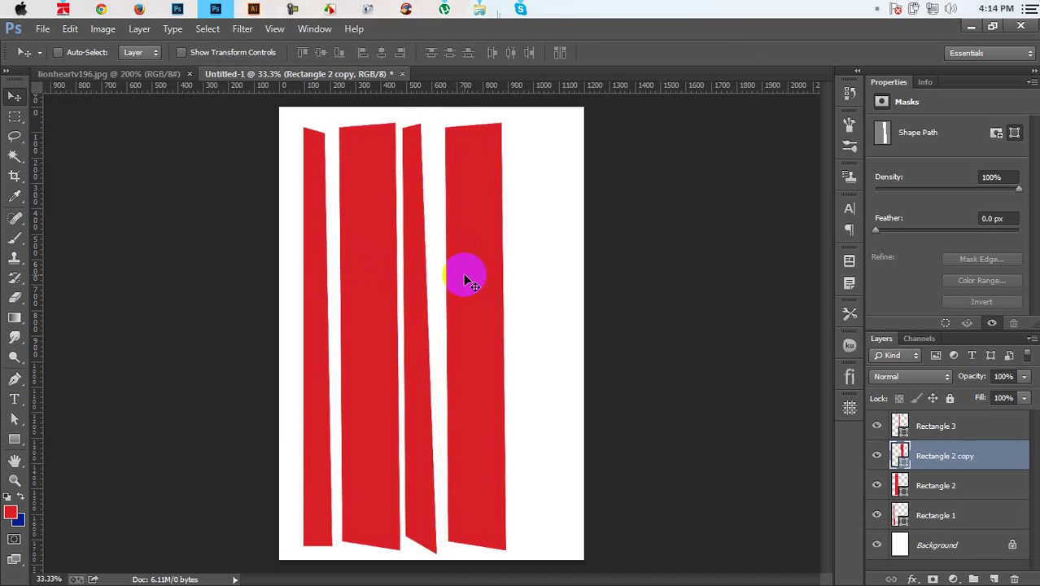
{"action": "key", "text": "ctrl+t"}
{"action": "right_click", "coordinate": [467, 280]}
{"action": "left_click", "coordinate": [499, 501]}
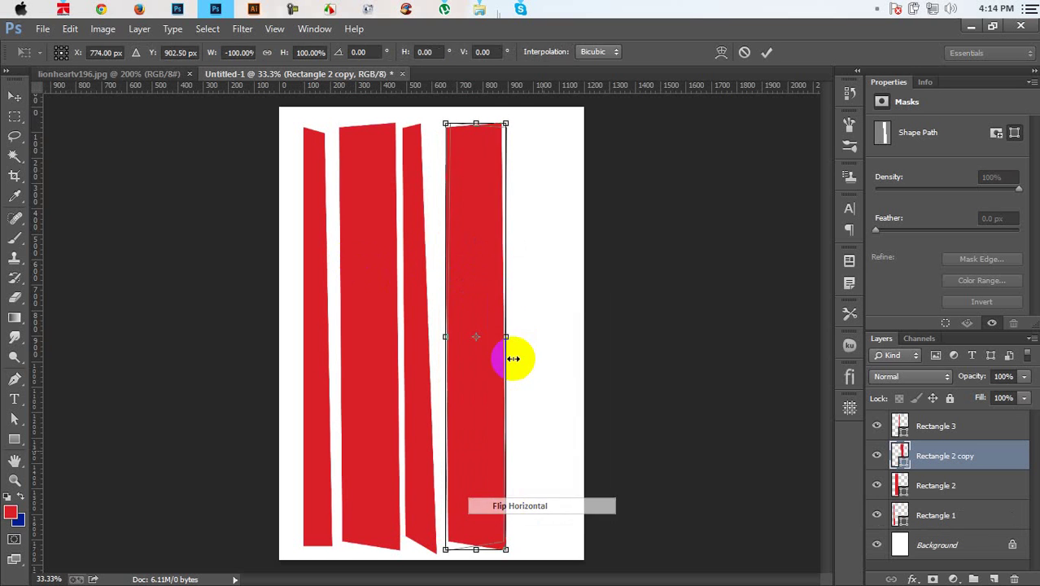
{"action": "left_click_drag", "start_coordinate": [509, 334], "coordinate": [530, 338]}
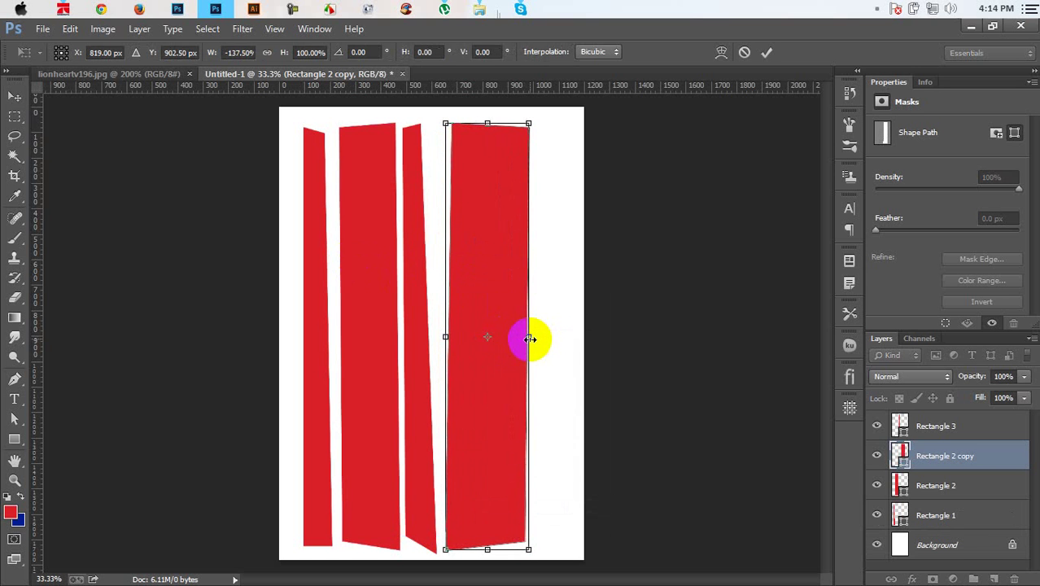
{"action": "key", "text": "Return"}
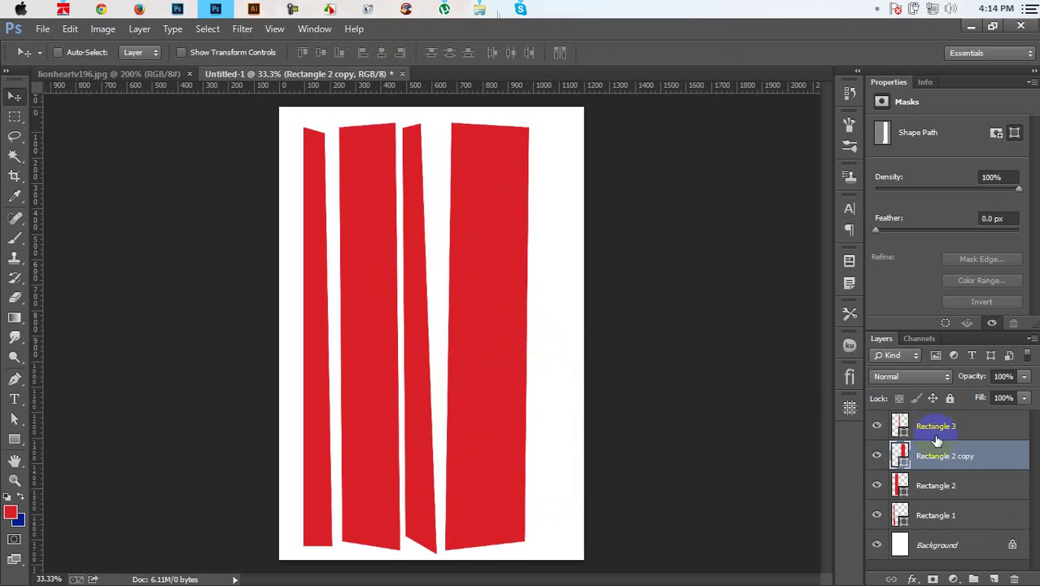
Re-skew the top of the thin Rectangle 3 stripe and widen it slightly.
{"action": "left_click", "coordinate": [936, 429]}
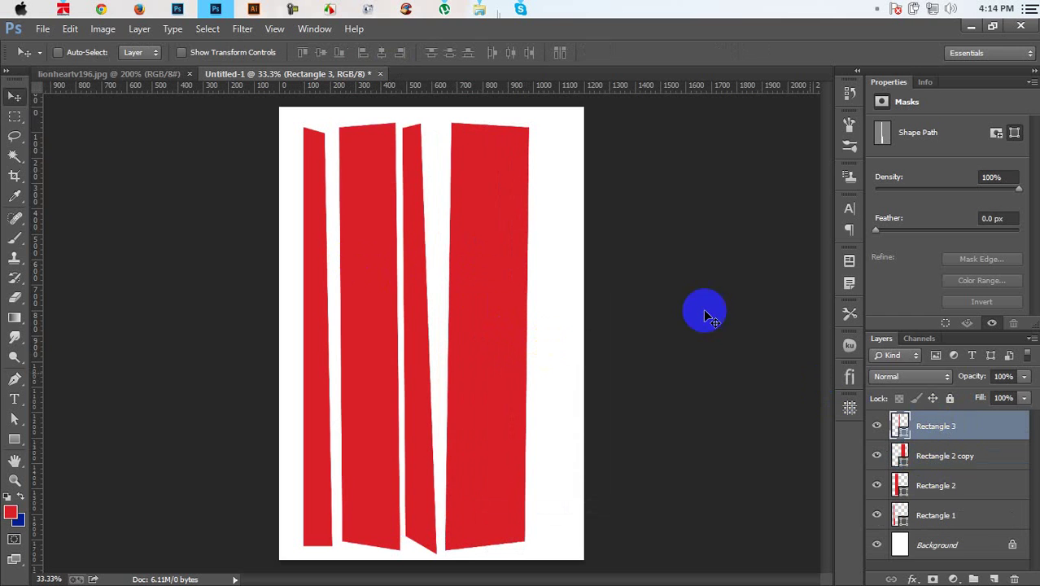
{"action": "key", "text": "ctrl+t"}
{"action": "left_click_drag", "start_coordinate": [429, 128], "coordinate": [431, 118]}
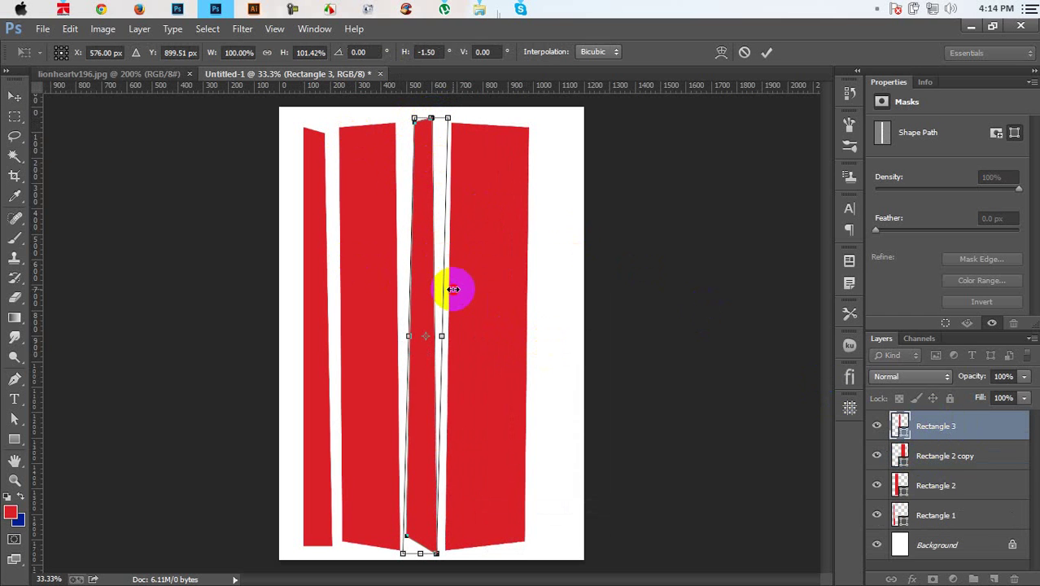
{"action": "left_click_drag", "start_coordinate": [456, 290], "coordinate": [458, 291]}
{"action": "key", "text": "Return"}
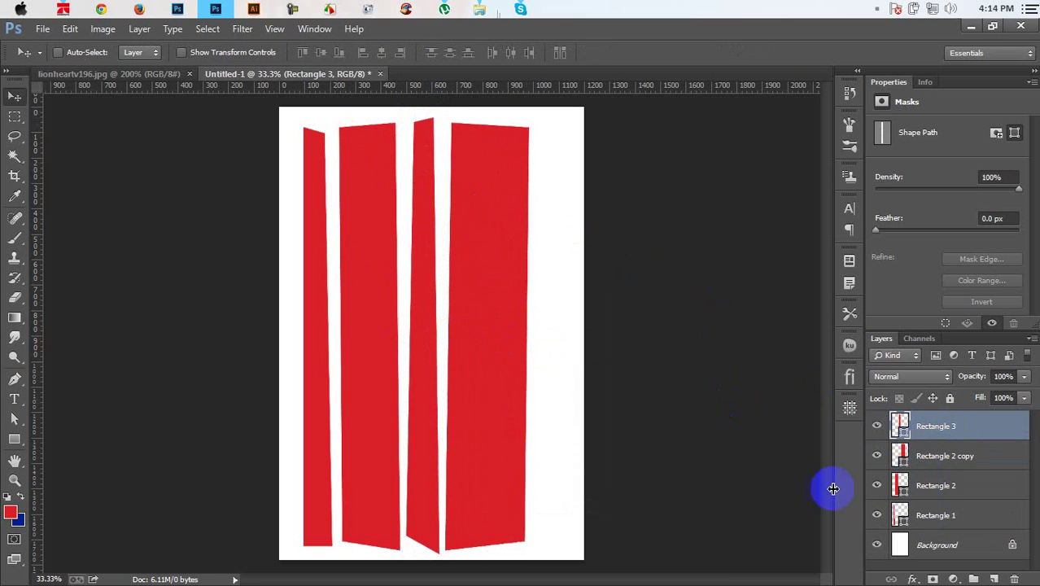
Duplicate Rectangle 1 onto the right edge, then nudge all five stripes together.
{"action": "left_click", "coordinate": [936, 515]}
{"action": "mouse_move", "coordinate": [302, 337]}
{"action": "left_mouse_down"}
{"action": "mouse_move", "coordinate": [552, 340]}
{"action": "mouse_move", "coordinate": [542, 335]}
{"action": "left_mouse_up"}
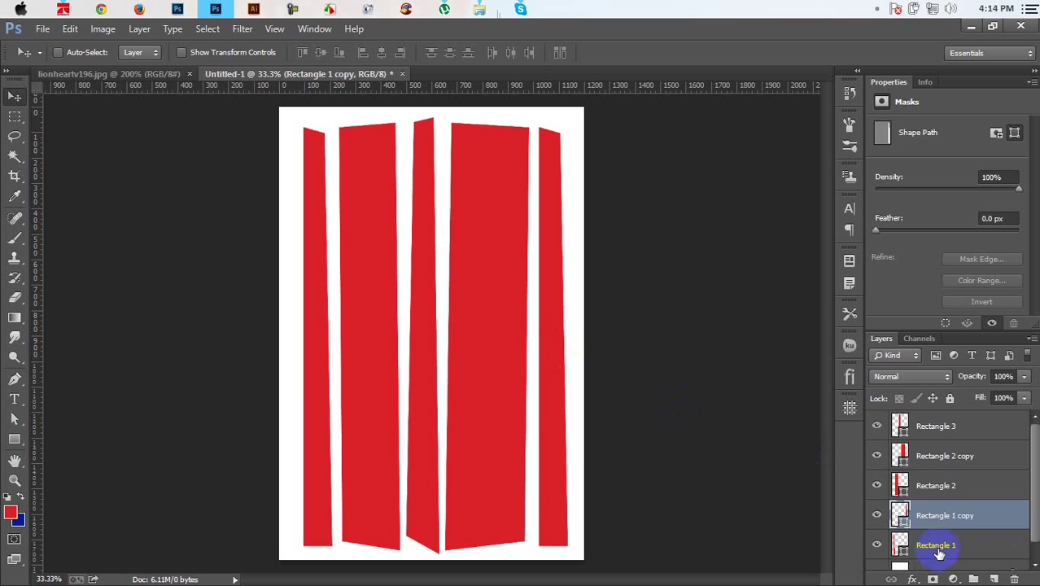
{"action": "left_click", "coordinate": [938, 547]}
{"action": "left_click", "coordinate": [968, 425], "text": "shift"}
{"action": "left_click_drag", "start_coordinate": [514, 382], "coordinate": [515, 380]}
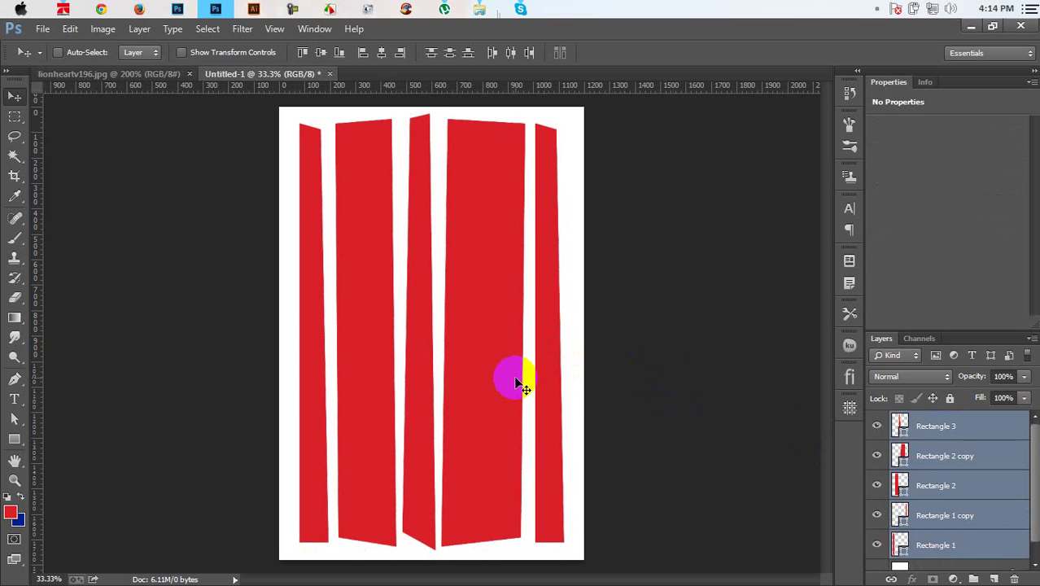
Merge the five stripe layers with Merge Shapes into one Rectangle 3 shape, then show lionheartv196.jpg.
{"action": "key", "text": "ctrl+e"}
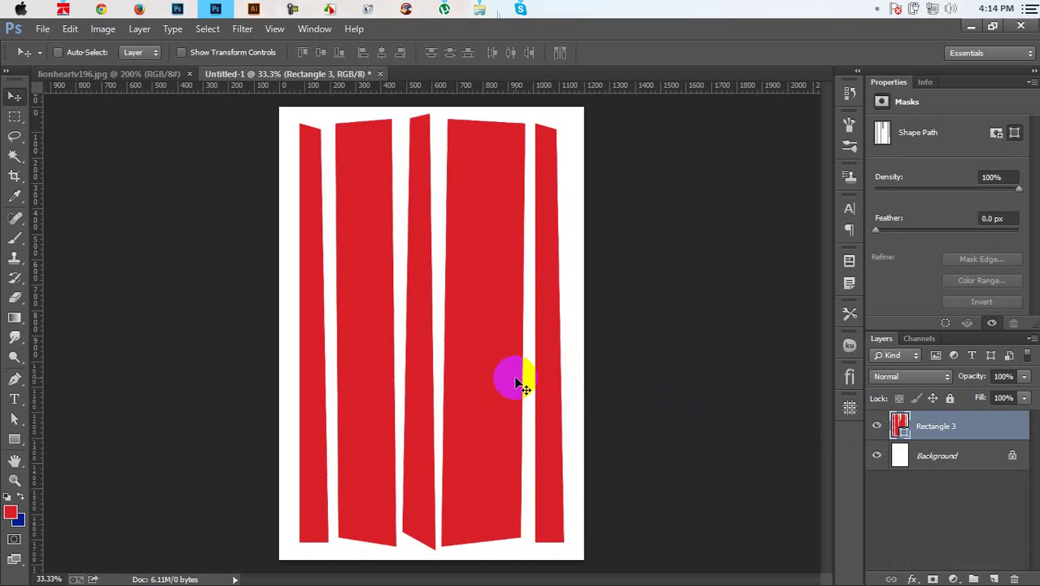
{"action": "key", "text": "ctrl+z"}
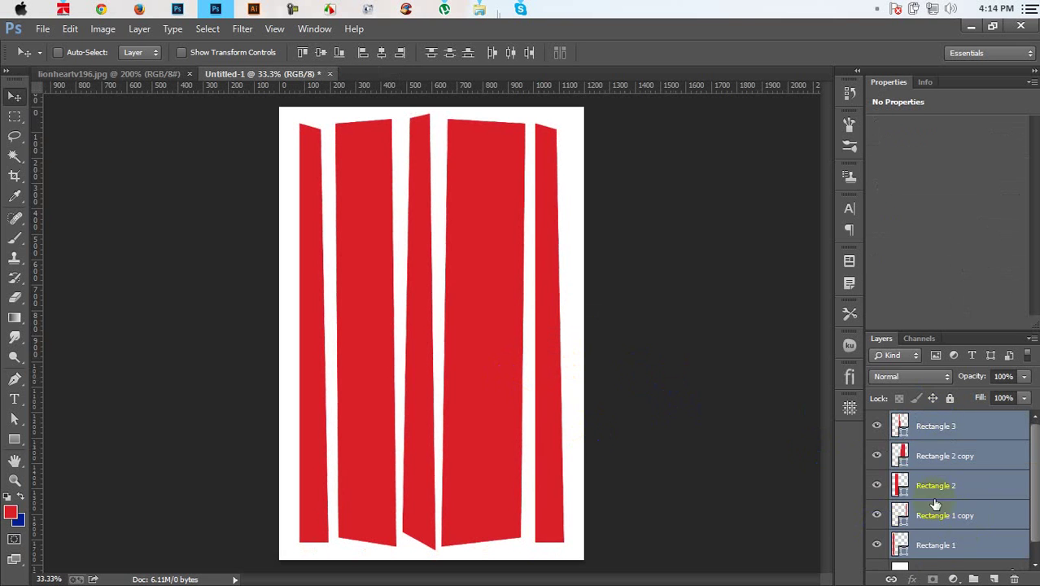
{"action": "right_click", "coordinate": [931, 456]}
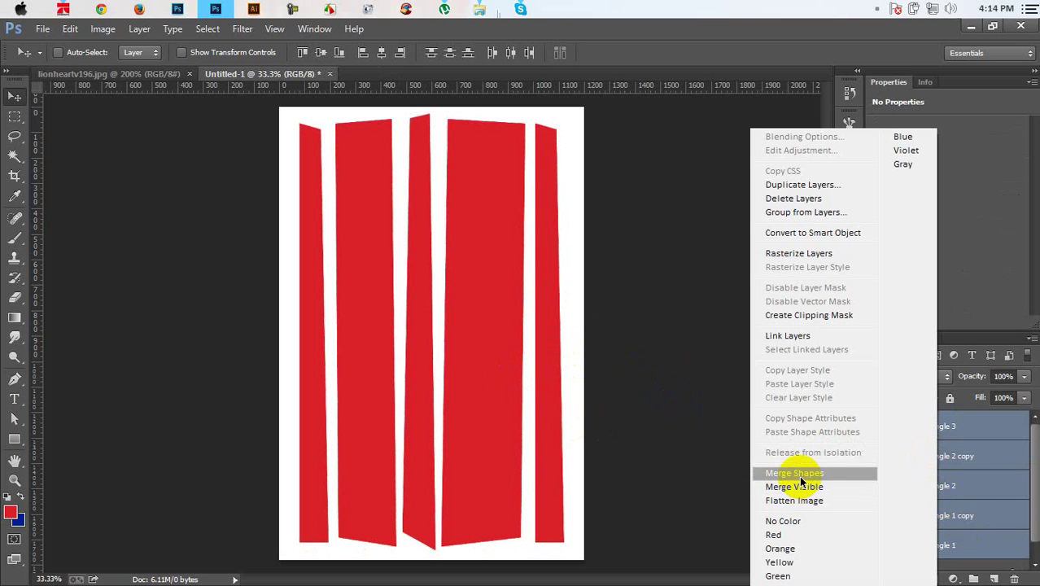
{"action": "left_click", "coordinate": [786, 474]}
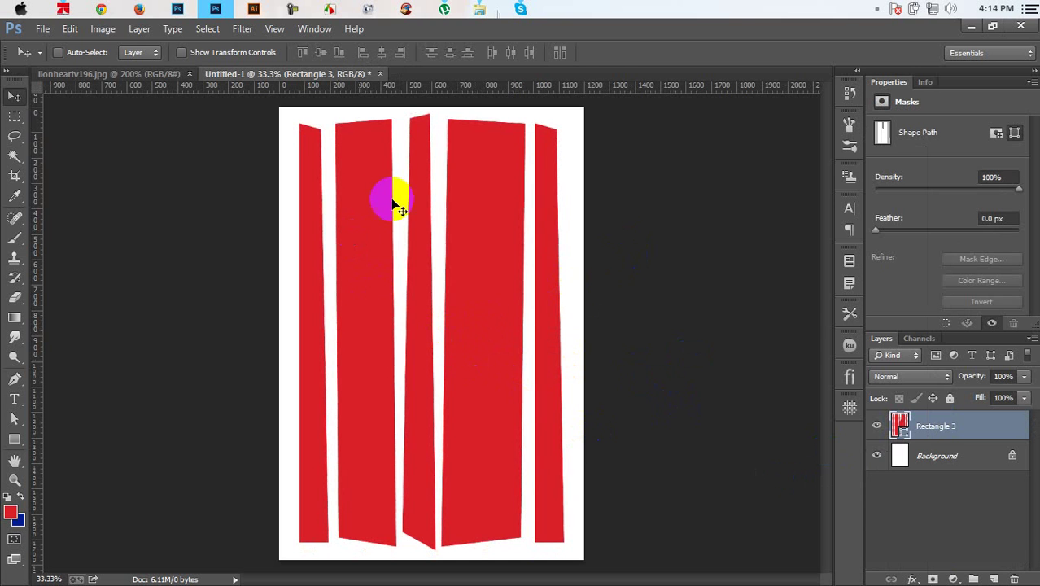
{"action": "left_click", "coordinate": [169, 75]}
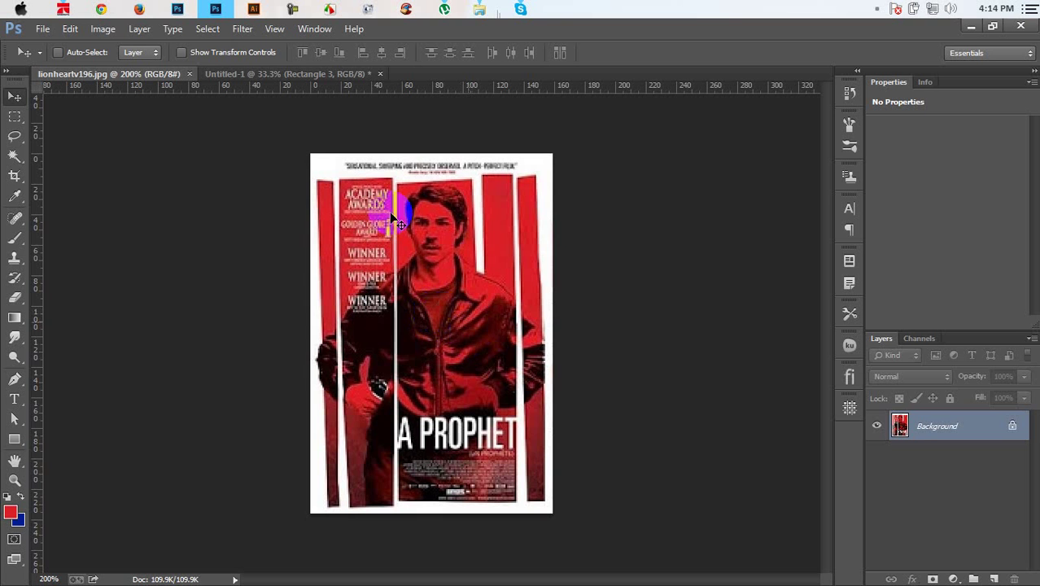
In Explorer, browse Media (E:) > My Creative Work and open Boss 2.psd.
{"action": "left_click", "coordinate": [315, 75]}
{"action": "mouse_move", "coordinate": [480, 9]}
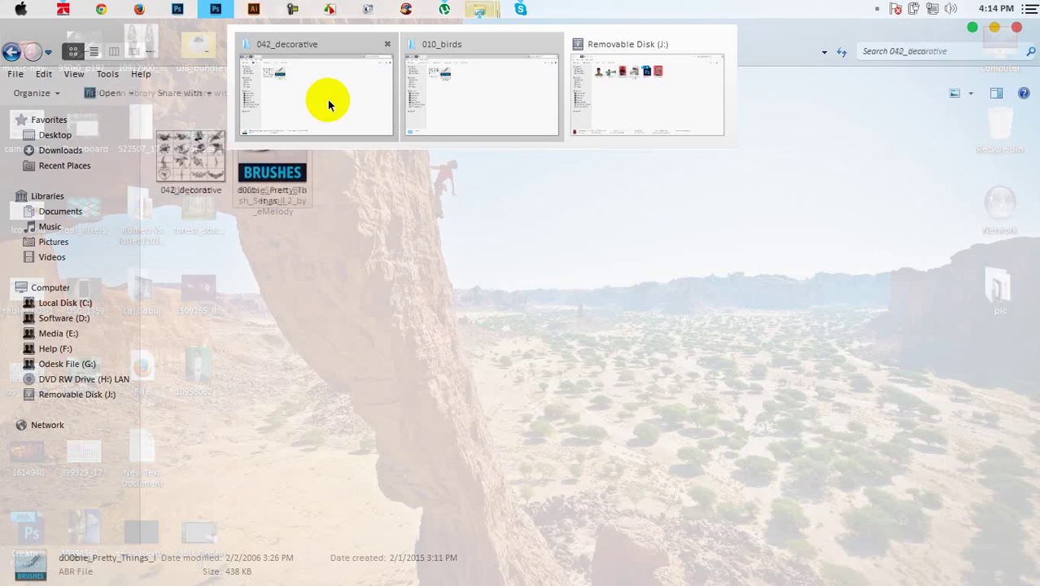
{"action": "left_click", "coordinate": [327, 99]}
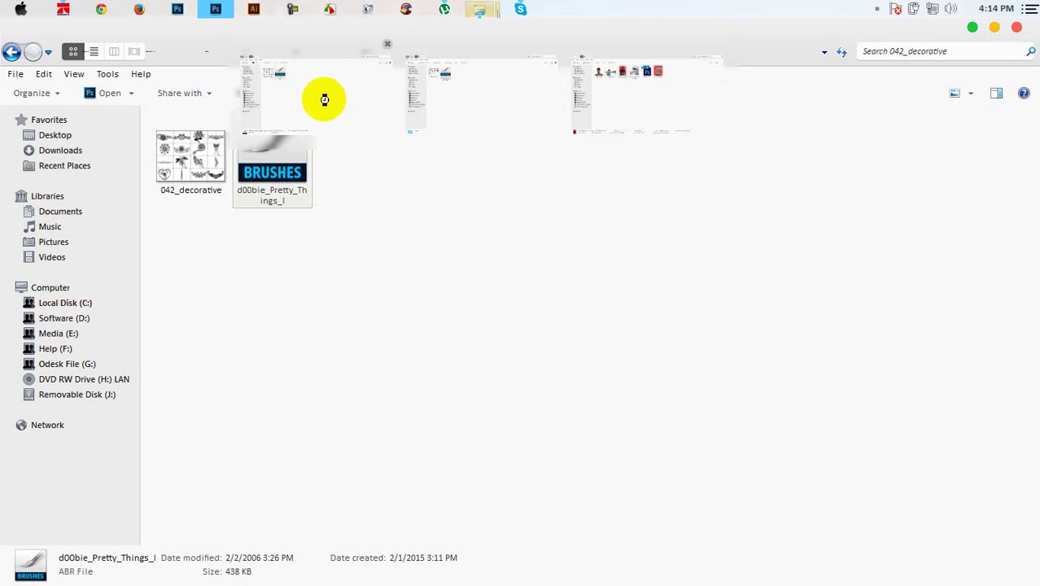
{"action": "left_click", "coordinate": [45, 334]}
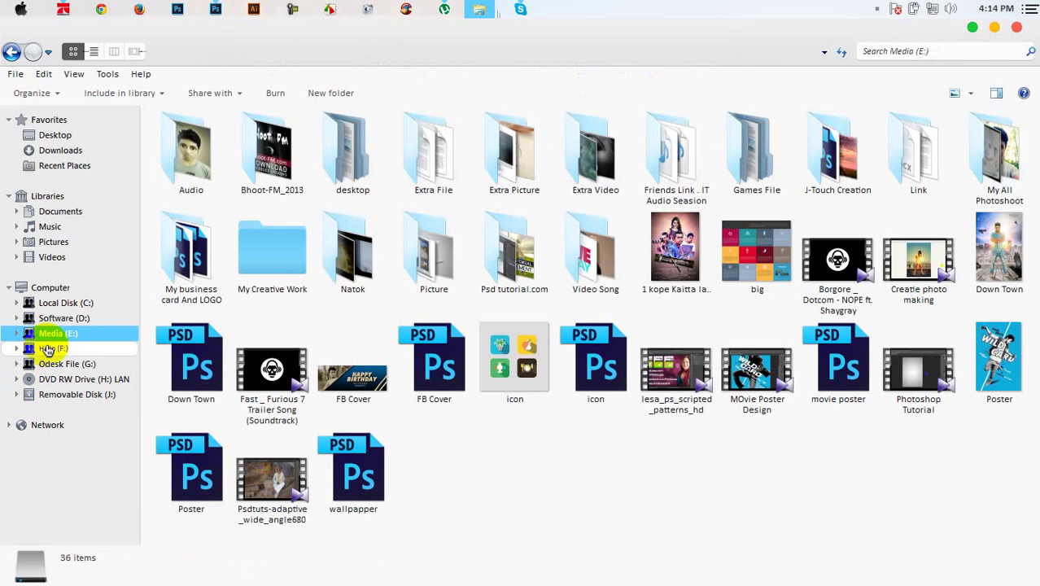
{"action": "double_click", "coordinate": [994, 162]}
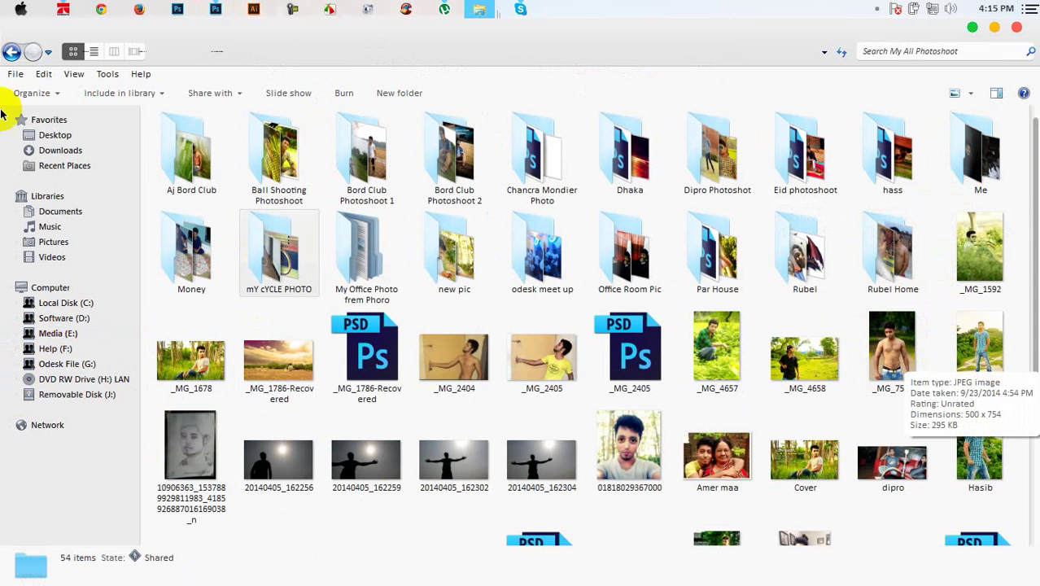
{"action": "left_click", "coordinate": [11, 51]}
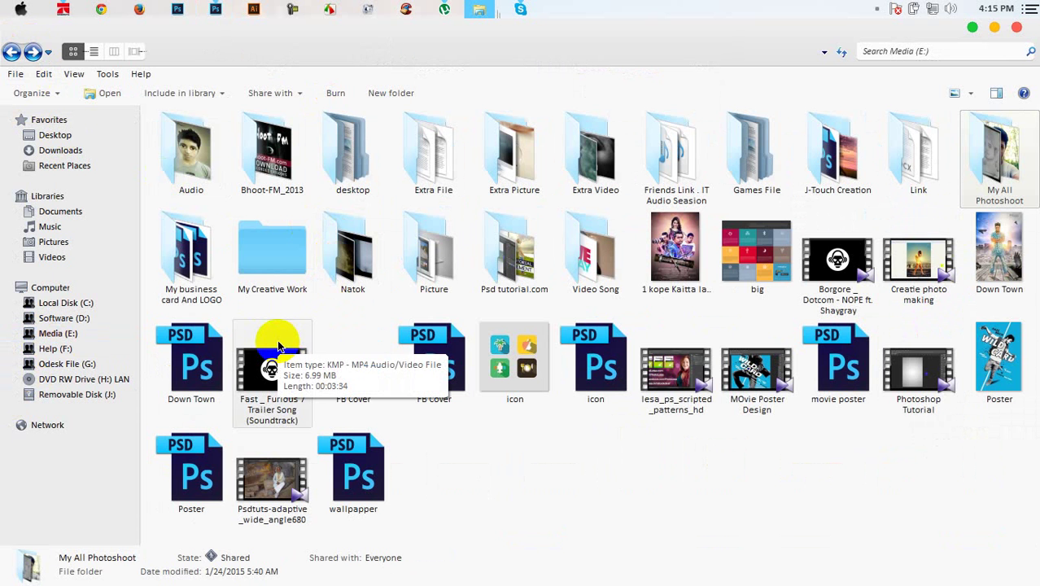
{"action": "double_click", "coordinate": [236, 264]}
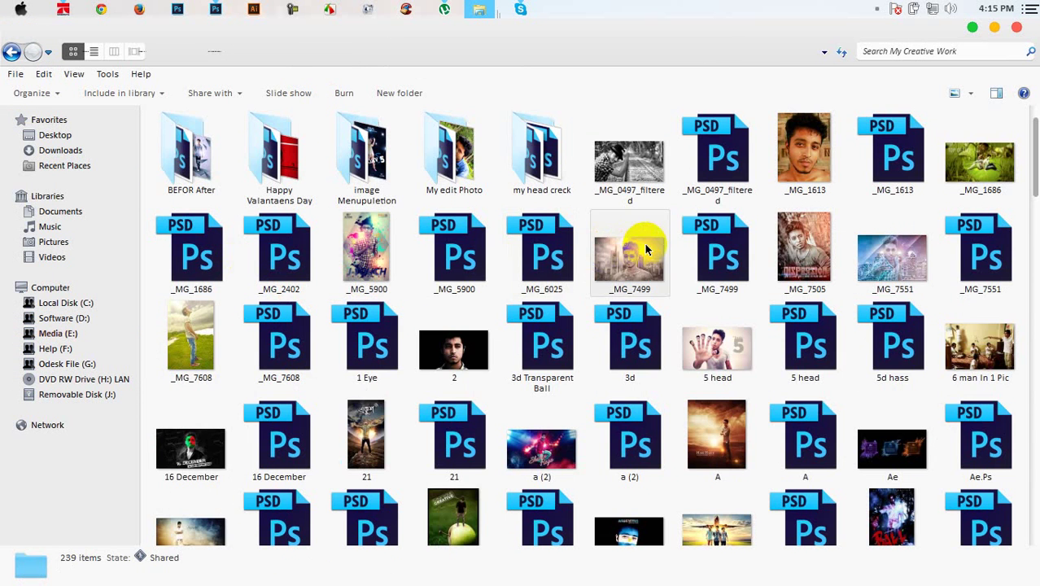
{"action": "left_click", "coordinate": [647, 249]}
{"action": "scroll", "coordinate": [647, 250], "scroll_direction": "down", "scroll_amount": 3}
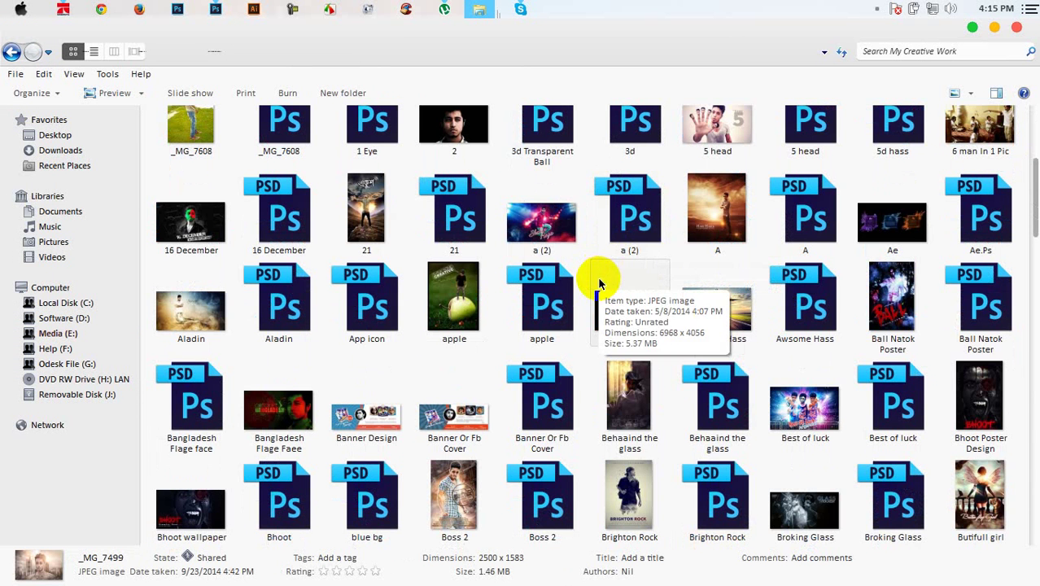
{"action": "left_click", "coordinate": [548, 499]}
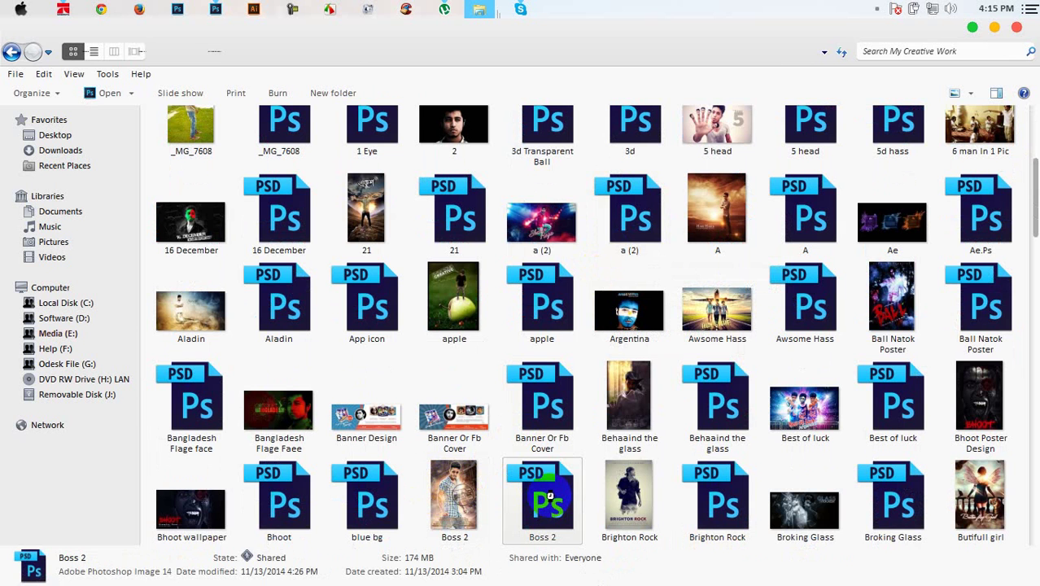
{"action": "double_click", "coordinate": [548, 499]}
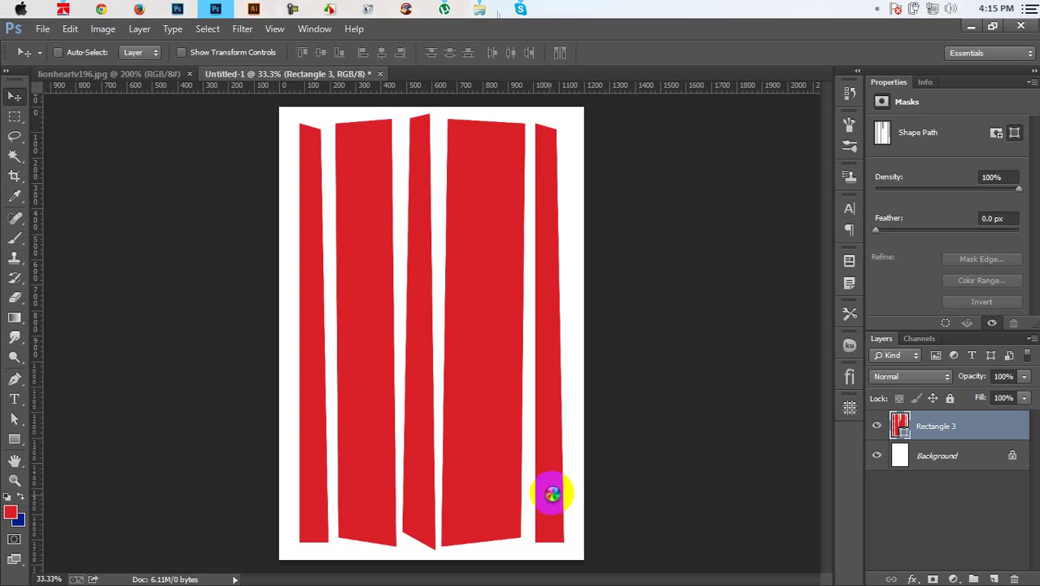
Drag a Background copy layer from Boss 2 into Untitled-1, then delete that wrong copy.
{"action": "scroll", "coordinate": [895, 480], "scroll_direction": "down", "scroll_amount": 3}
{"action": "scroll", "coordinate": [930, 494], "scroll_direction": "down", "scroll_amount": 2}
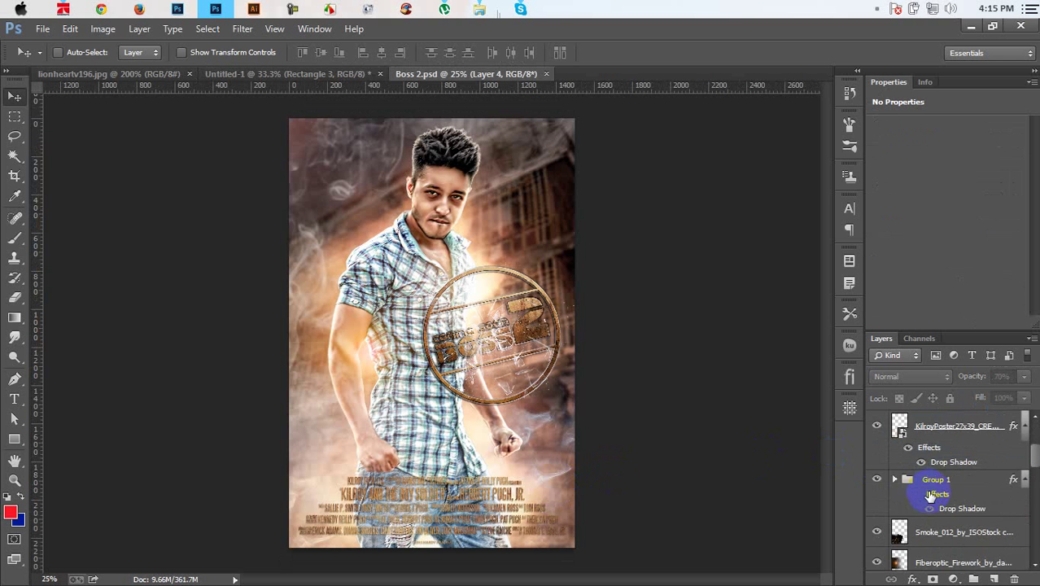
{"action": "scroll", "coordinate": [930, 495], "scroll_direction": "down", "scroll_amount": 3}
{"action": "scroll", "coordinate": [932, 527], "scroll_direction": "down", "scroll_amount": 2}
{"action": "scroll", "coordinate": [932, 525], "scroll_direction": "down", "scroll_amount": 2}
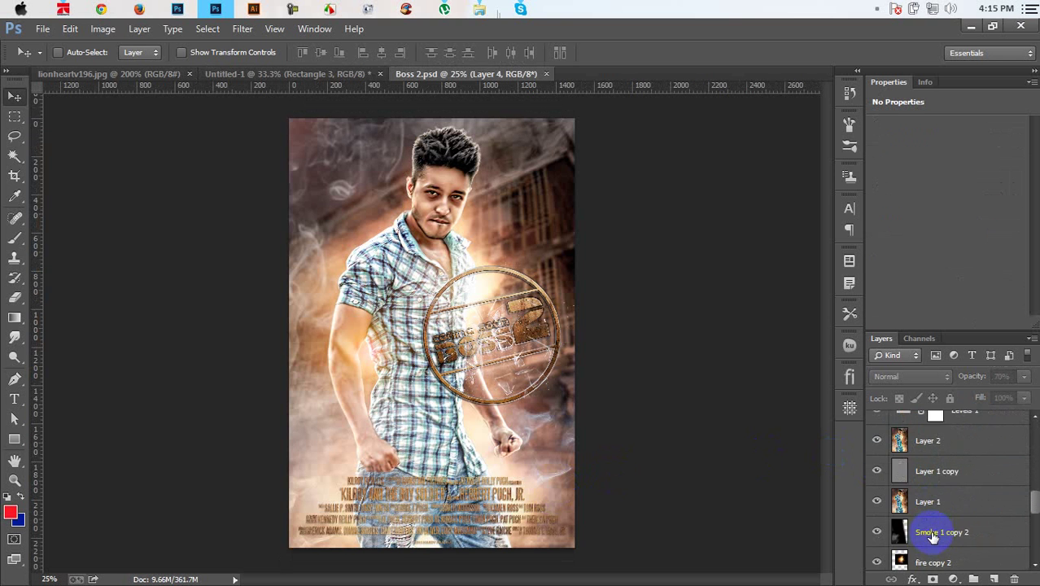
{"action": "scroll", "coordinate": [933, 517], "scroll_direction": "down", "scroll_amount": 2}
{"action": "scroll", "coordinate": [935, 508], "scroll_direction": "down", "scroll_amount": 2}
{"action": "left_click", "coordinate": [934, 506]}
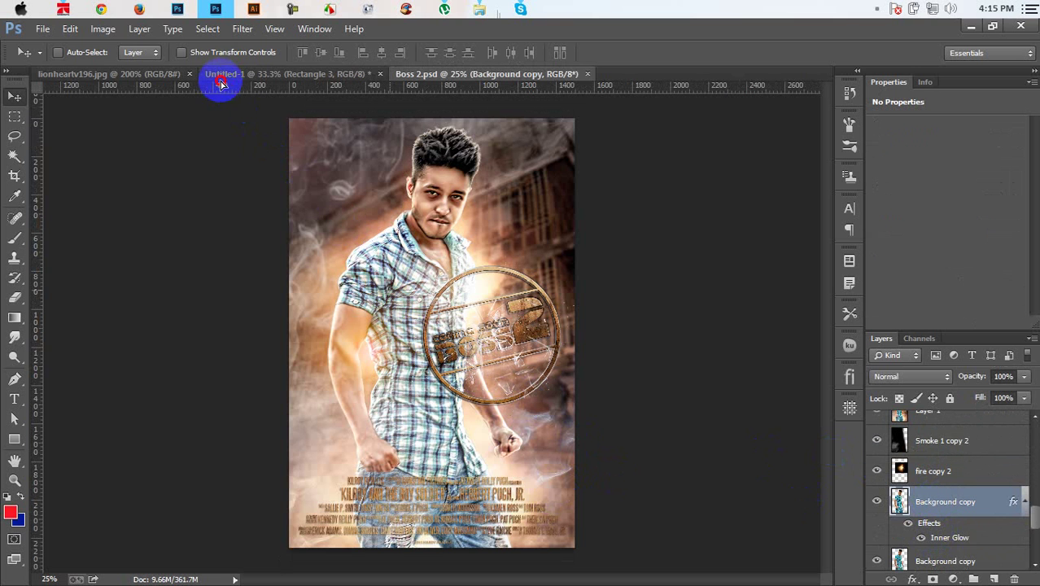
{"action": "mouse_move", "coordinate": [211, 74]}
{"action": "left_mouse_down"}
{"action": "mouse_move", "coordinate": [375, 277]}
{"action": "mouse_move", "coordinate": [439, 319]}
{"action": "left_mouse_up"}
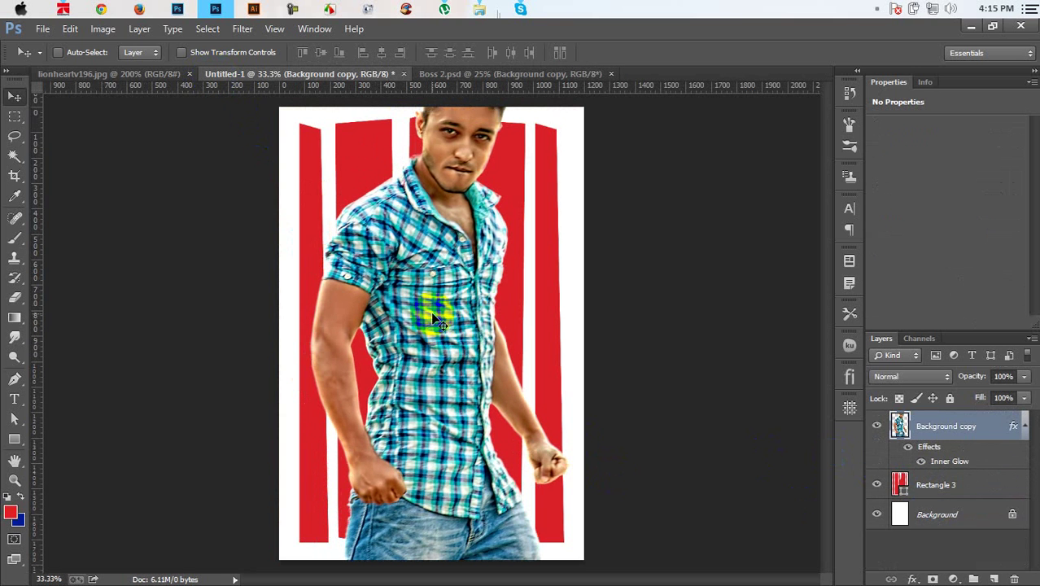
{"action": "left_click", "coordinate": [1016, 579]}
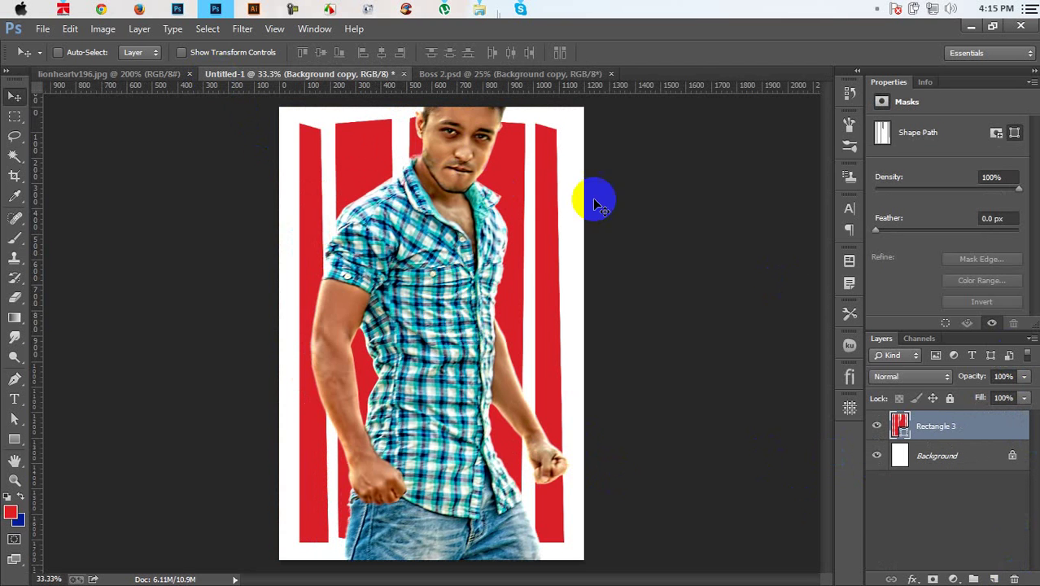
Copy the man cut-out from the lower Background copy layer onto the stripe poster.
{"action": "left_click", "coordinate": [561, 74]}
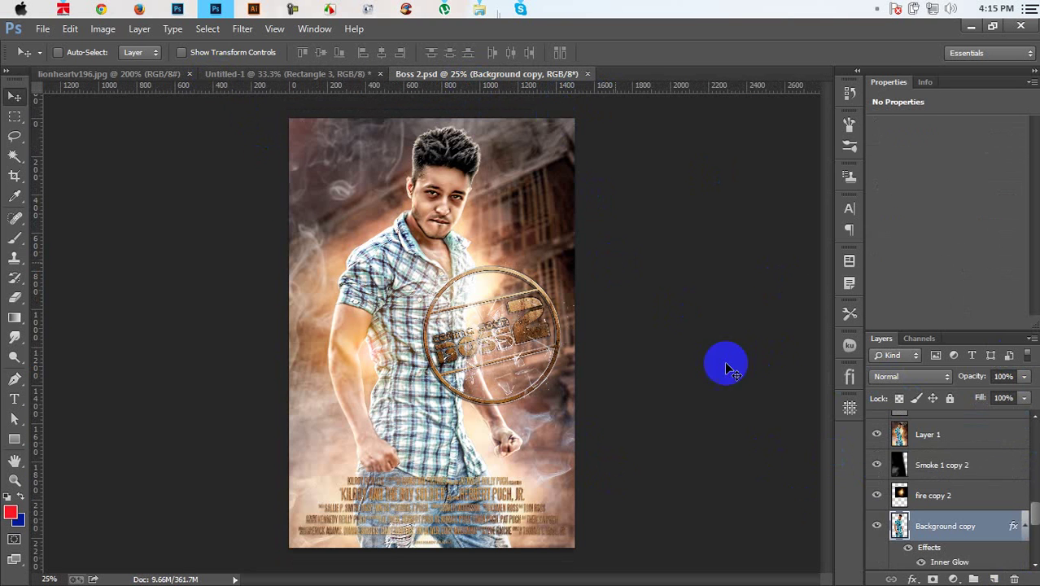
{"action": "scroll", "coordinate": [944, 488], "scroll_direction": "down", "scroll_amount": 1}
{"action": "left_click", "coordinate": [944, 554]}
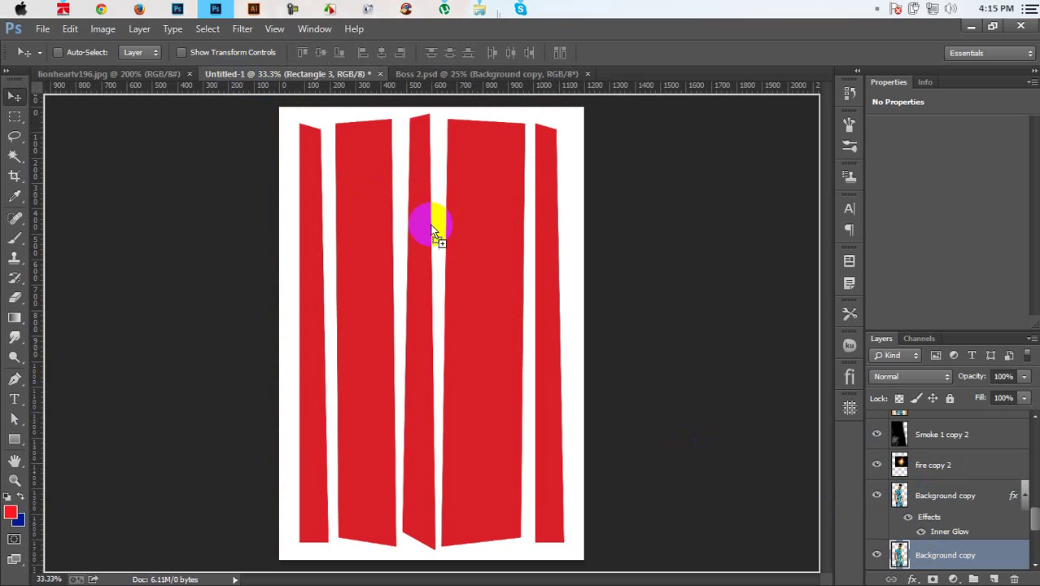
{"action": "left_click_drag", "start_coordinate": [238, 74], "coordinate": [437, 235]}
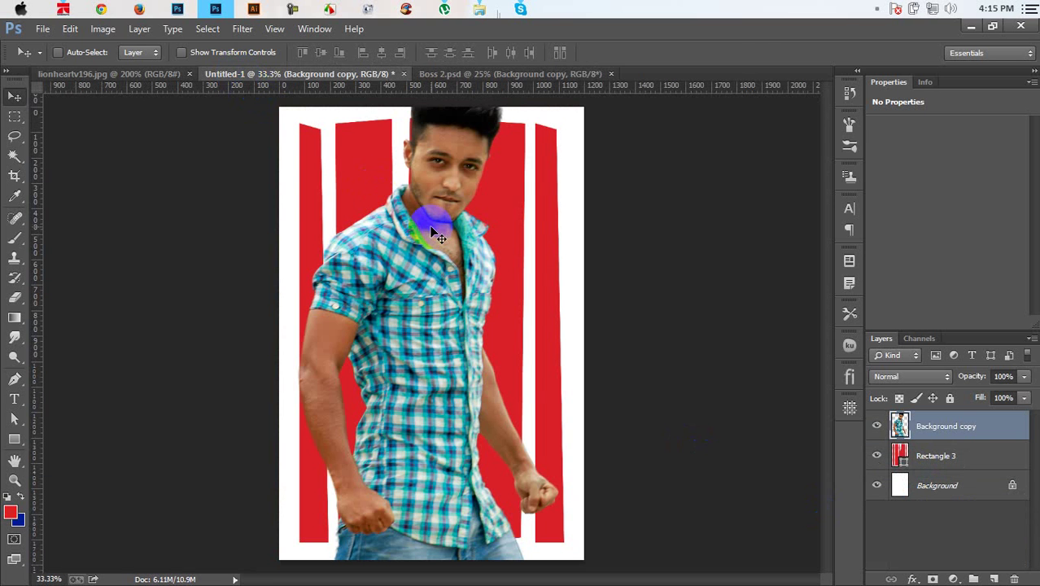
Scale the man layer to about 70% and shift him up and slightly right of centre.
{"action": "key", "text": "ctrl+t"}
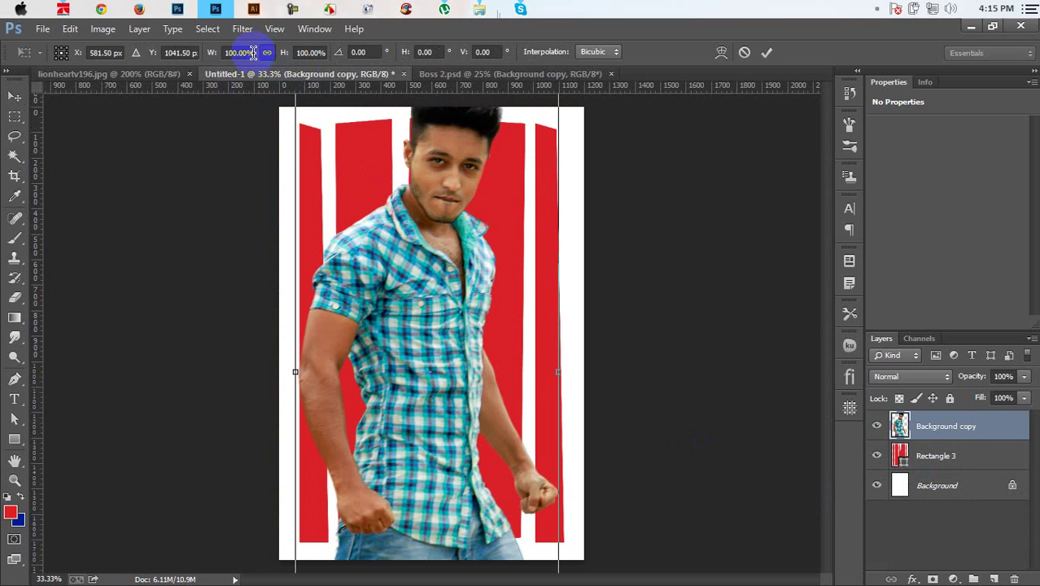
{"action": "left_click_drag", "start_coordinate": [205, 55], "coordinate": [191, 84]}
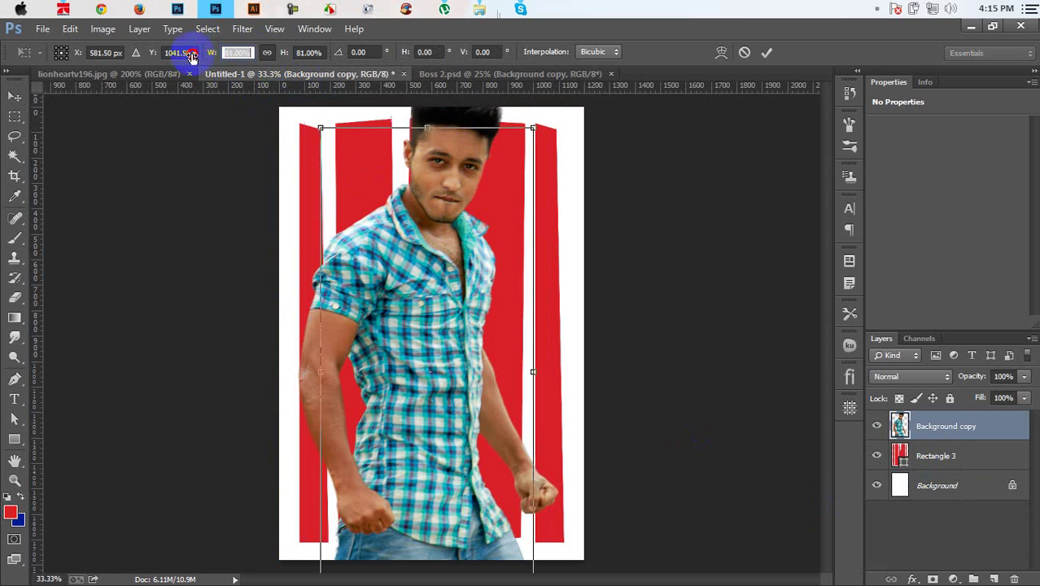
{"action": "left_click_drag", "start_coordinate": [413, 280], "coordinate": [405, 238]}
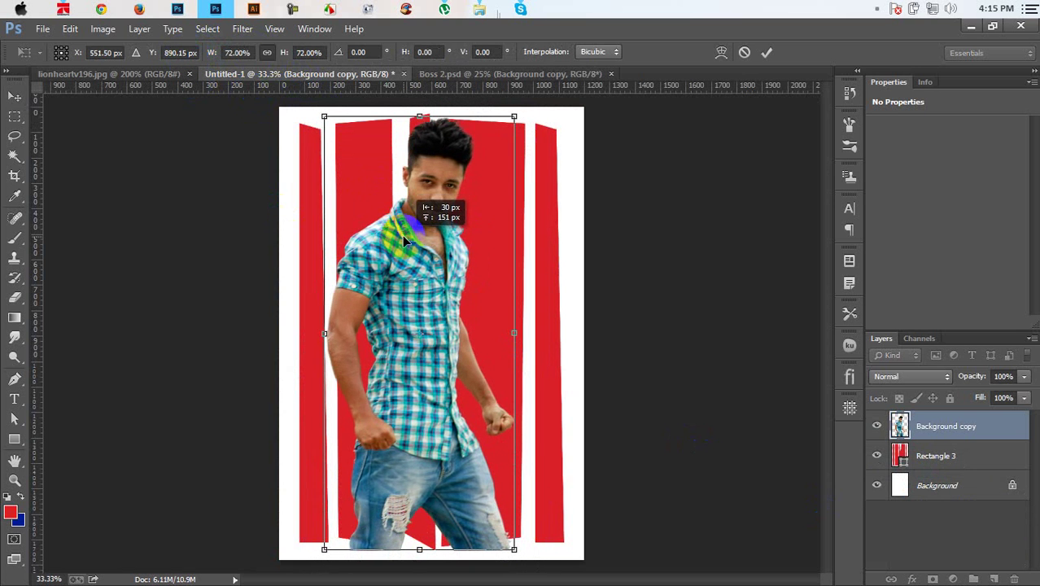
{"action": "left_click_drag", "start_coordinate": [513, 117], "coordinate": [505, 130]}
{"action": "mouse_move", "coordinate": [441, 204]}
{"action": "left_mouse_down"}
{"action": "mouse_move", "coordinate": [433, 212]}
{"action": "mouse_move", "coordinate": [481, 216]}
{"action": "left_mouse_up"}
{"action": "left_click", "coordinate": [771, 52]}
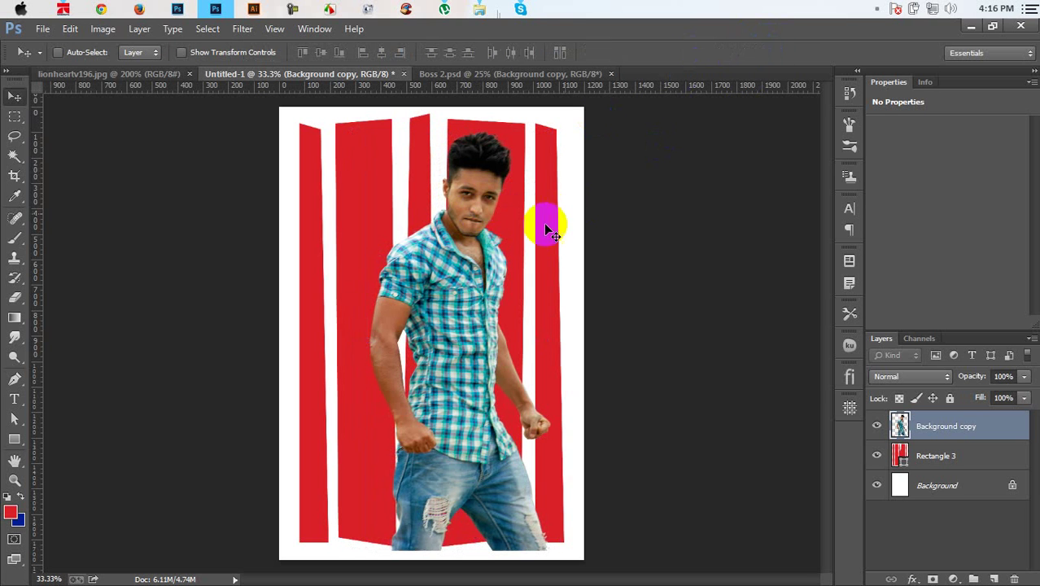
{"action": "left_click_drag", "start_coordinate": [504, 252], "coordinate": [510, 254]}
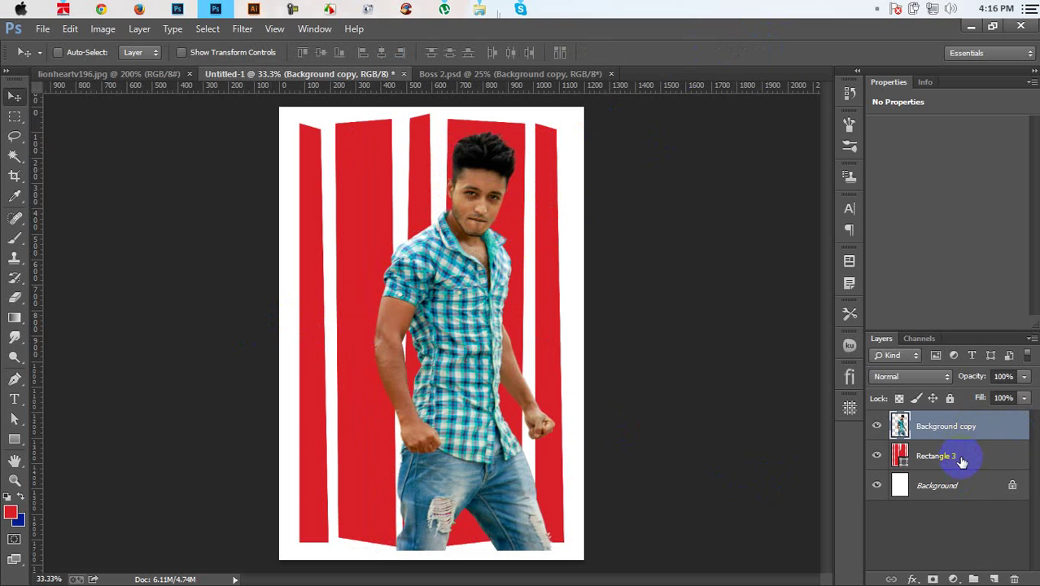
Make Background copy a clipping mask on the Rectangle 3 stripes, after one trial clip and release.
{"action": "right_click", "coordinate": [975, 433]}
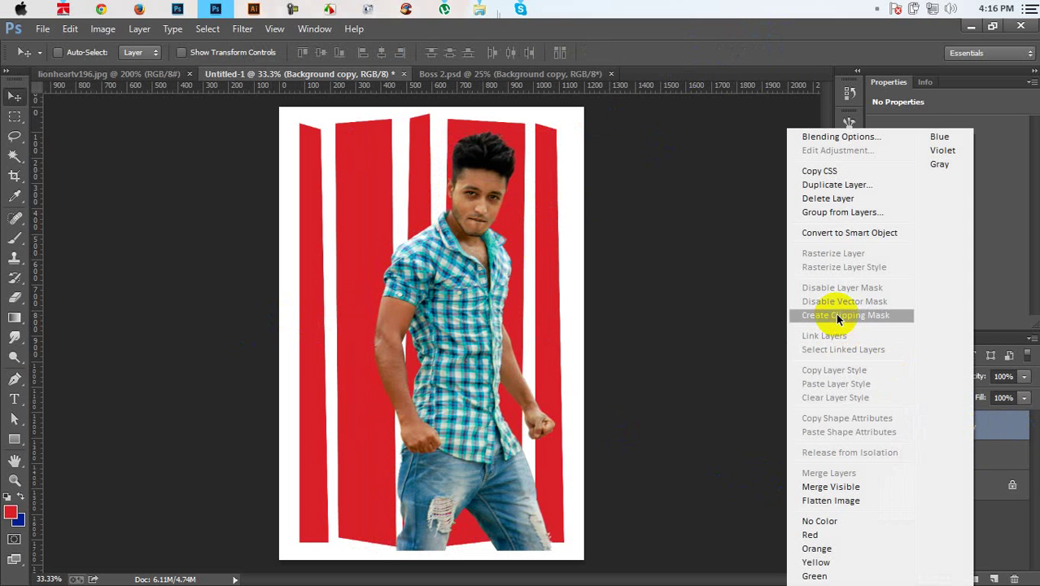
{"action": "left_click", "coordinate": [861, 314]}
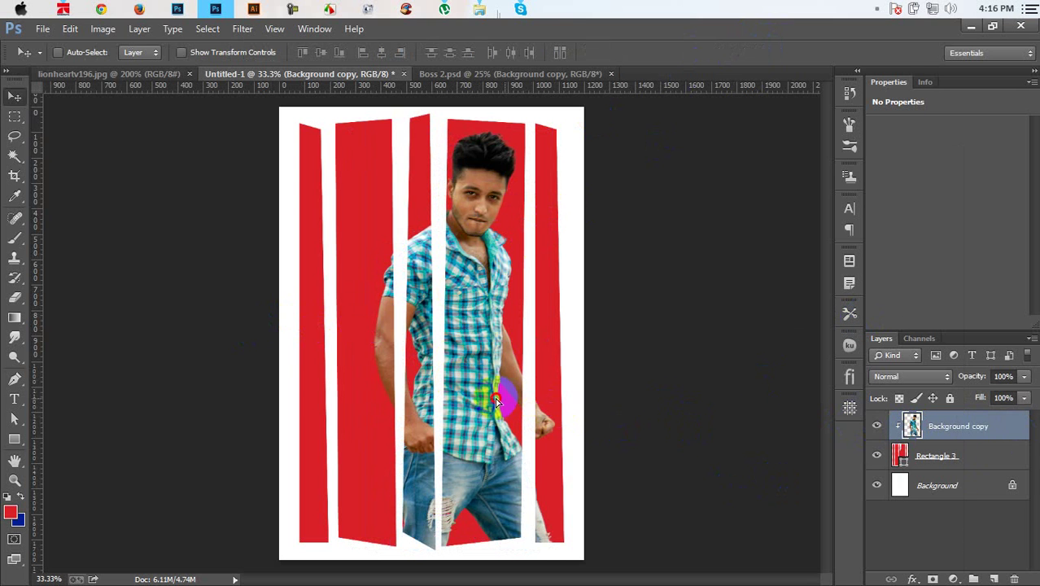
{"action": "mouse_move", "coordinate": [494, 405]}
{"action": "left_mouse_down"}
{"action": "mouse_move", "coordinate": [412, 407]}
{"action": "mouse_move", "coordinate": [497, 408]}
{"action": "left_mouse_up"}
{"action": "key", "text": "ctrl+alt+g"}
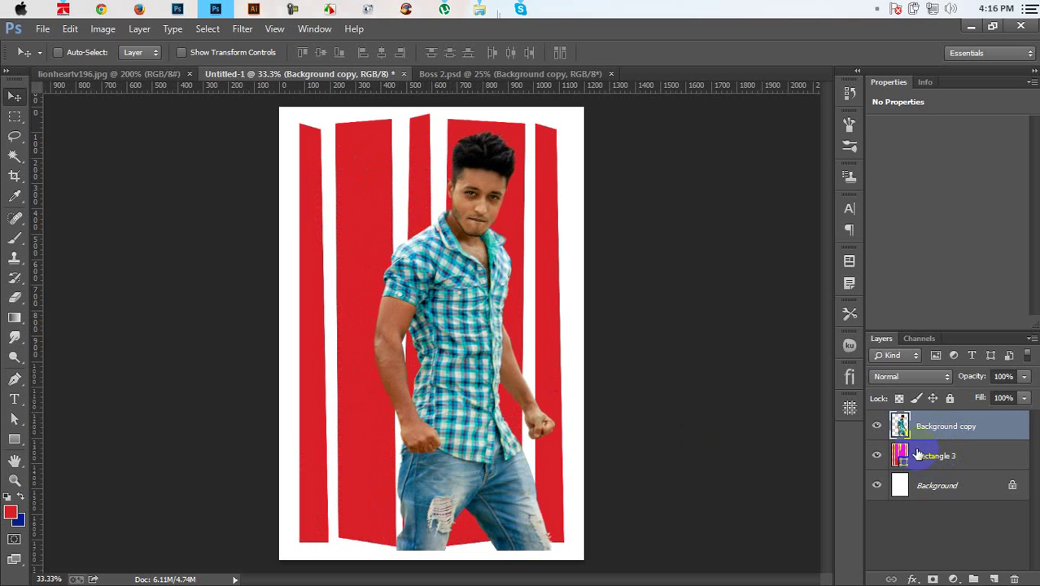
{"action": "right_click", "coordinate": [995, 427]}
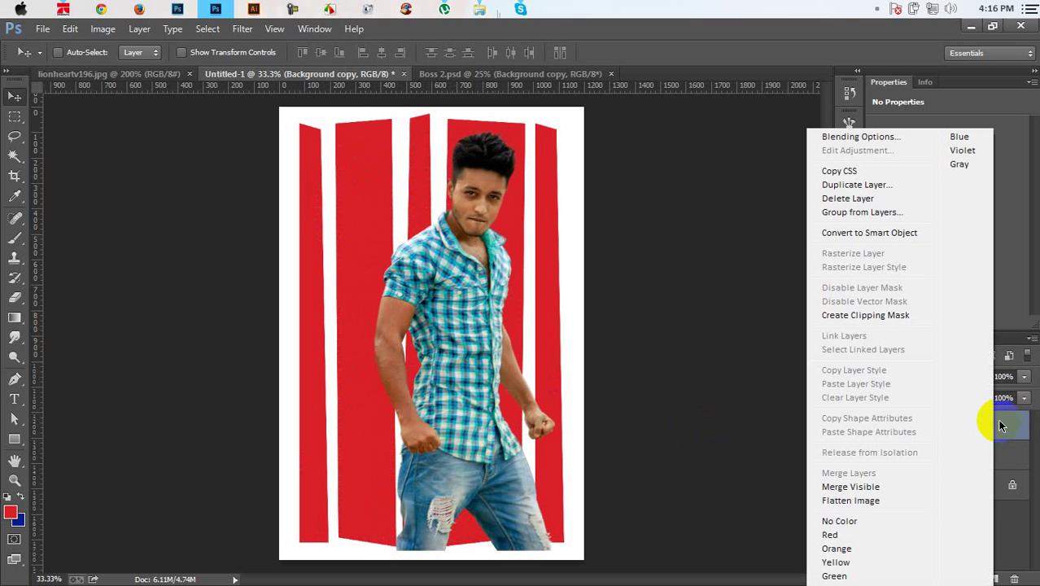
{"action": "left_click", "coordinate": [865, 320]}
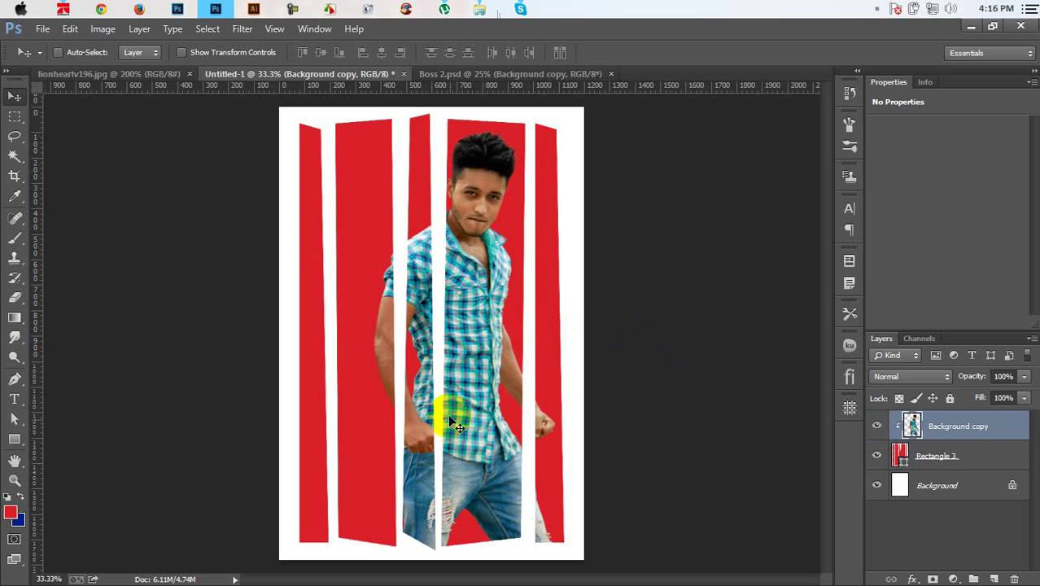
{"action": "left_click", "coordinate": [951, 462]}
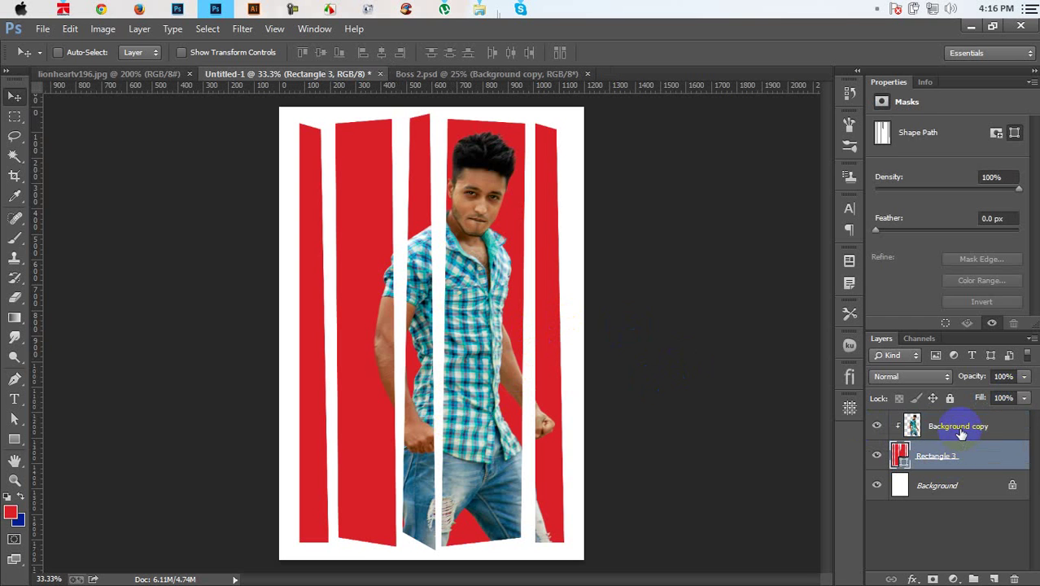
{"action": "left_click", "coordinate": [962, 431]}
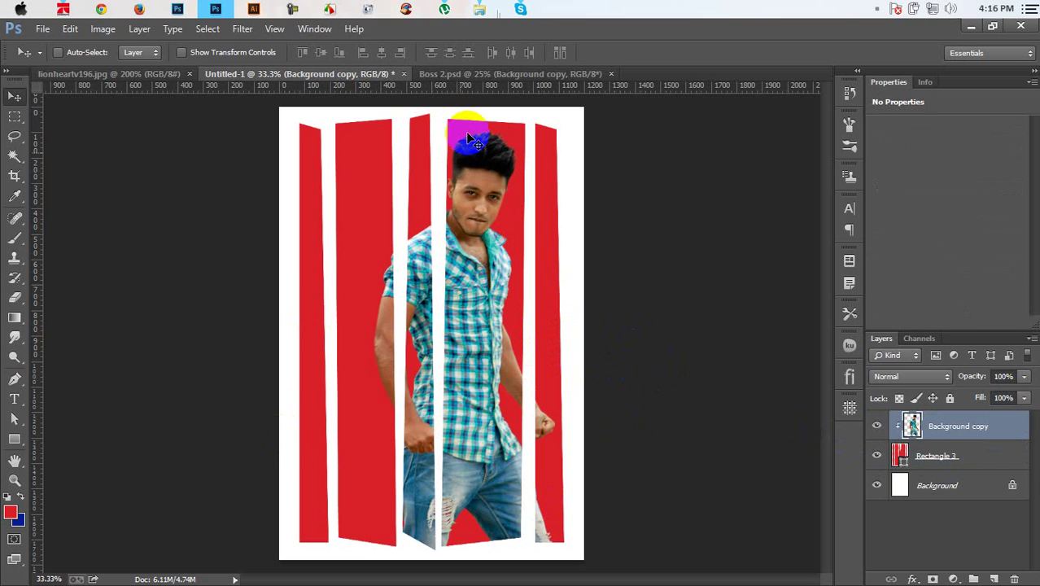
Close the Boss 2 document and return to the Untitled-1 poster.
{"action": "left_click", "coordinate": [606, 76]}
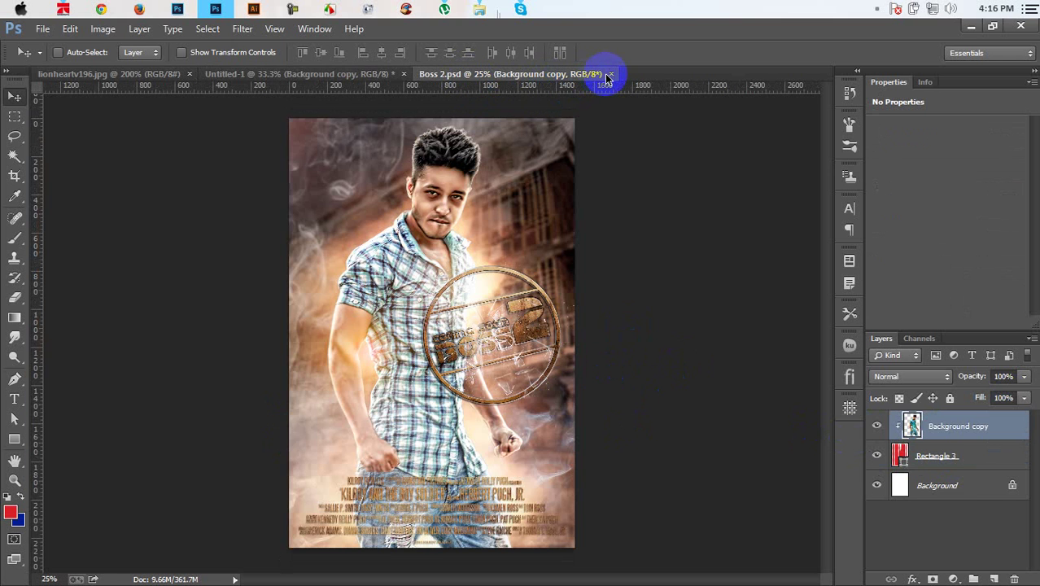
{"action": "left_click", "coordinate": [609, 74]}
{"action": "left_click", "coordinate": [171, 75]}
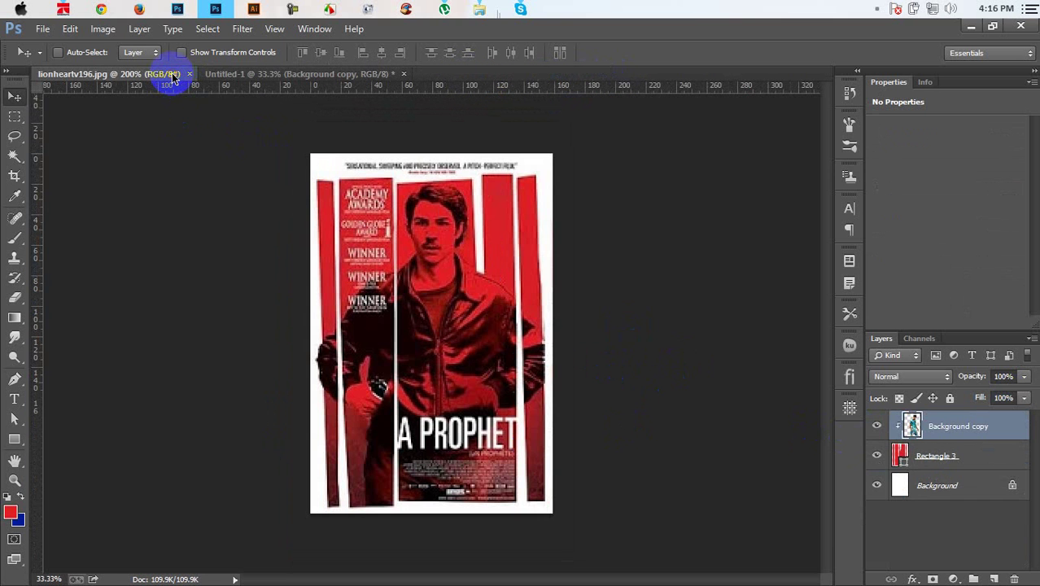
{"action": "mouse_move", "coordinate": [450, 240]}
{"action": "left_mouse_down"}
{"action": "mouse_move", "coordinate": [346, 75]}
{"action": "mouse_move", "coordinate": [530, 188]}
{"action": "mouse_move", "coordinate": [119, 47]}
{"action": "left_mouse_up"}
Convert the man's photo to Black & White, raising Yellows to 124 and Reds slightly.
{"action": "left_click", "coordinate": [107, 34]}
{"action": "mouse_move", "coordinate": [124, 66]}
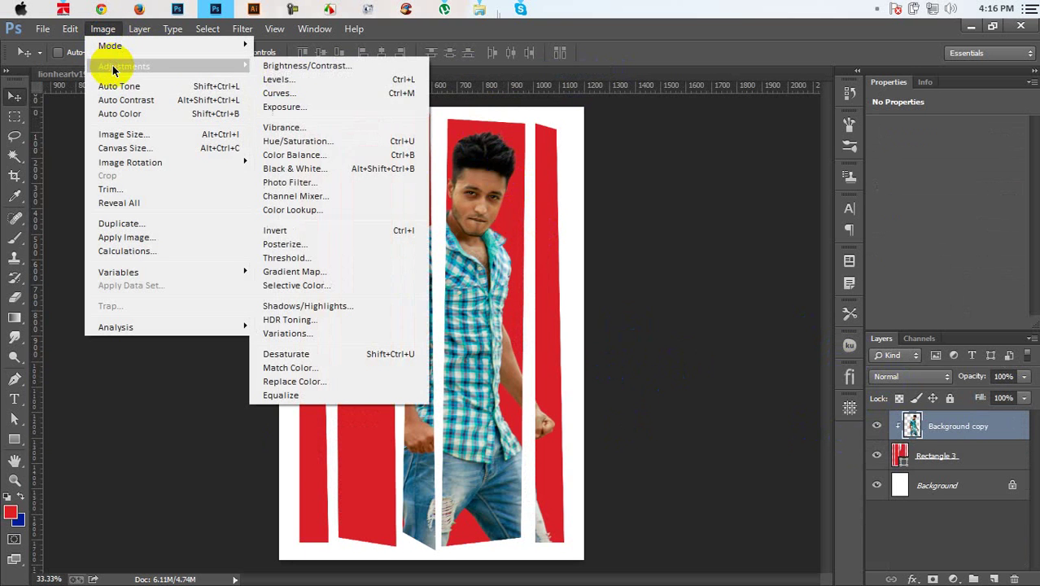
{"action": "left_click", "coordinate": [314, 168]}
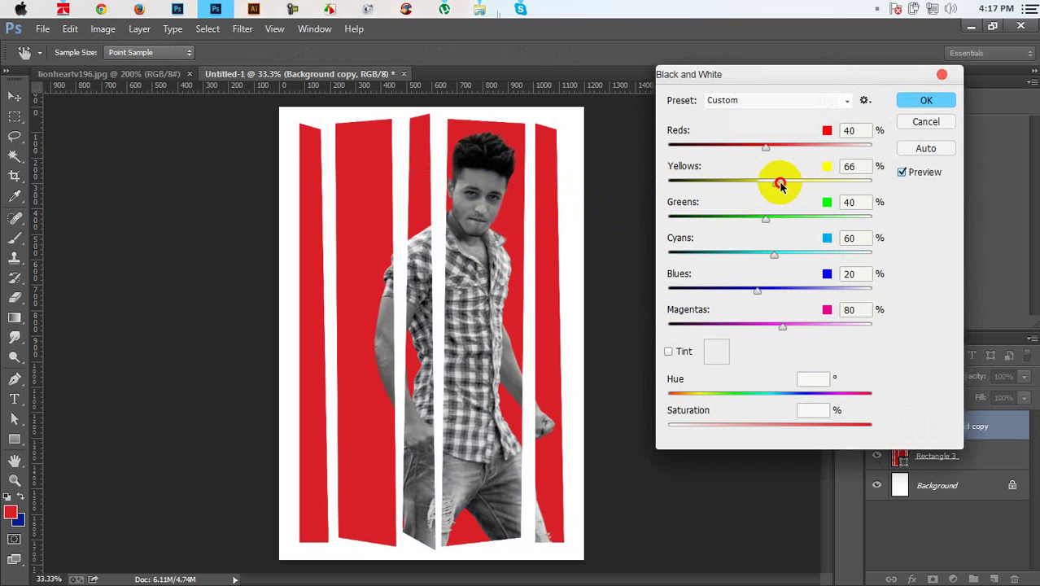
{"action": "left_click_drag", "start_coordinate": [780, 185], "coordinate": [801, 186]}
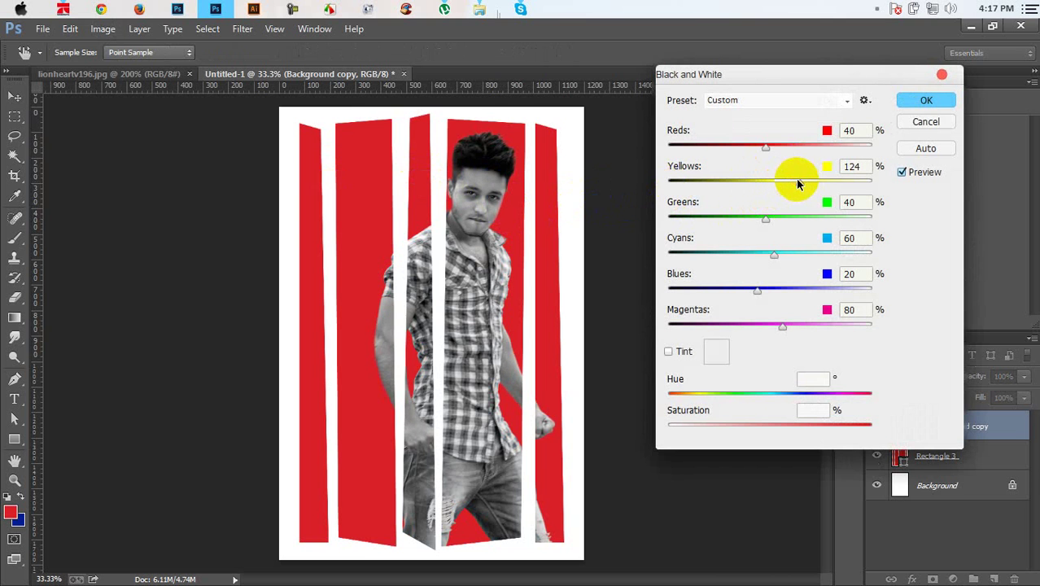
{"action": "left_click_drag", "start_coordinate": [775, 153], "coordinate": [780, 153]}
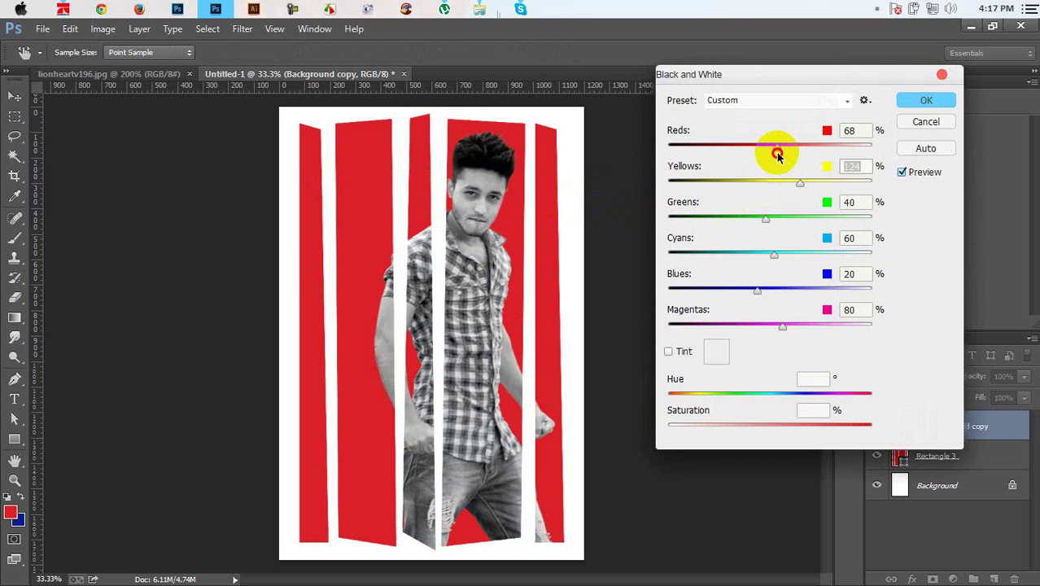
{"action": "left_click", "coordinate": [906, 101]}
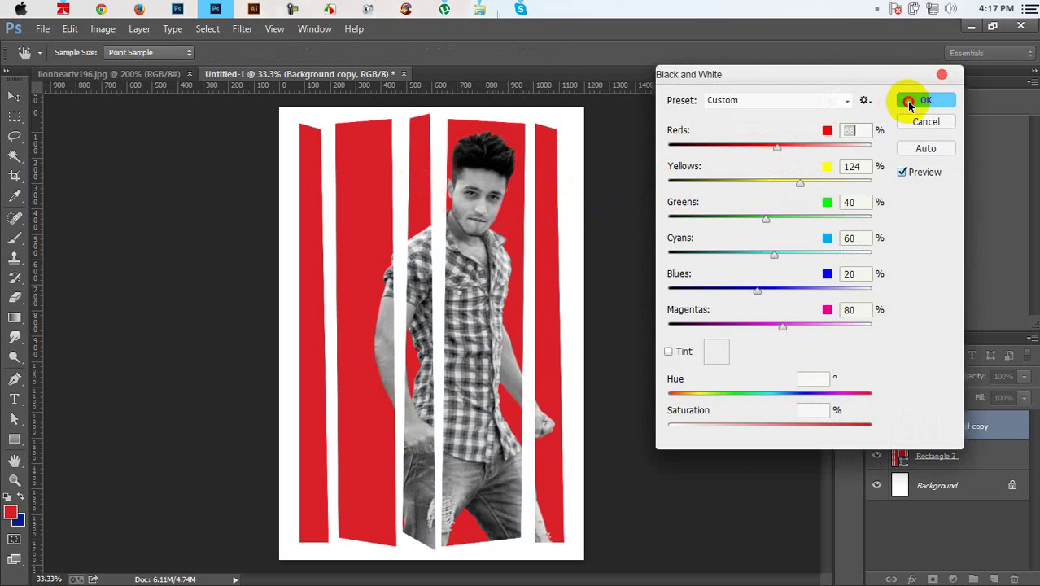
{"action": "left_click", "coordinate": [102, 29]}
{"action": "mouse_move", "coordinate": [124, 66]}
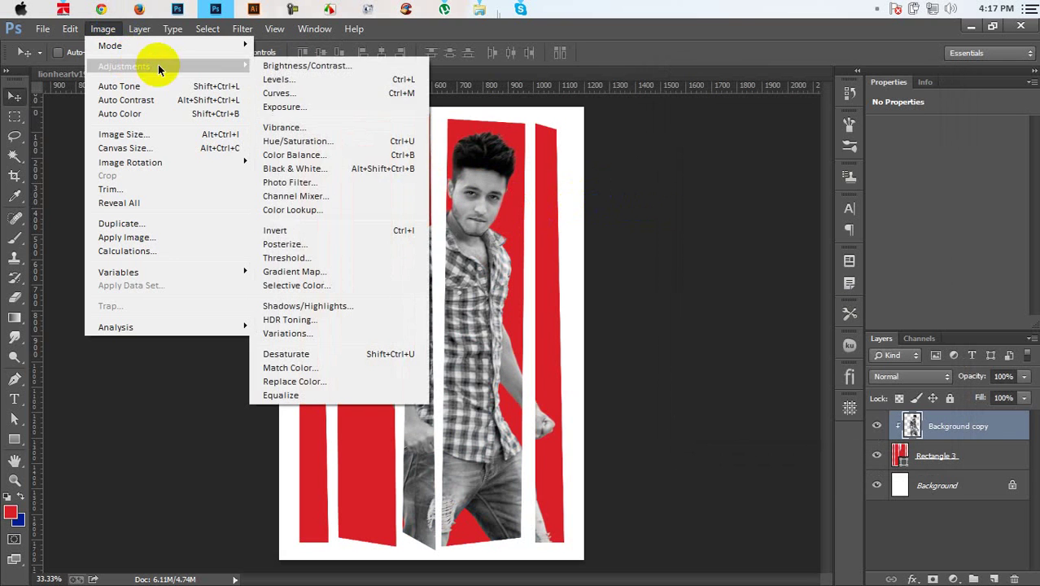
Apply Levels to the man's photo, moving black and white sliders inward for contrast.
{"action": "left_click", "coordinate": [278, 82]}
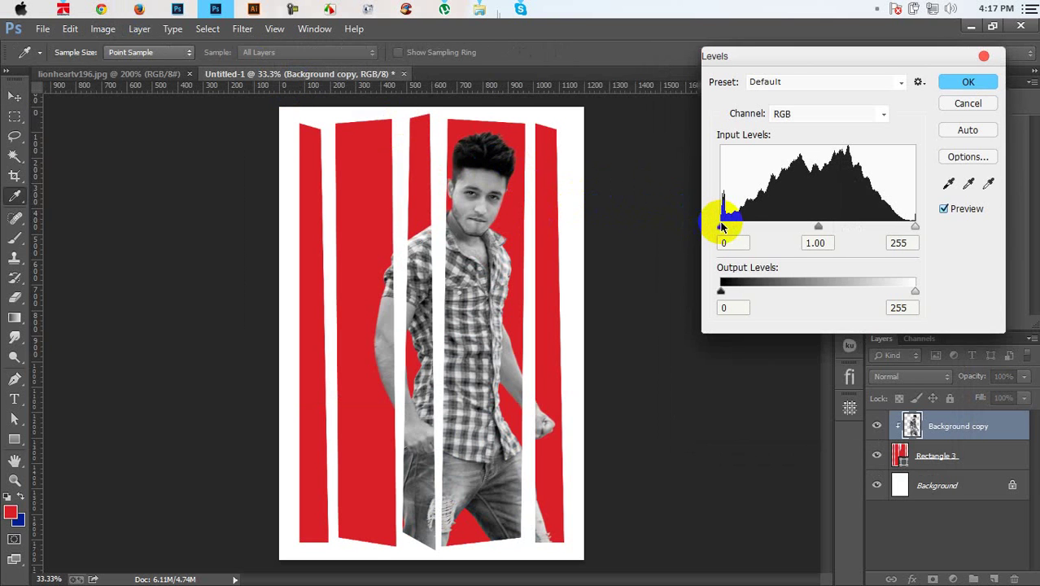
{"action": "left_click_drag", "start_coordinate": [727, 228], "coordinate": [760, 234]}
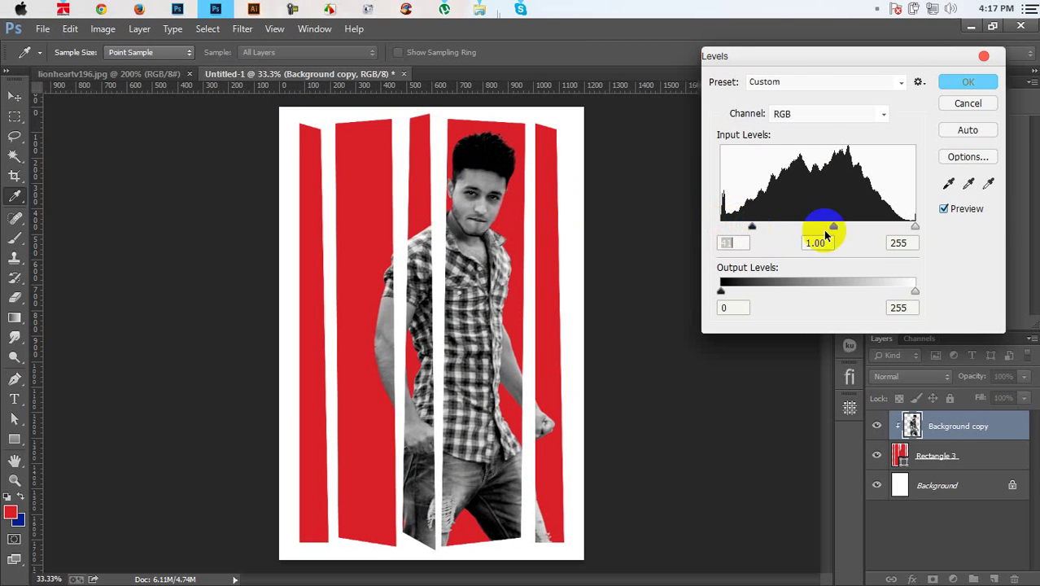
{"action": "left_click_drag", "start_coordinate": [915, 226], "coordinate": [896, 226]}
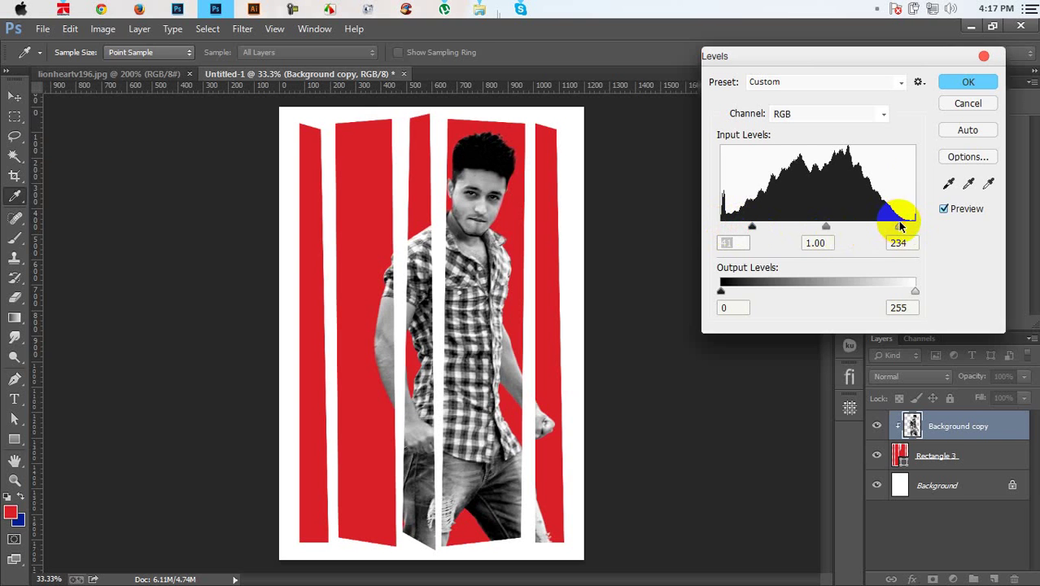
{"action": "left_click", "coordinate": [969, 82]}
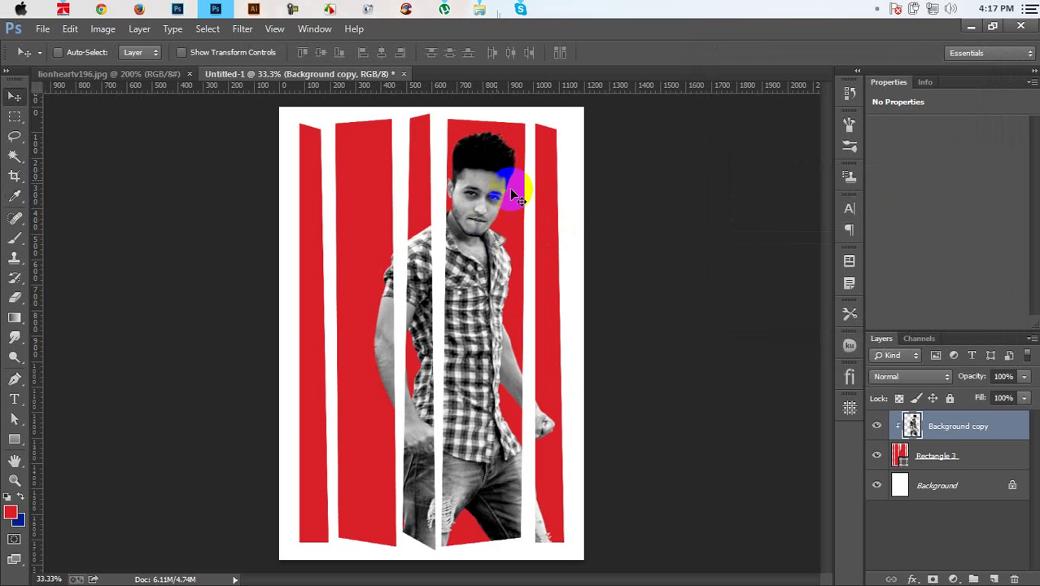
Set the man's layer blend mode to Multiply so it takes the red tint.
{"action": "left_click", "coordinate": [899, 377]}
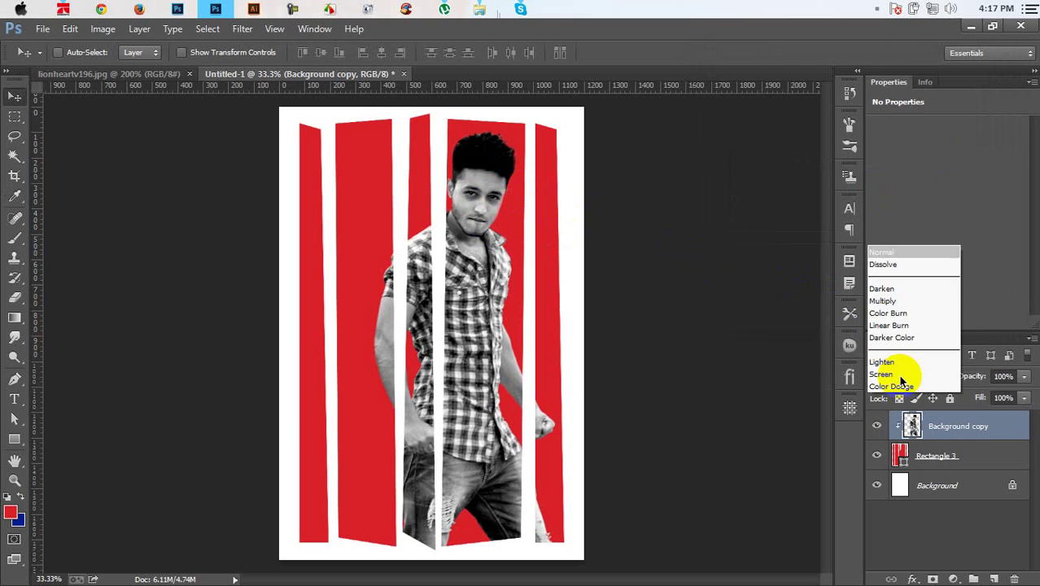
{"action": "left_click", "coordinate": [913, 190]}
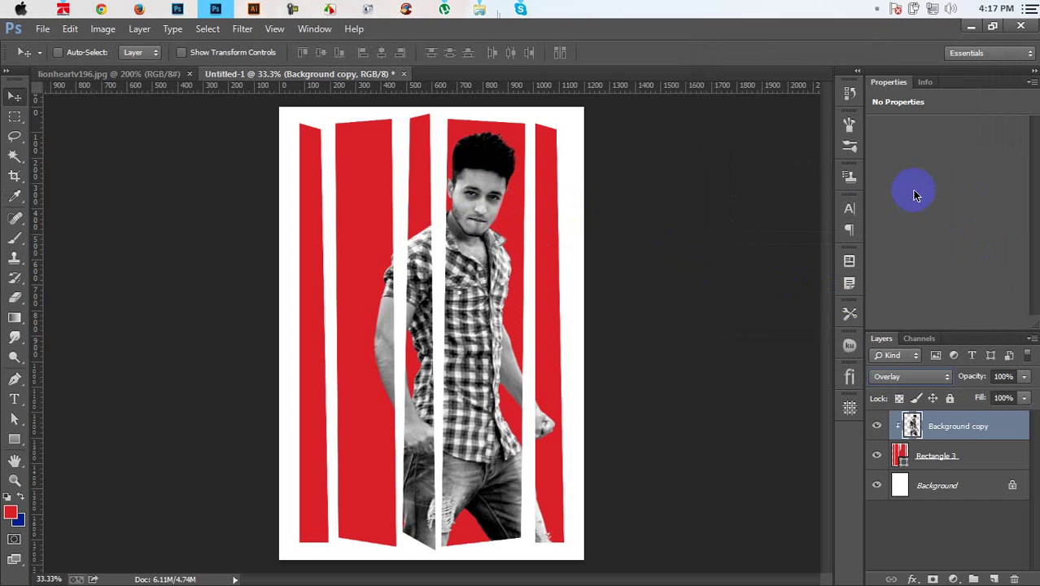
{"action": "left_click", "coordinate": [912, 377]}
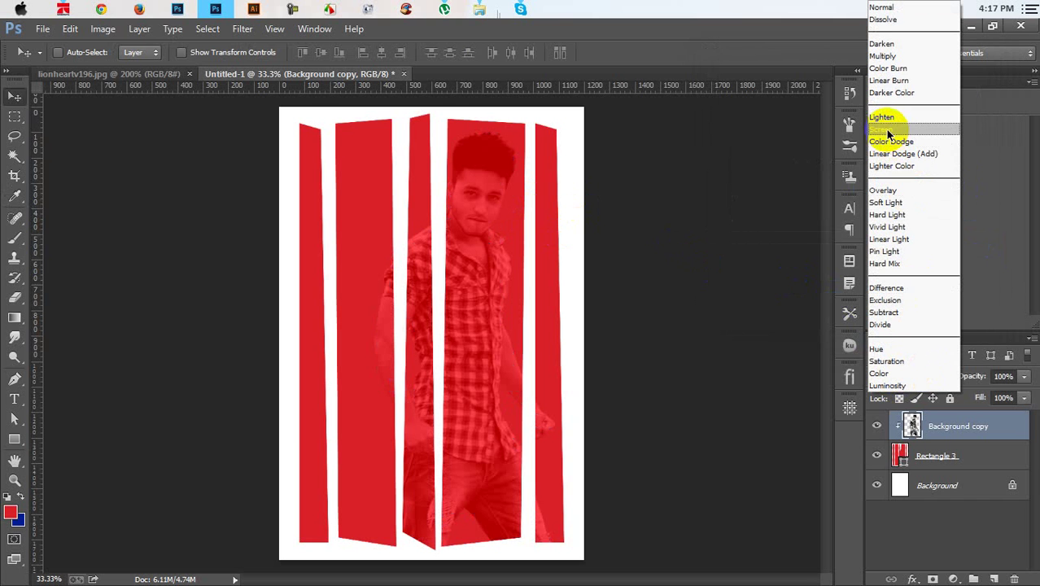
{"action": "left_click", "coordinate": [892, 55]}
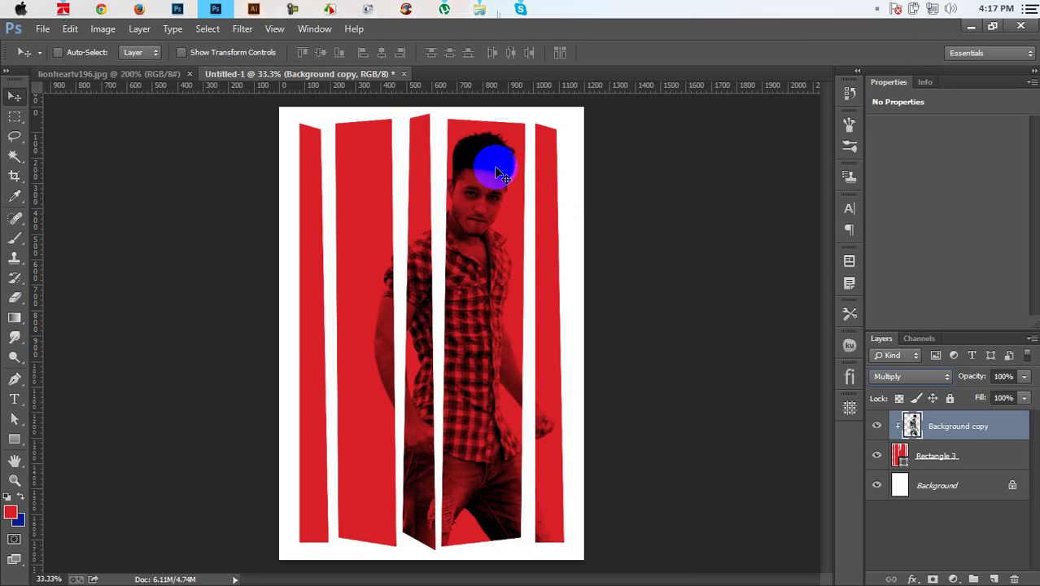
Brighten the man's photo with a Curves adjustment lifting midtones and highlights.
{"action": "key", "text": "ctrl+m"}
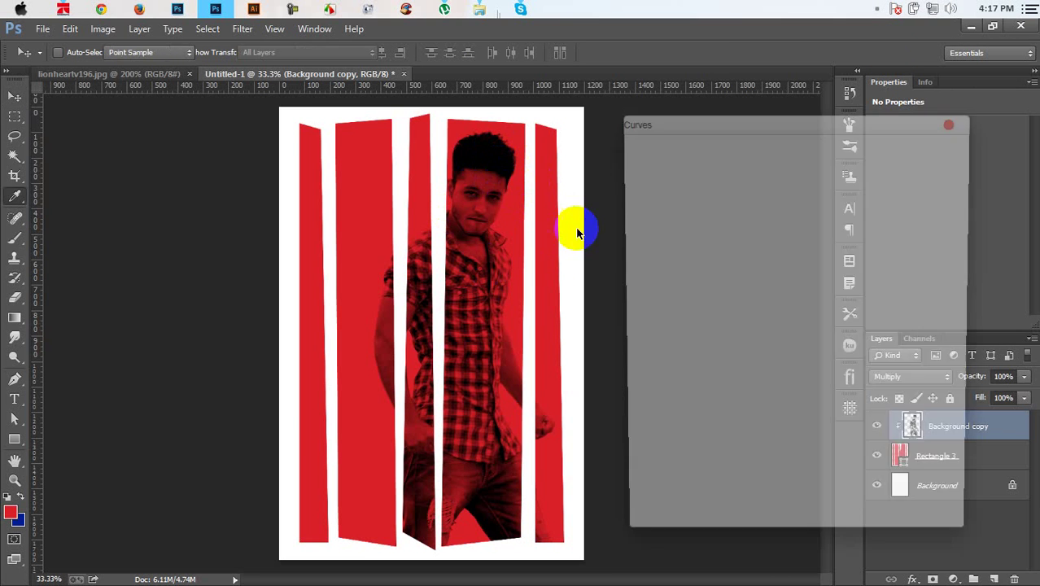
{"action": "left_click_drag", "start_coordinate": [766, 267], "coordinate": [757, 263]}
{"action": "left_click_drag", "start_coordinate": [753, 262], "coordinate": [757, 266]}
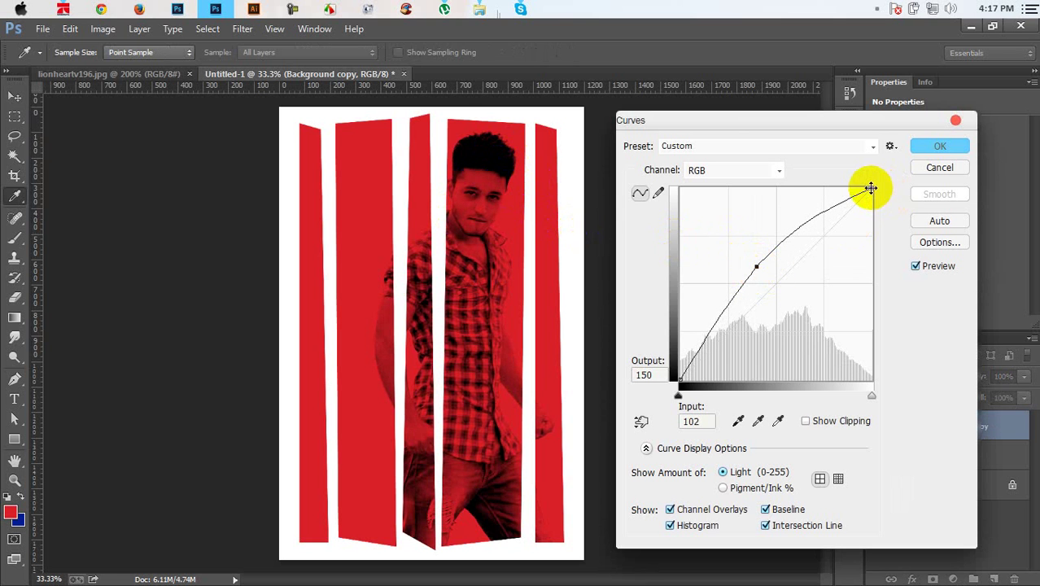
{"action": "left_click_drag", "start_coordinate": [871, 188], "coordinate": [831, 178]}
{"action": "left_click", "coordinate": [940, 147]}
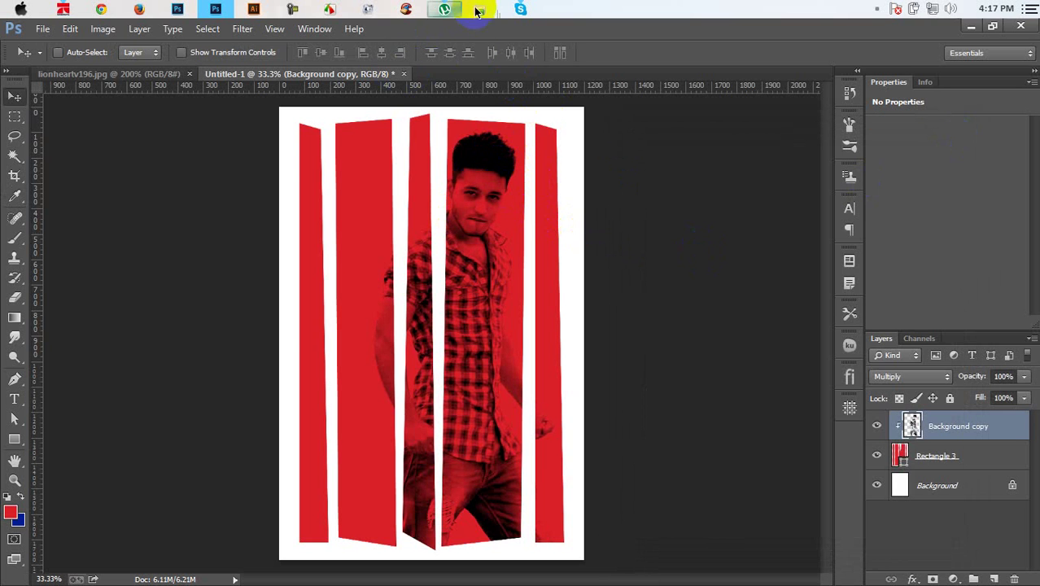
{"action": "mouse_move", "coordinate": [479, 9]}
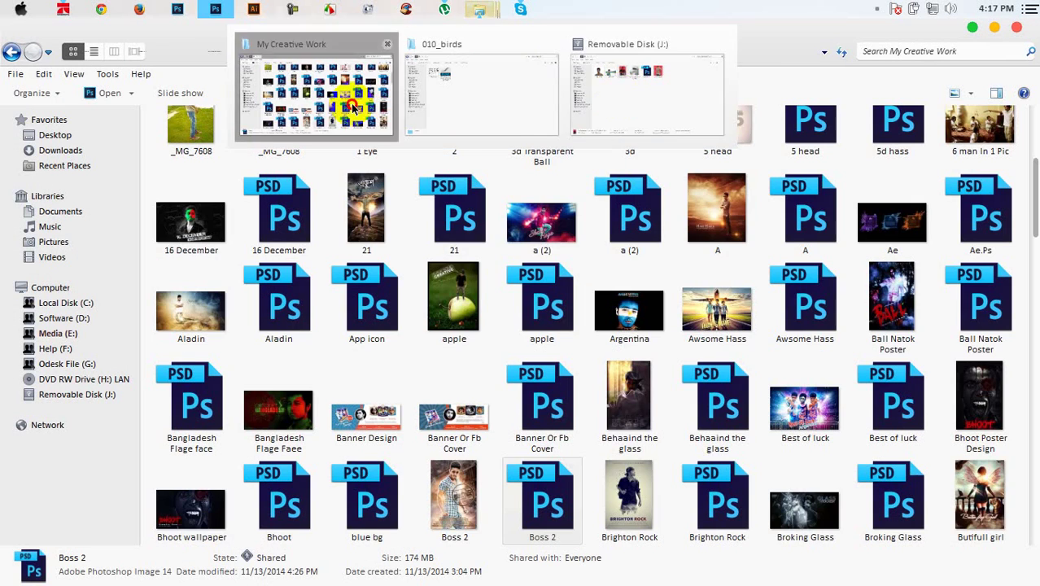
Open Fuck up.psd from the My Creative Work folder into Photoshop.
{"action": "left_click", "coordinate": [348, 103]}
{"action": "scroll", "coordinate": [455, 277], "scroll_direction": "down", "scroll_amount": 3}
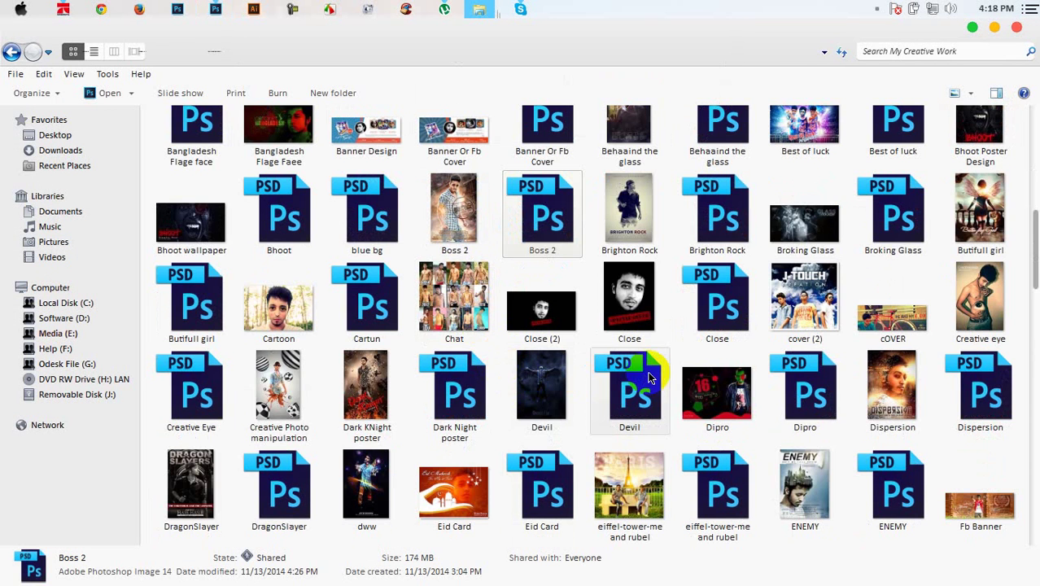
{"action": "scroll", "coordinate": [639, 370], "scroll_direction": "down", "scroll_amount": 3}
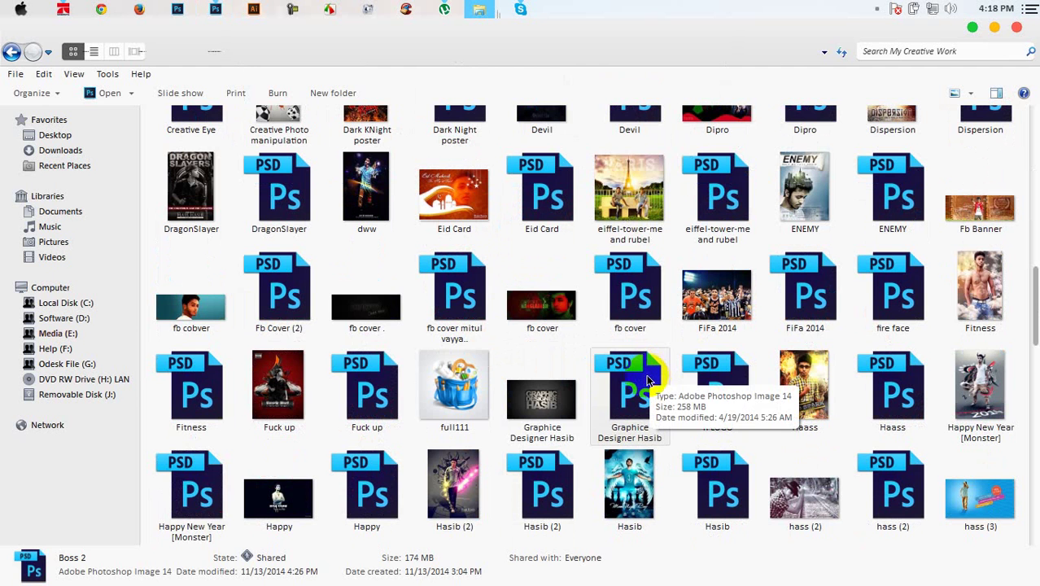
{"action": "double_click", "coordinate": [363, 397]}
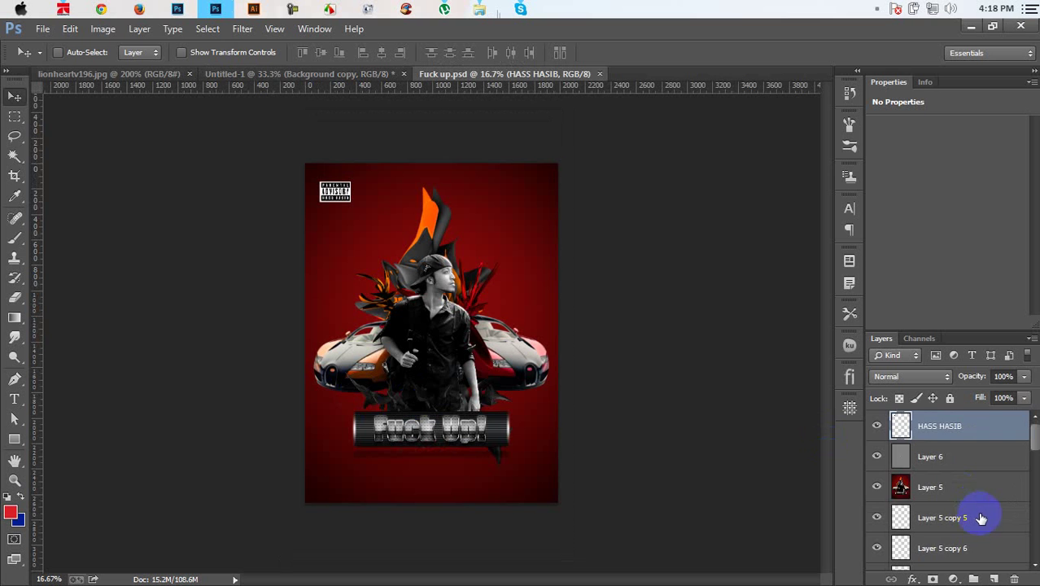
Drag the capped man's layer from Fuck up.psd into Untitled-1, placing it left and down.
{"action": "scroll", "coordinate": [980, 515], "scroll_direction": "down", "scroll_amount": 5}
{"action": "scroll", "coordinate": [956, 511], "scroll_direction": "down", "scroll_amount": 3}
{"action": "scroll", "coordinate": [956, 511], "scroll_direction": "down", "scroll_amount": 1}
{"action": "scroll", "coordinate": [944, 501], "scroll_direction": "down", "scroll_amount": 3}
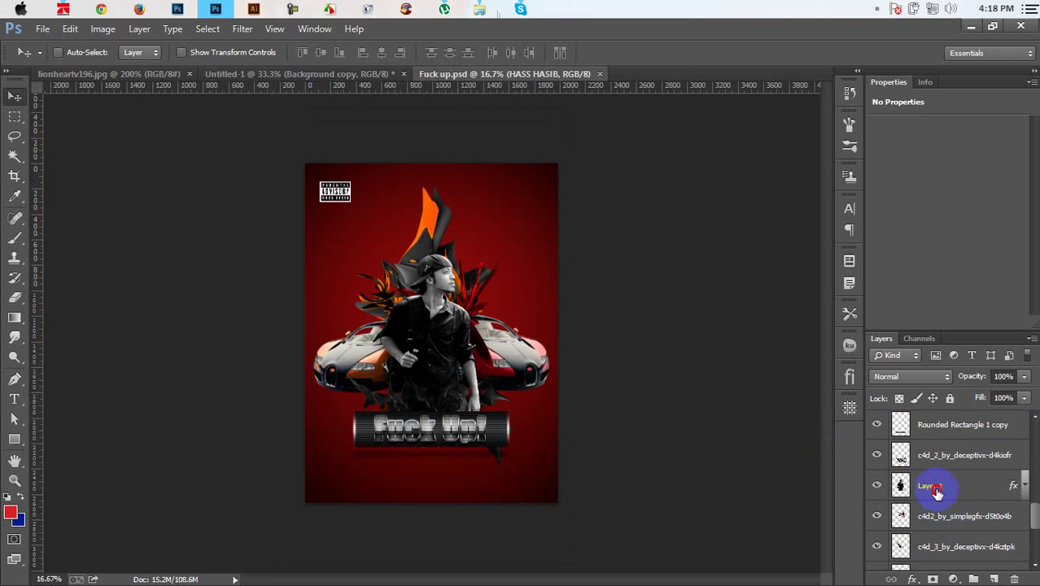
{"action": "left_click", "coordinate": [940, 487]}
{"action": "mouse_move", "coordinate": [373, 192]}
{"action": "left_mouse_down"}
{"action": "mouse_move", "coordinate": [316, 81]}
{"action": "mouse_move", "coordinate": [399, 260]}
{"action": "left_mouse_up"}
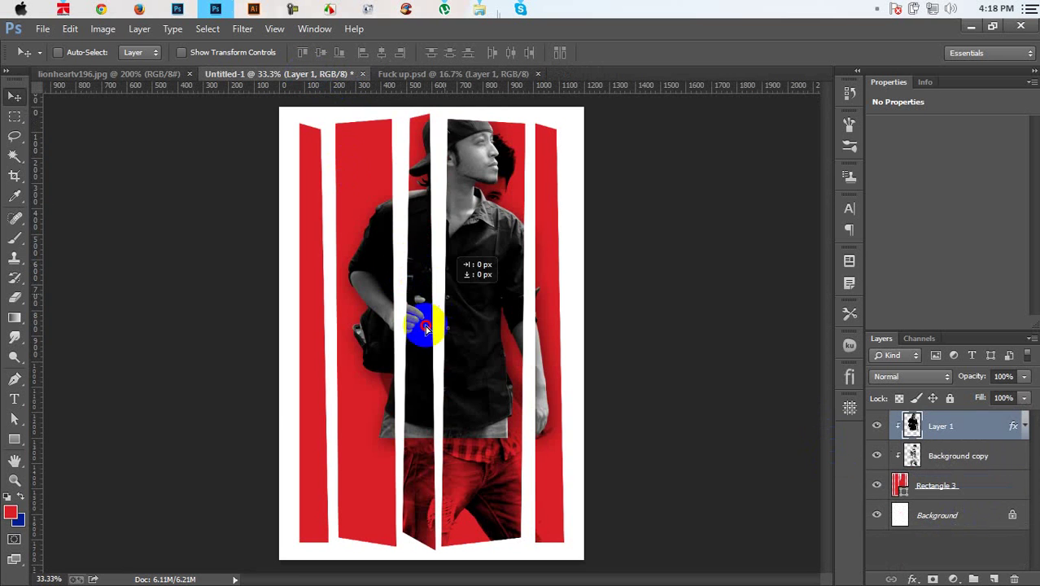
{"action": "left_click_drag", "start_coordinate": [425, 327], "coordinate": [327, 392]}
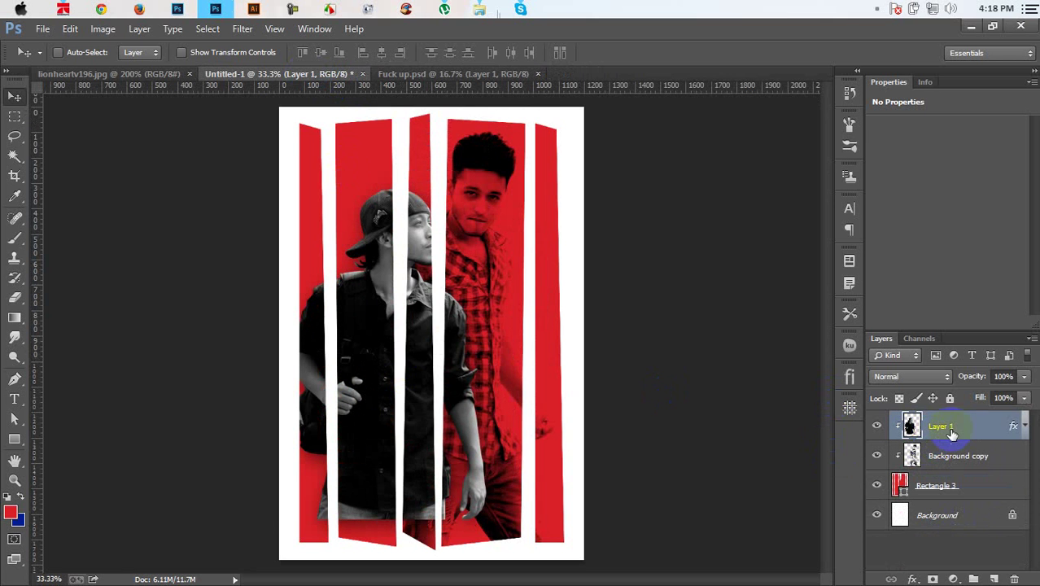
Flip the left man's photo horizontally and scale it to about 112%.
{"action": "key", "text": "ctrl+t"}
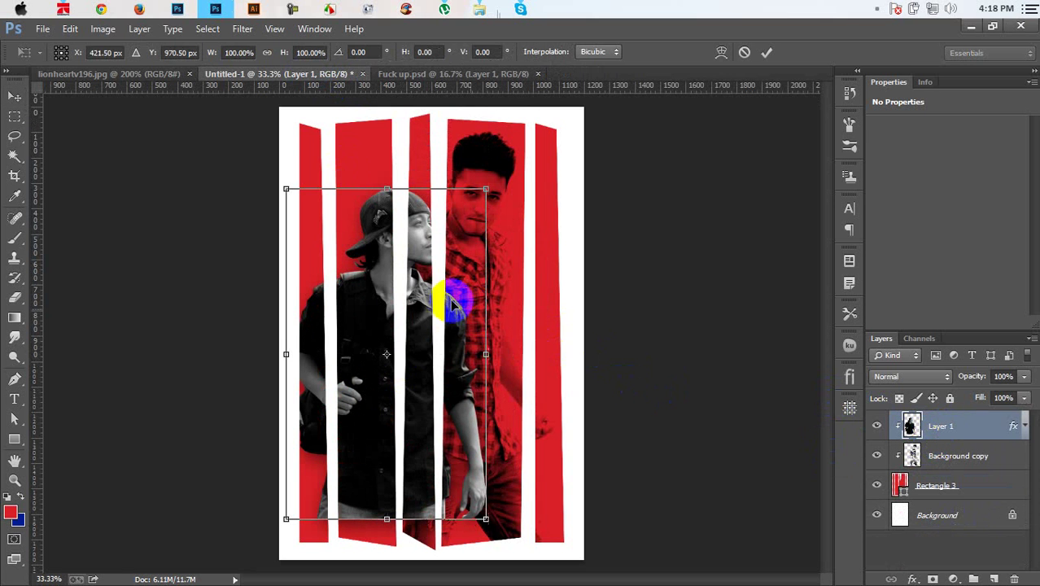
{"action": "right_click", "coordinate": [458, 297]}
{"action": "left_click", "coordinate": [538, 529]}
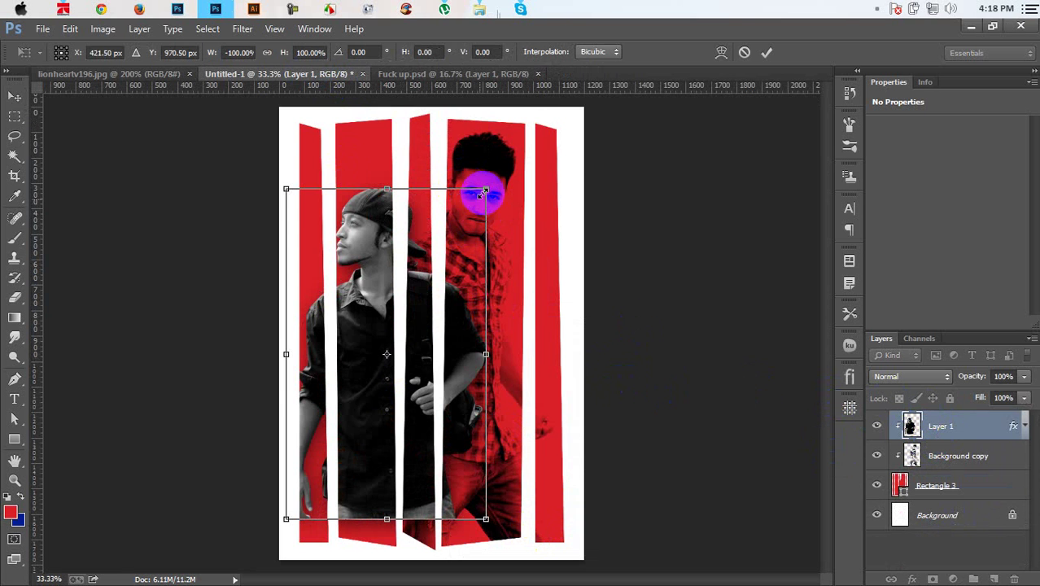
{"action": "mouse_move", "coordinate": [484, 188]}
{"action": "left_mouse_down"}
{"action": "mouse_move", "coordinate": [525, 161]}
{"action": "mouse_move", "coordinate": [487, 172]}
{"action": "left_mouse_up"}
{"action": "left_click", "coordinate": [670, 204]}
{"action": "mouse_move", "coordinate": [422, 264]}
{"action": "left_mouse_down"}
{"action": "mouse_move", "coordinate": [418, 274]}
{"action": "mouse_move", "coordinate": [440, 268]}
{"action": "mouse_move", "coordinate": [431, 258]}
{"action": "left_mouse_up"}
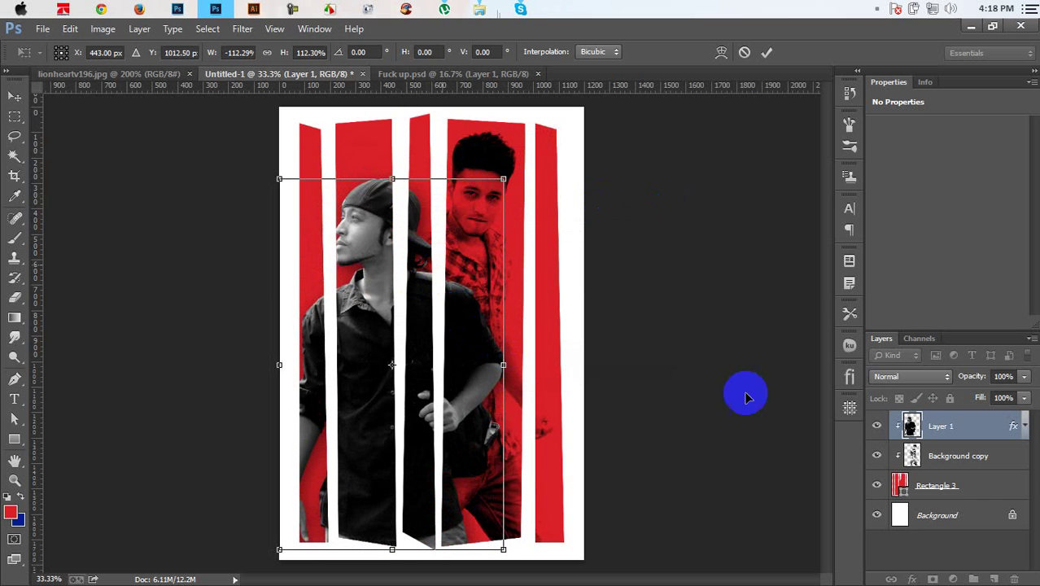
{"action": "left_click", "coordinate": [768, 53]}
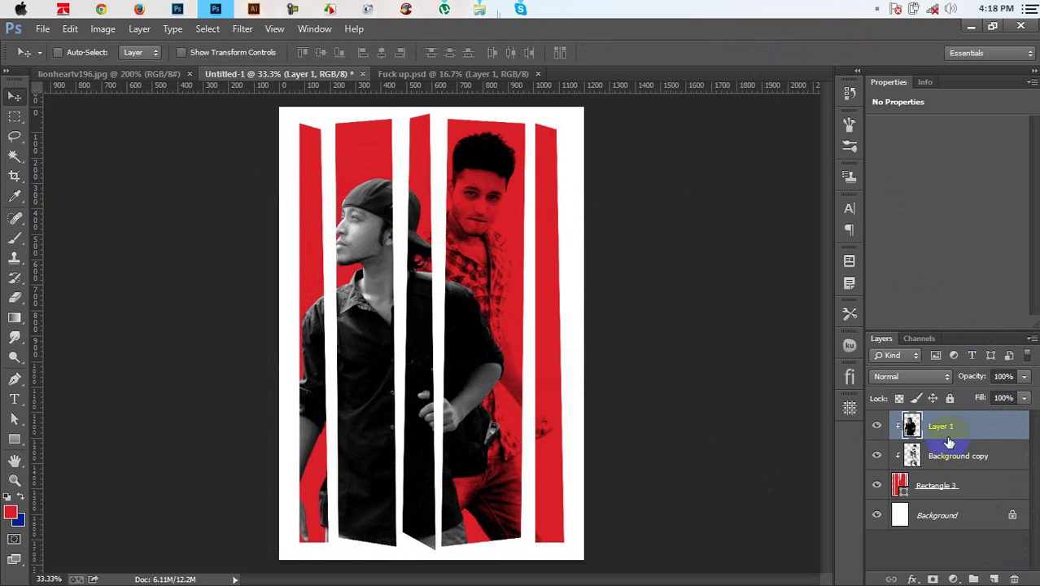
Move Layer 1 below Background copy and set its blend mode to Multiply.
{"action": "left_click_drag", "start_coordinate": [946, 437], "coordinate": [943, 466]}
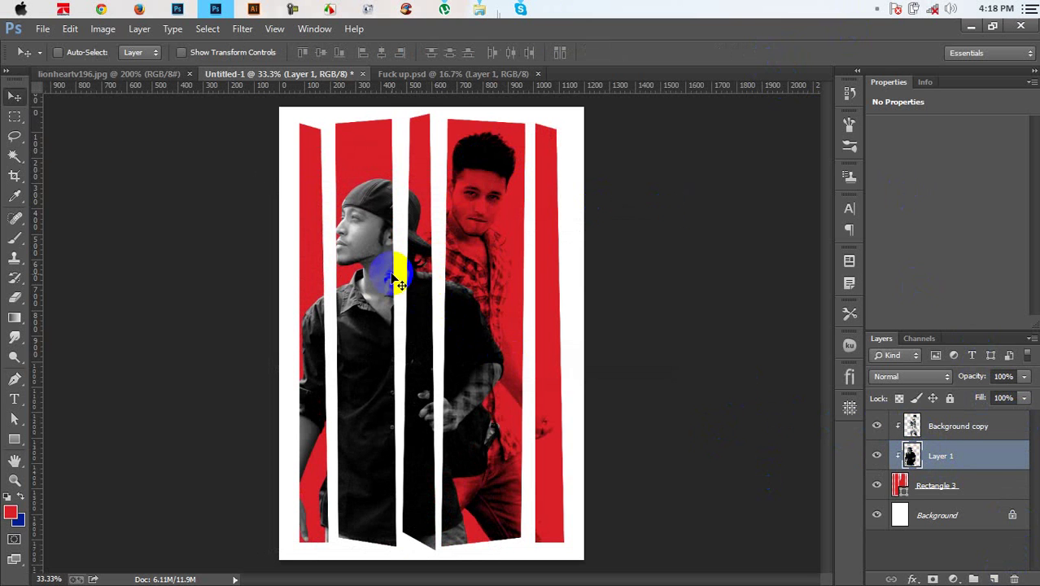
{"action": "left_click", "coordinate": [886, 378]}
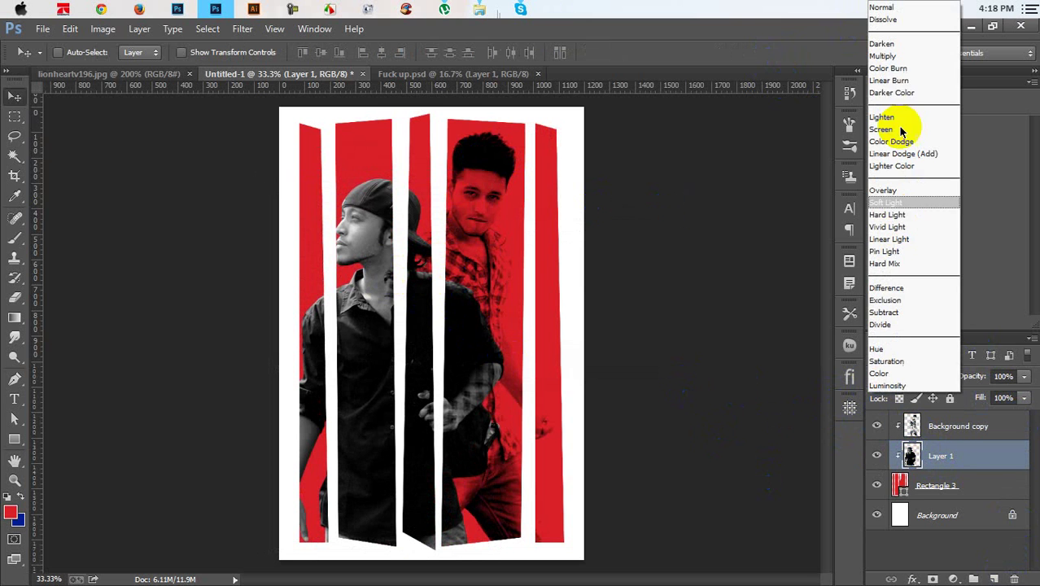
{"action": "left_click", "coordinate": [892, 53]}
{"action": "mouse_move", "coordinate": [531, 339]}
{"action": "left_mouse_down"}
{"action": "mouse_move", "coordinate": [460, 348]}
{"action": "mouse_move", "coordinate": [476, 372]}
{"action": "mouse_move", "coordinate": [460, 360]}
{"action": "left_mouse_up"}
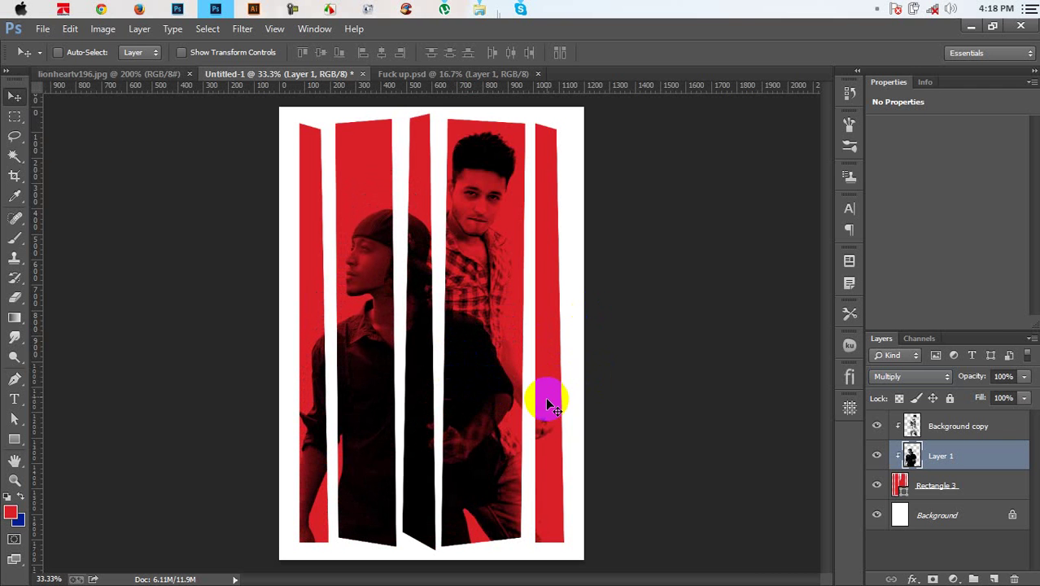
Brighten Layer 1 with a Curves adjustment lifting midtones and highlights.
{"action": "key", "text": "ctrl+m"}
{"action": "left_click_drag", "start_coordinate": [766, 291], "coordinate": [751, 271]}
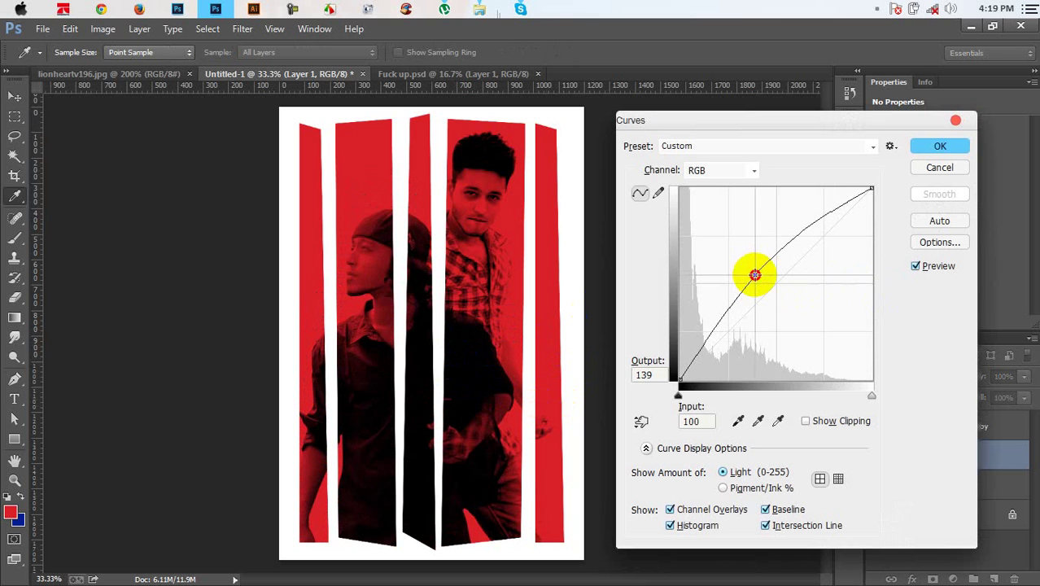
{"action": "left_click_drag", "start_coordinate": [866, 185], "coordinate": [822, 167]}
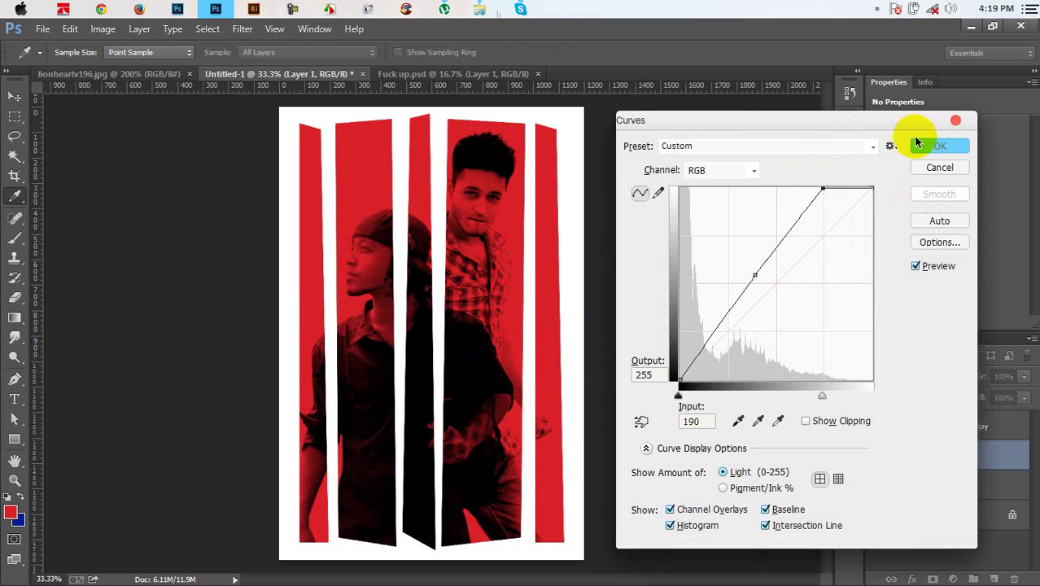
{"action": "left_click", "coordinate": [926, 148]}
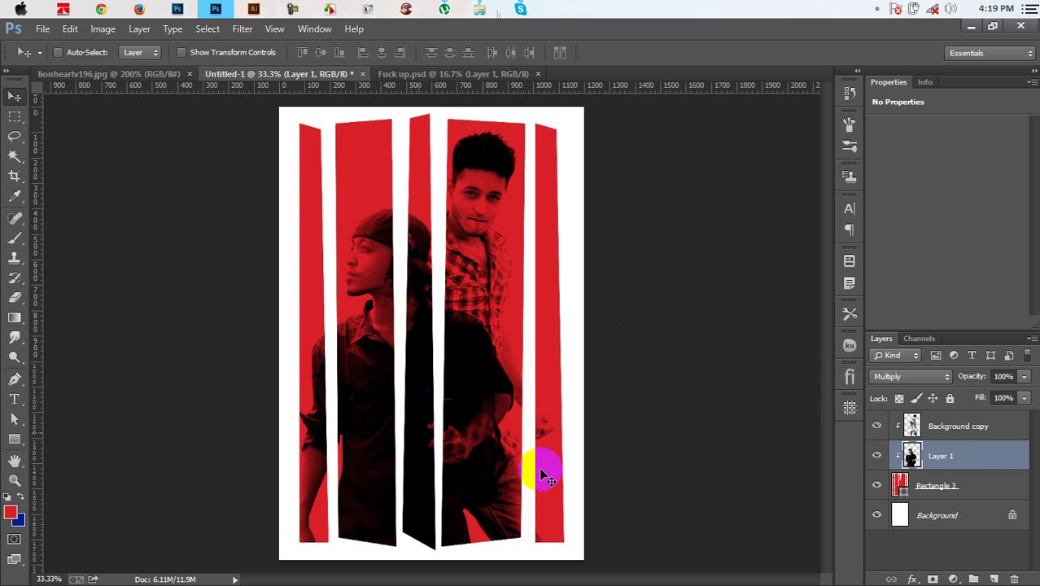
{"action": "left_click", "coordinate": [911, 426], "text": "ctrl"}
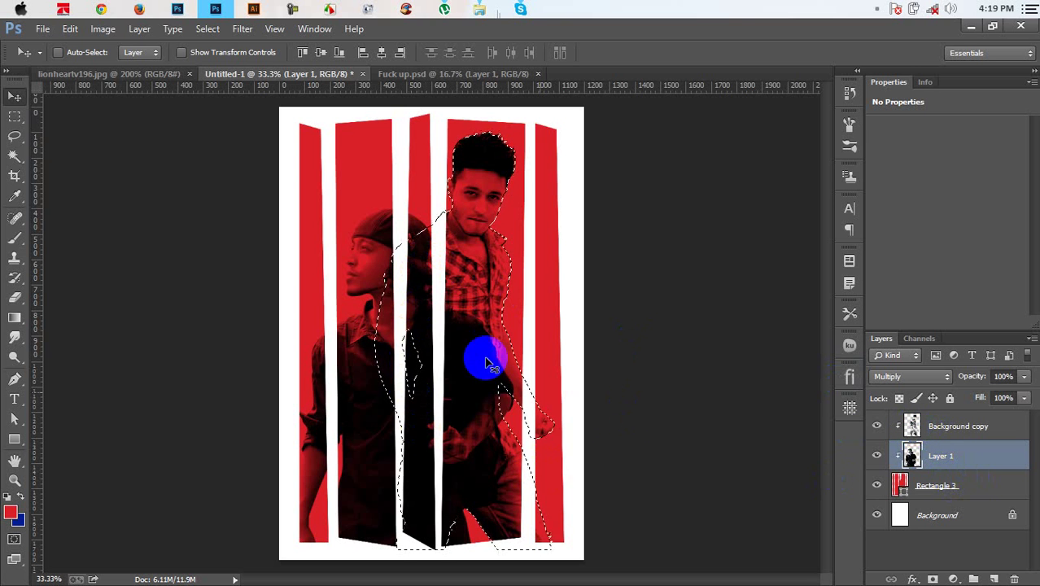
{"action": "left_click", "coordinate": [14, 298]}
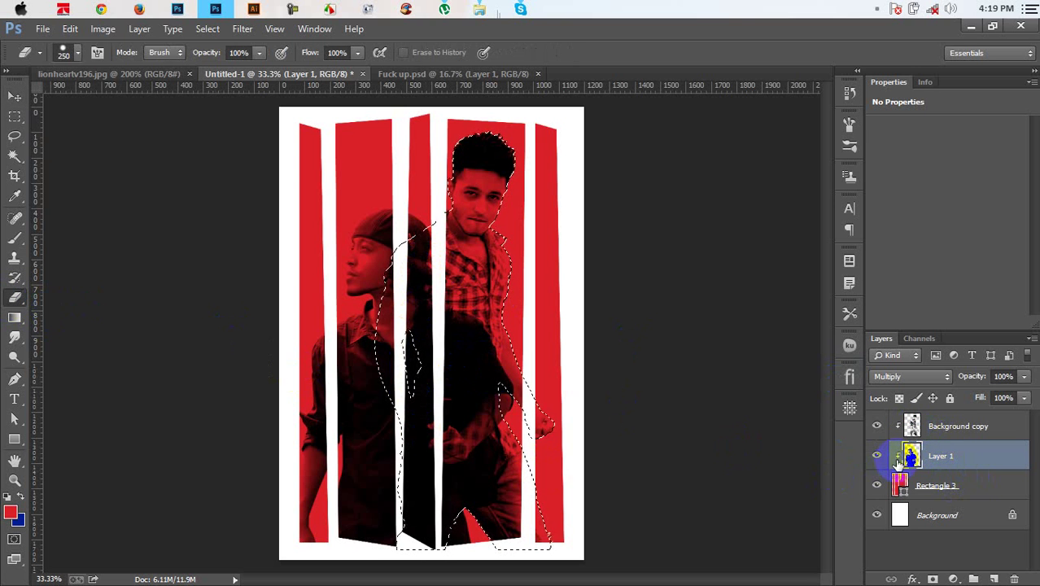
{"action": "left_click_drag", "start_coordinate": [514, 360], "coordinate": [529, 381]}
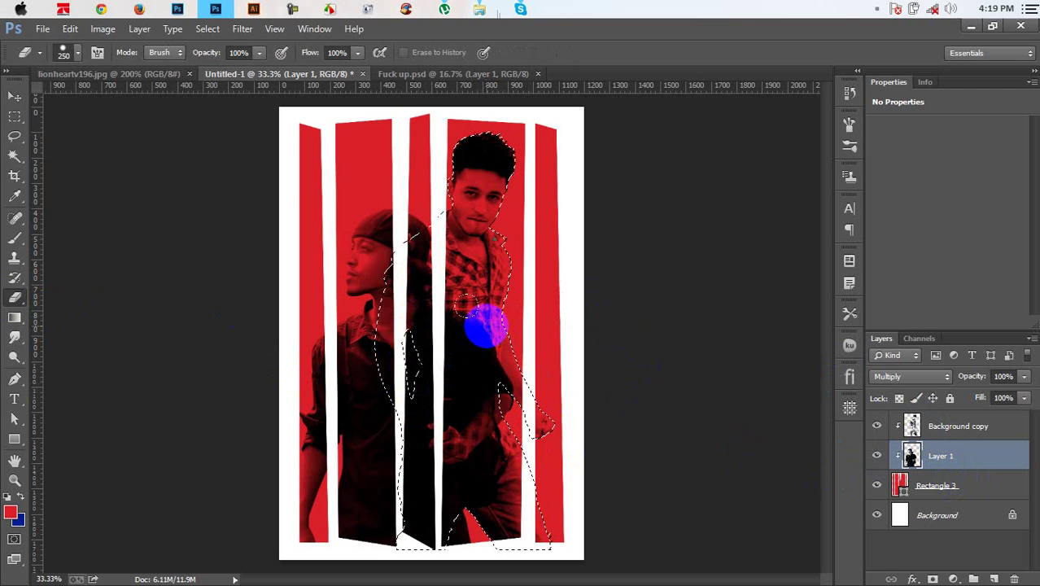
{"action": "right_click", "coordinate": [482, 326]}
{"action": "left_click", "coordinate": [610, 347]}
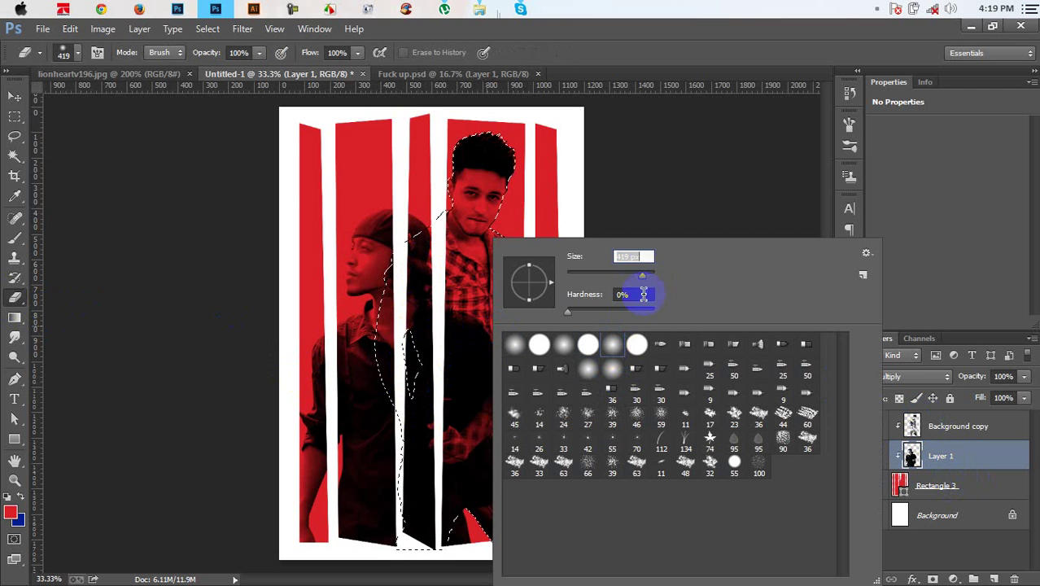
{"action": "left_click", "coordinate": [620, 74]}
{"action": "mouse_move", "coordinate": [525, 321]}
{"action": "left_mouse_down"}
{"action": "mouse_move", "coordinate": [438, 272]}
{"action": "mouse_move", "coordinate": [430, 291]}
{"action": "mouse_move", "coordinate": [476, 414]}
{"action": "mouse_move", "coordinate": [504, 404]}
{"action": "mouse_move", "coordinate": [506, 516]}
{"action": "mouse_move", "coordinate": [481, 506]}
{"action": "mouse_move", "coordinate": [465, 460]}
{"action": "mouse_move", "coordinate": [477, 466]}
{"action": "mouse_move", "coordinate": [430, 371]}
{"action": "mouse_move", "coordinate": [434, 354]}
{"action": "mouse_move", "coordinate": [470, 332]}
{"action": "mouse_move", "coordinate": [490, 386]}
{"action": "mouse_move", "coordinate": [418, 353]}
{"action": "mouse_move", "coordinate": [515, 443]}
{"action": "mouse_move", "coordinate": [453, 545]}
{"action": "mouse_move", "coordinate": [429, 348]}
{"action": "mouse_move", "coordinate": [418, 495]}
{"action": "mouse_move", "coordinate": [390, 306]}
{"action": "mouse_move", "coordinate": [465, 221]}
{"action": "left_mouse_up"}
{"action": "key", "text": "ctrl+d"}
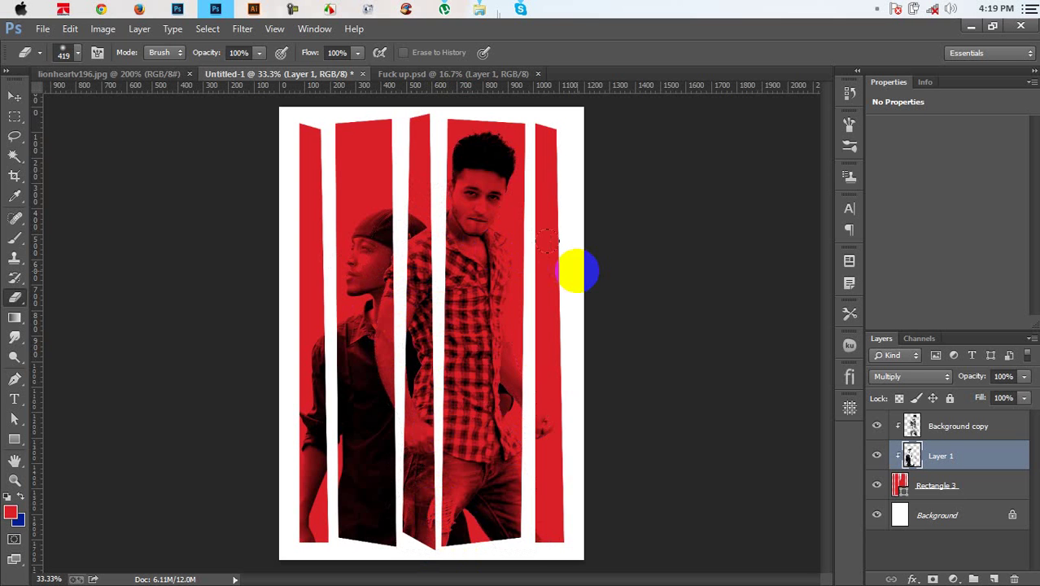
{"action": "left_click", "coordinate": [547, 241]}
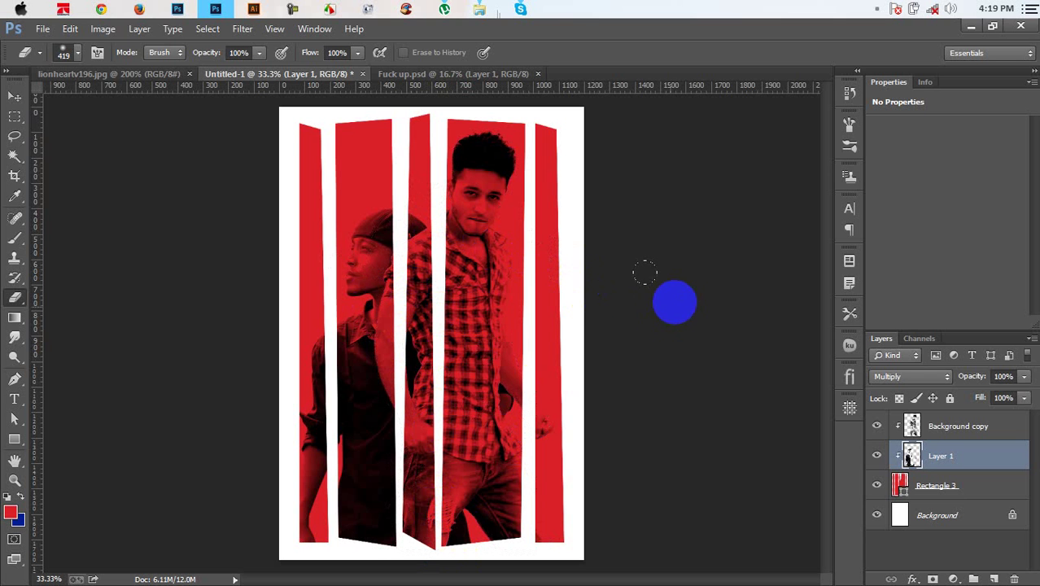
{"action": "key", "text": "ctrl+alt+z"}
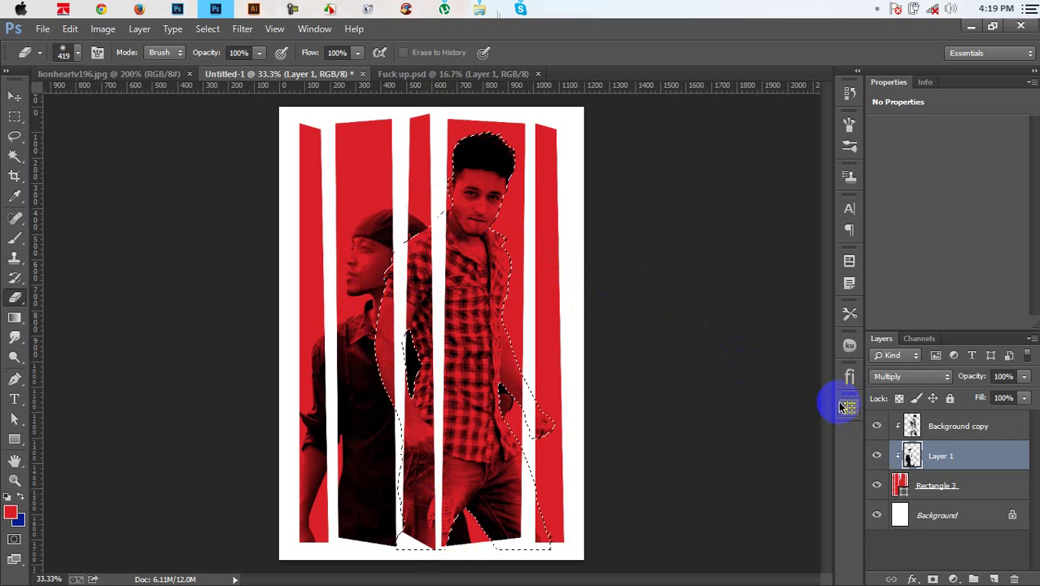
{"action": "key", "text": "ctrl+alt+z"}
{"action": "key", "text": "ctrl+d"}
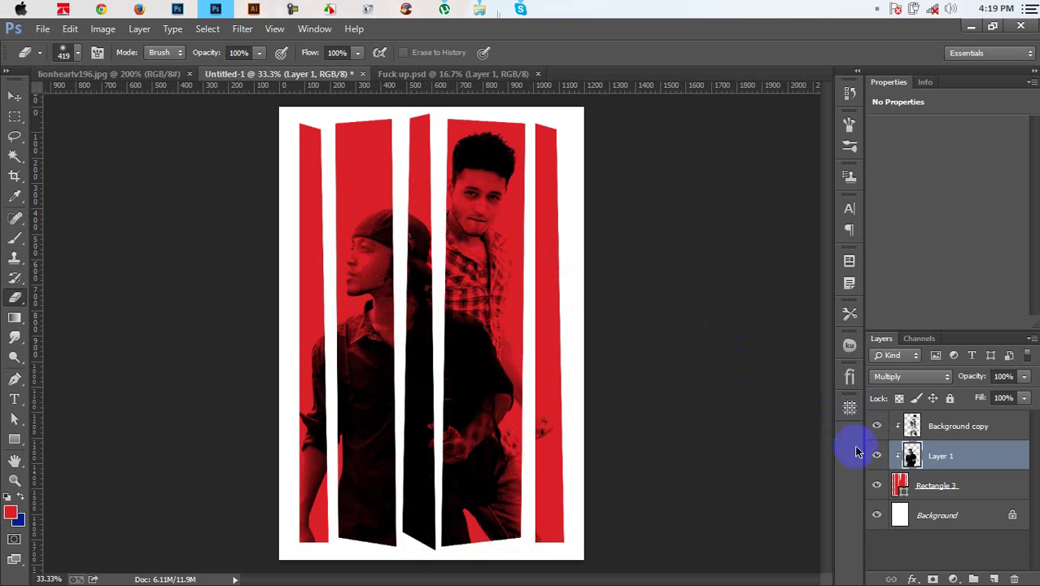
Switch Background copy's blend mode to Normal and then back to Multiply.
{"action": "left_click", "coordinate": [932, 425]}
{"action": "left_click", "coordinate": [923, 377]}
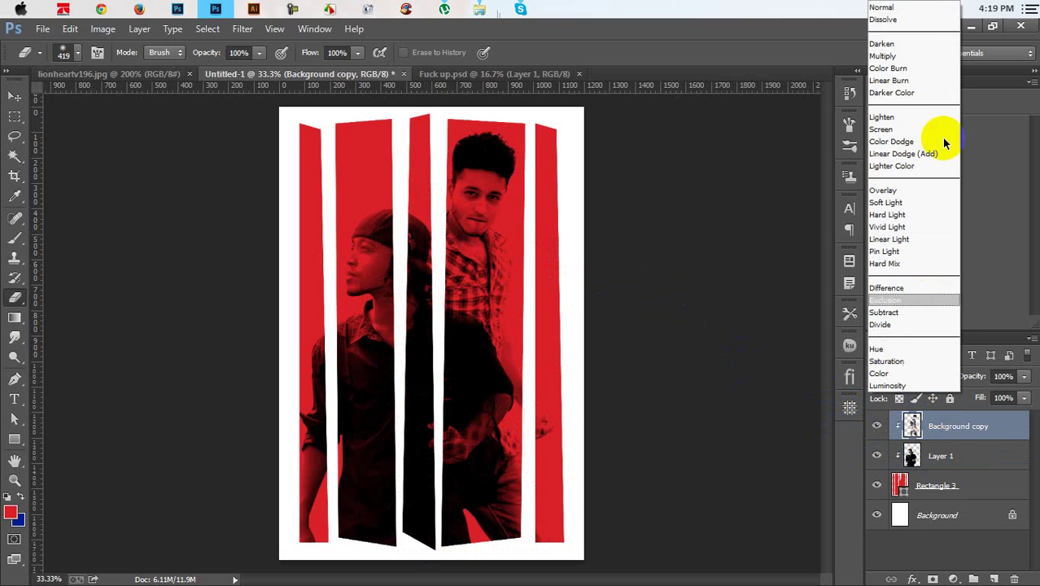
{"action": "left_click", "coordinate": [916, 15]}
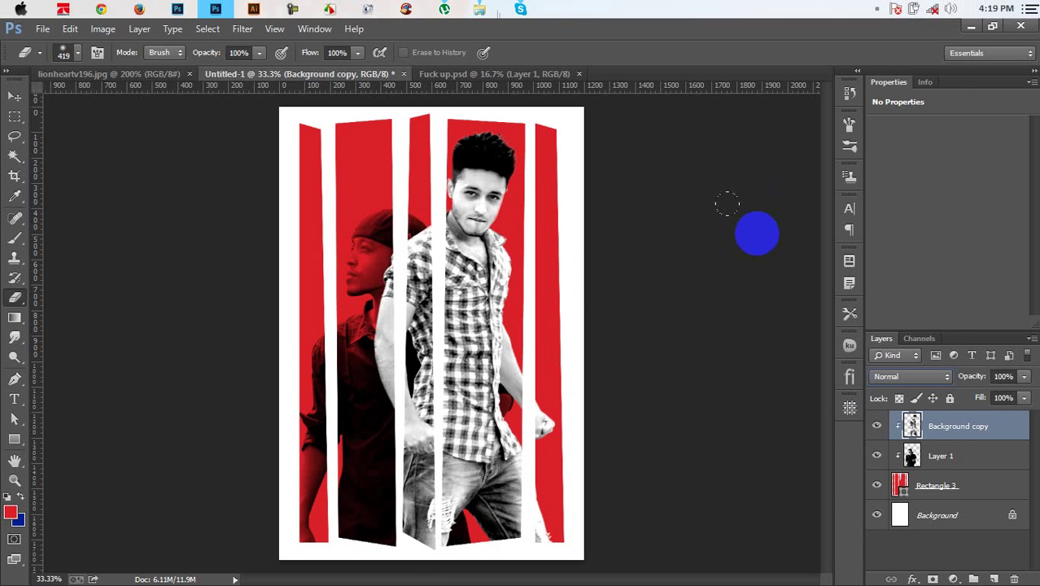
{"action": "left_click", "coordinate": [912, 376]}
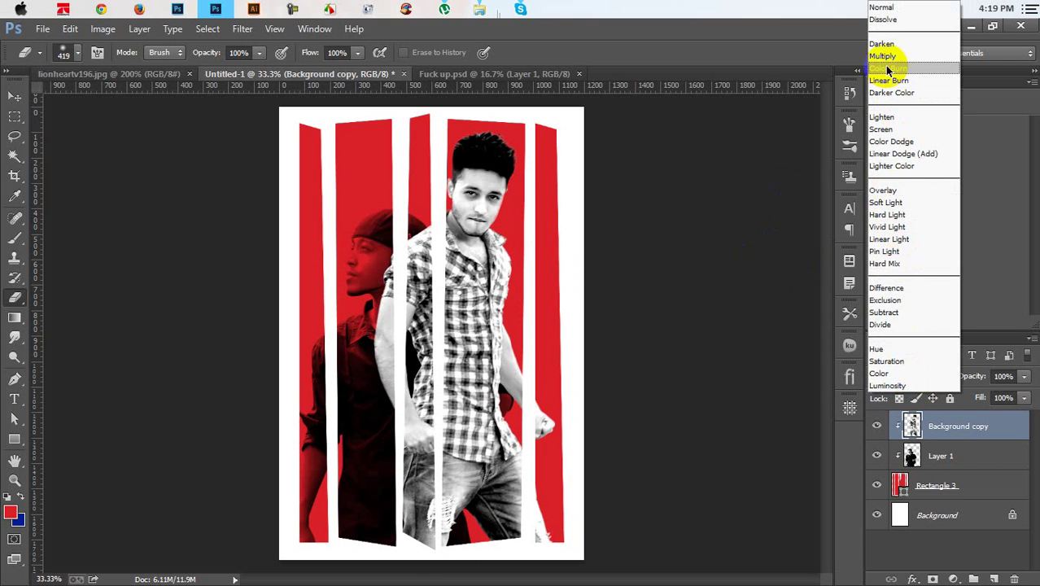
{"action": "left_click", "coordinate": [883, 55]}
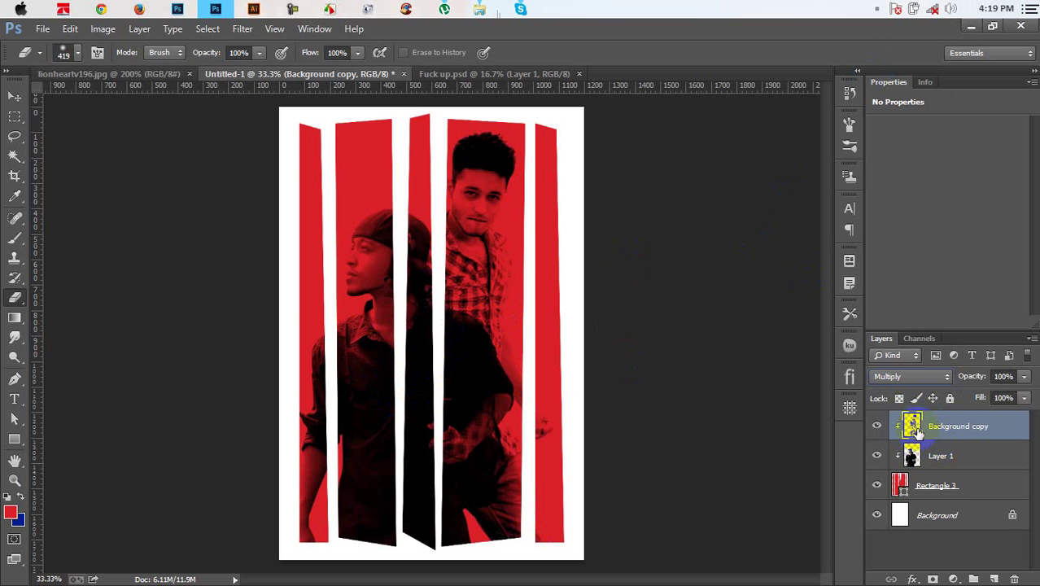
{"action": "left_click_drag", "start_coordinate": [464, 371], "coordinate": [379, 337]}
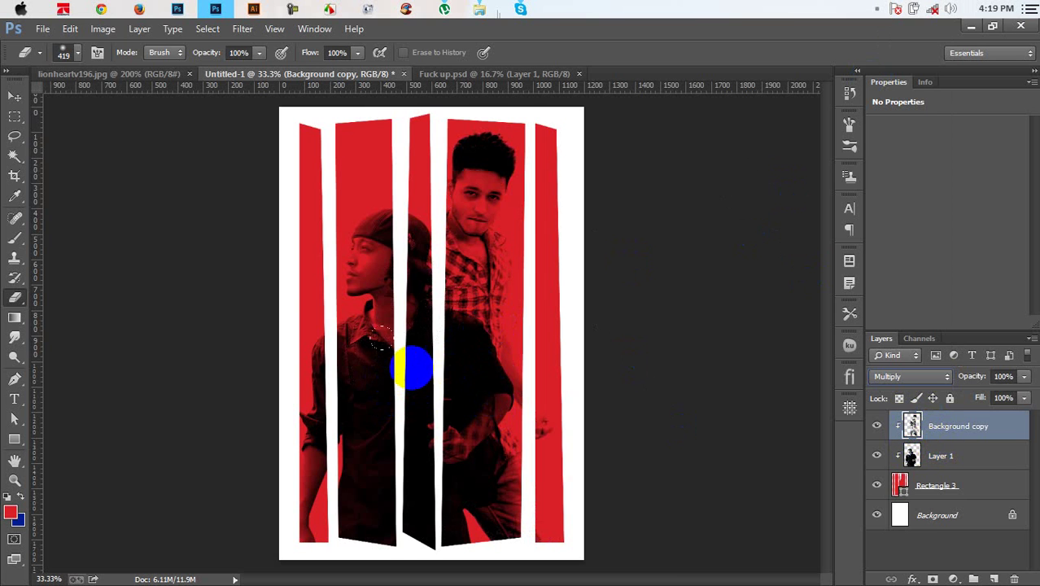
{"action": "left_click", "coordinate": [908, 415]}
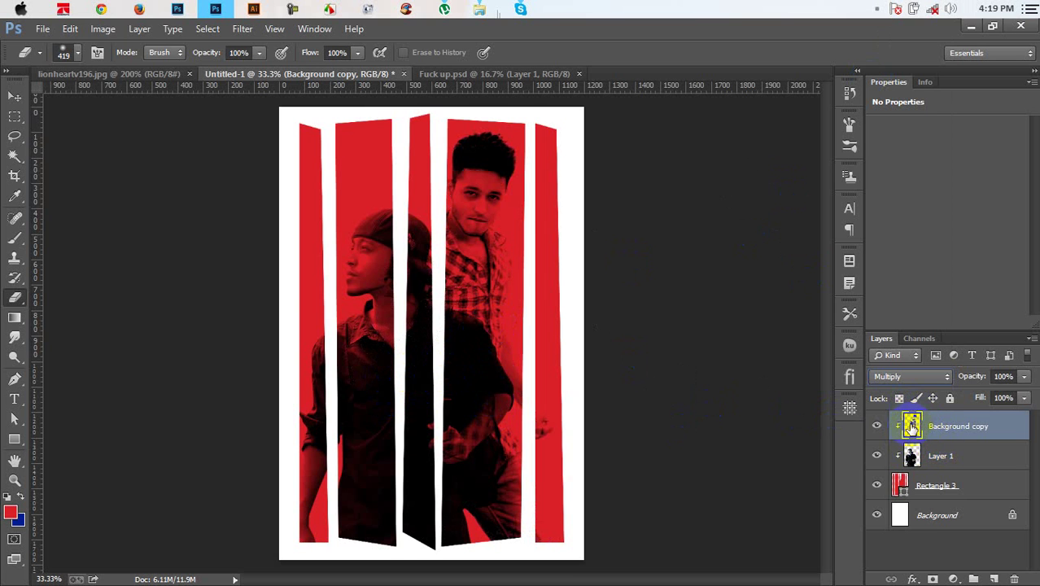
Load the right man's outline as a selection and try erasing the overlap on Layer 1.
{"action": "left_click", "coordinate": [911, 426], "text": "ctrl"}
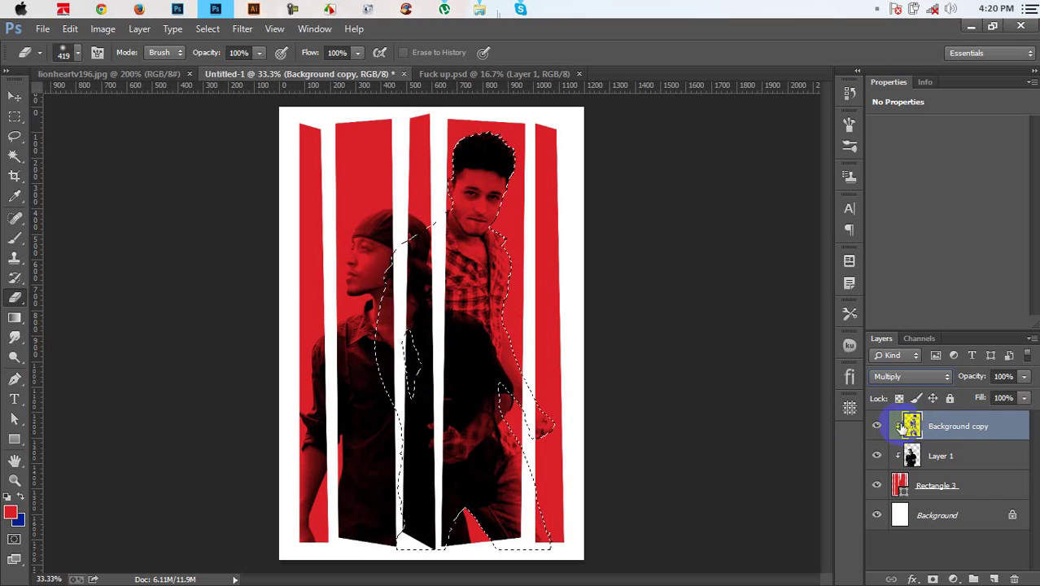
{"action": "left_click_drag", "start_coordinate": [486, 399], "coordinate": [525, 350]}
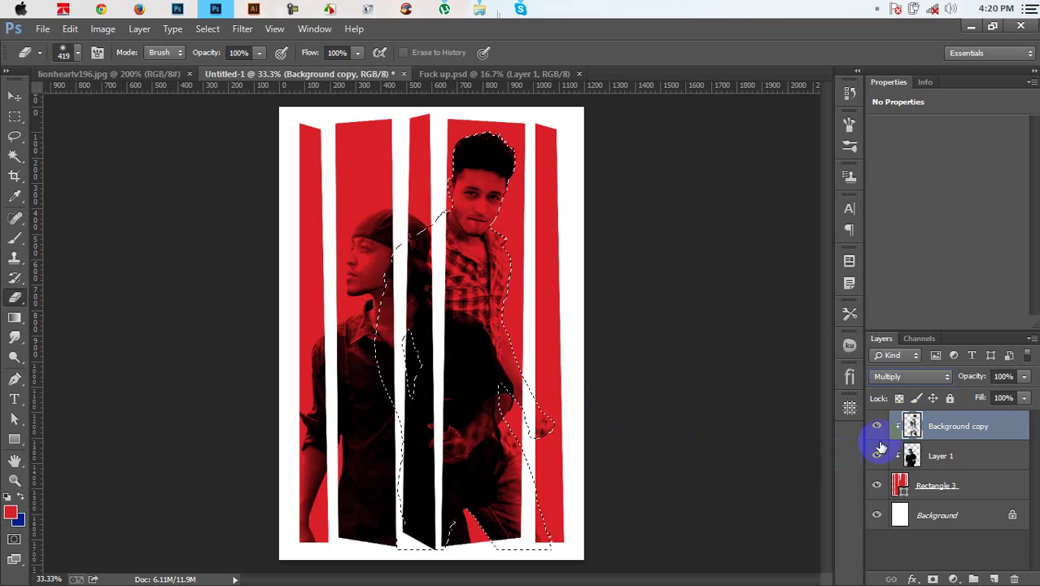
{"action": "left_click", "coordinate": [525, 411]}
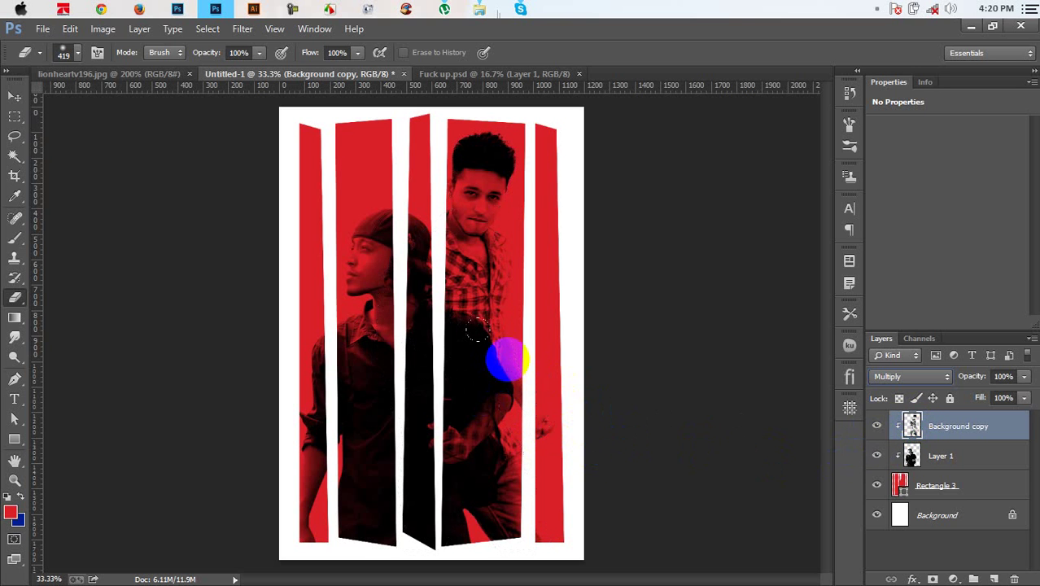
{"action": "left_click", "coordinate": [911, 456]}
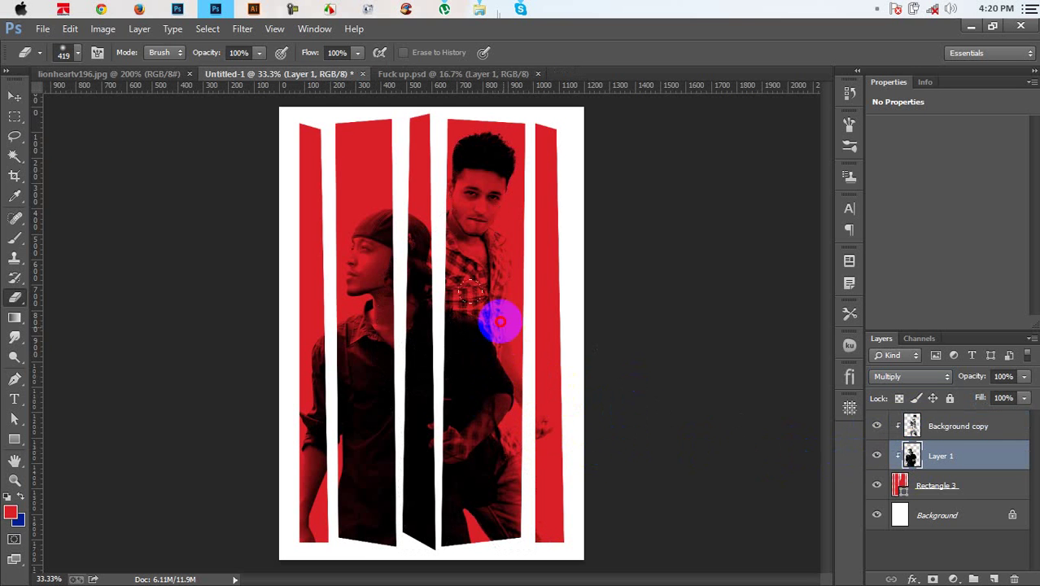
{"action": "mouse_move", "coordinate": [489, 317]}
{"action": "left_mouse_down"}
{"action": "mouse_move", "coordinate": [436, 327]}
{"action": "mouse_move", "coordinate": [439, 292]}
{"action": "left_mouse_up"}
{"action": "key", "text": "ctrl+z"}
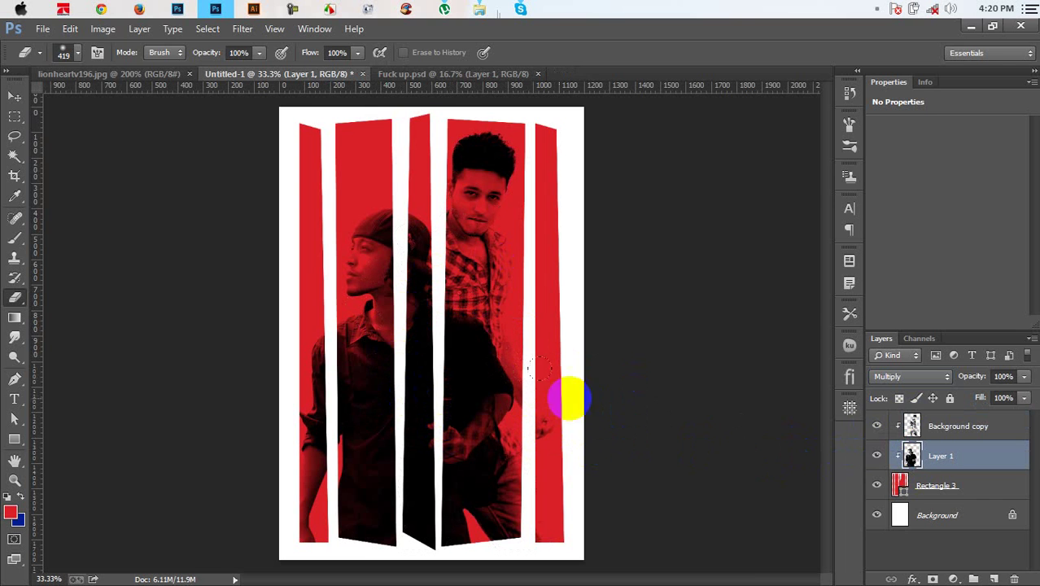
Delete Layer 1's pixels inside the right man's outline, then deselect.
{"action": "left_click", "coordinate": [875, 516]}
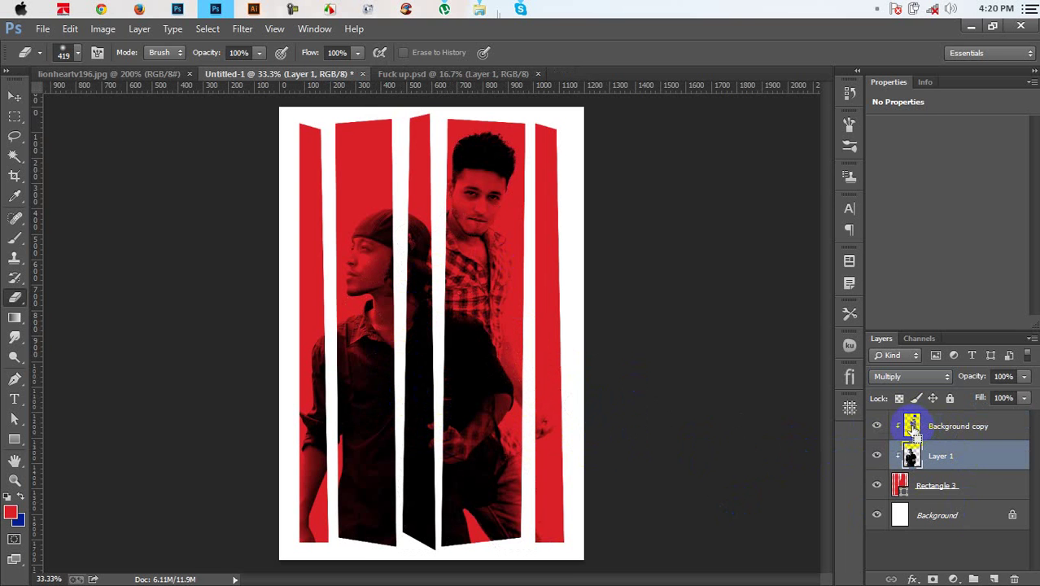
{"action": "left_click", "coordinate": [911, 425], "text": "ctrl"}
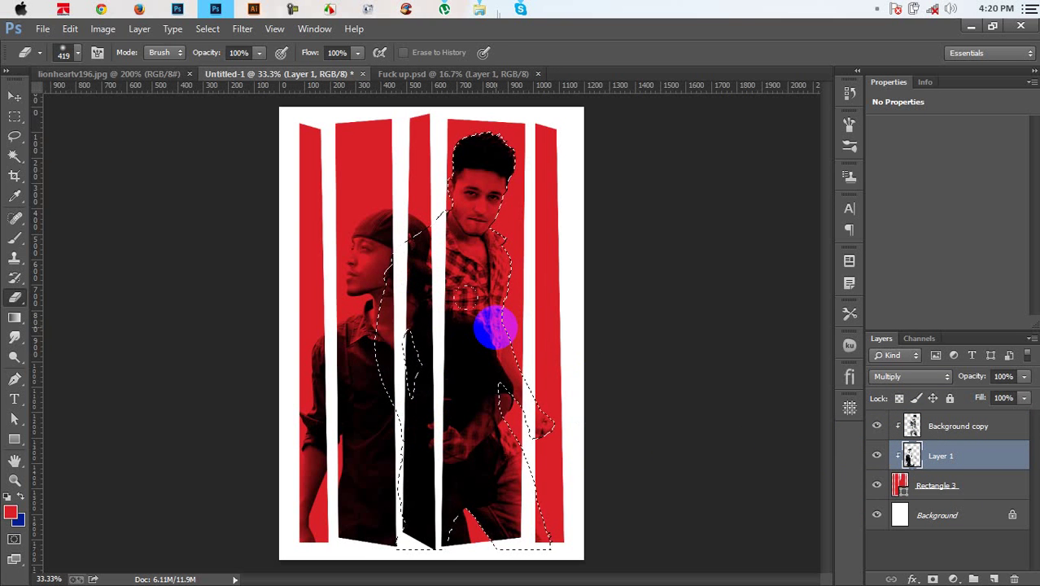
{"action": "key", "text": "Delete"}
{"action": "key", "text": "ctrl+d"}
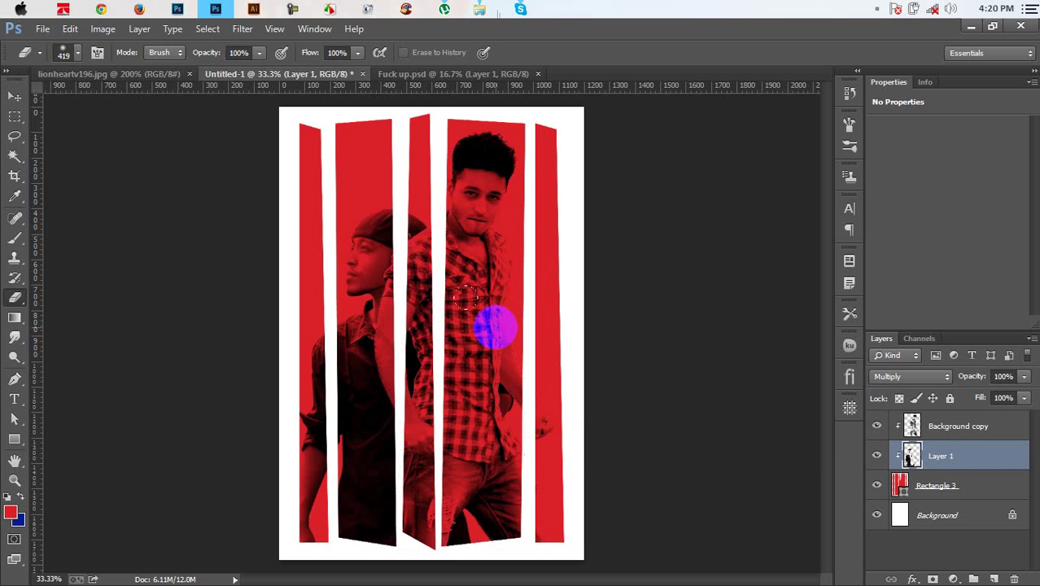
{"action": "left_click", "coordinate": [17, 99]}
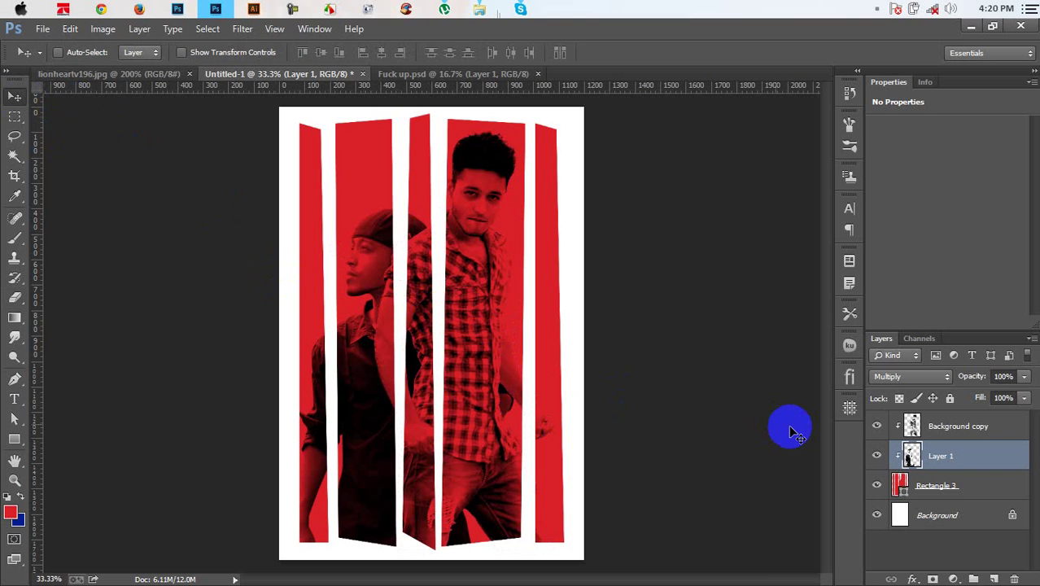
Widen the middle red stripe by dragging its top corner anchors with Direct Selection.
{"action": "left_click", "coordinate": [925, 487]}
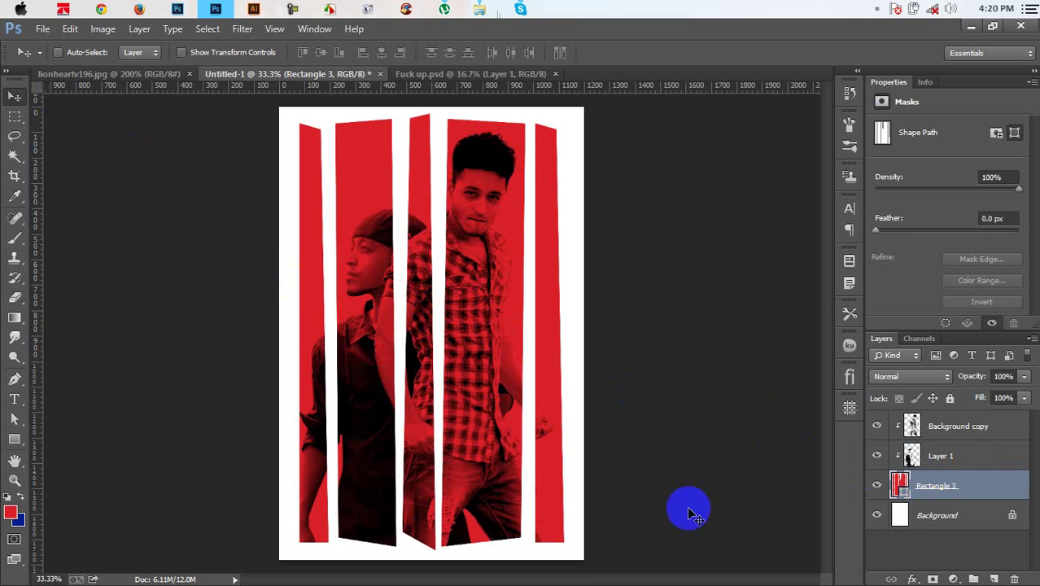
{"action": "left_click", "coordinate": [14, 379]}
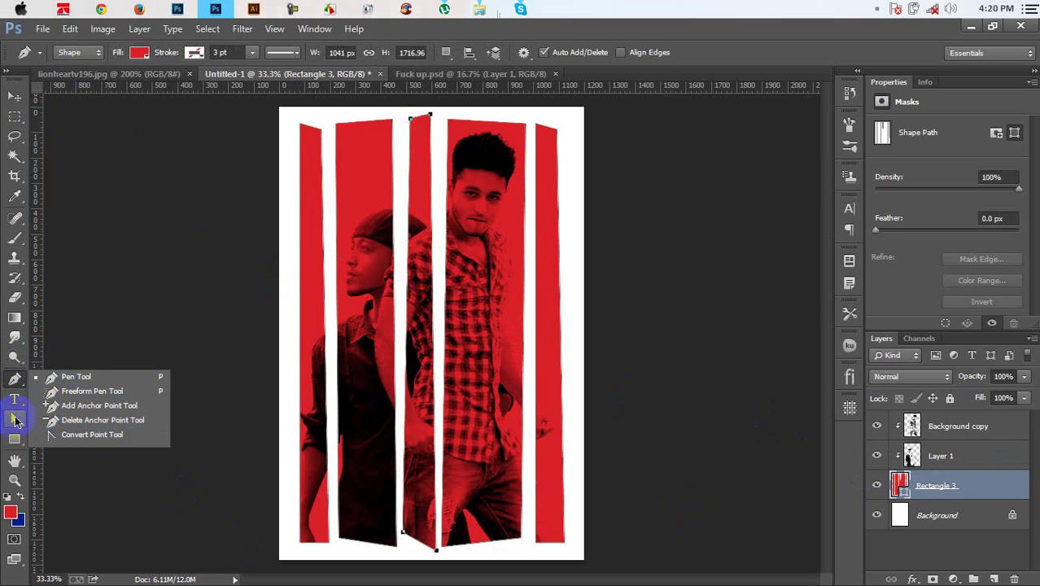
{"action": "left_click", "coordinate": [15, 419]}
{"action": "left_click", "coordinate": [49, 430]}
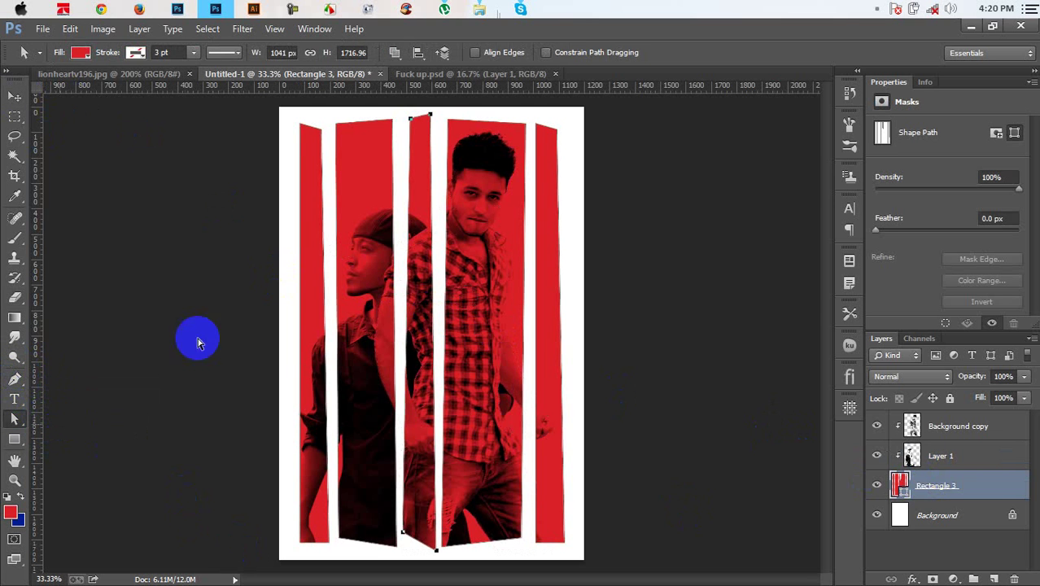
{"action": "left_click", "coordinate": [438, 124]}
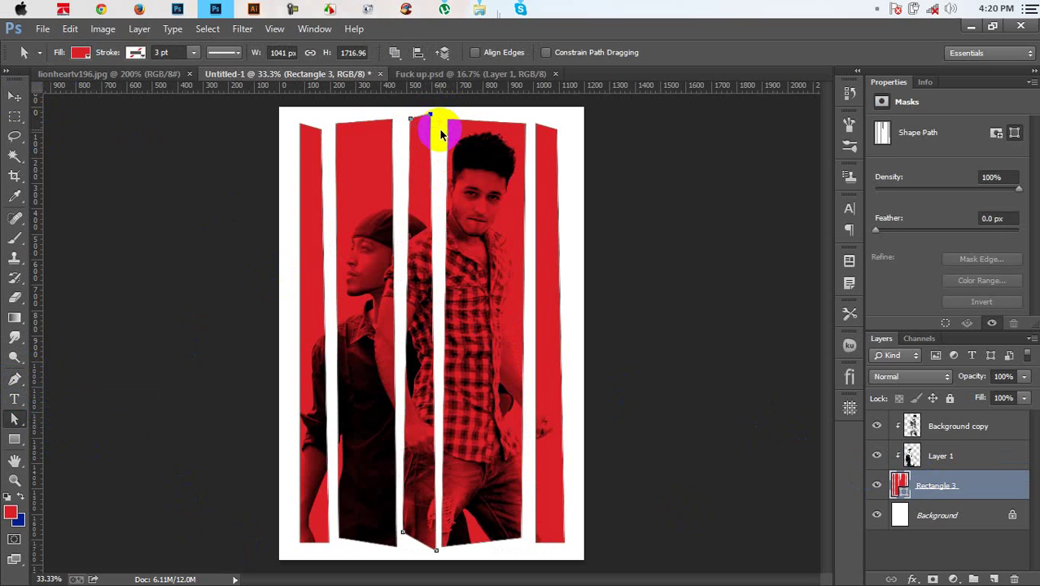
{"action": "left_click_drag", "start_coordinate": [443, 138], "coordinate": [453, 148]}
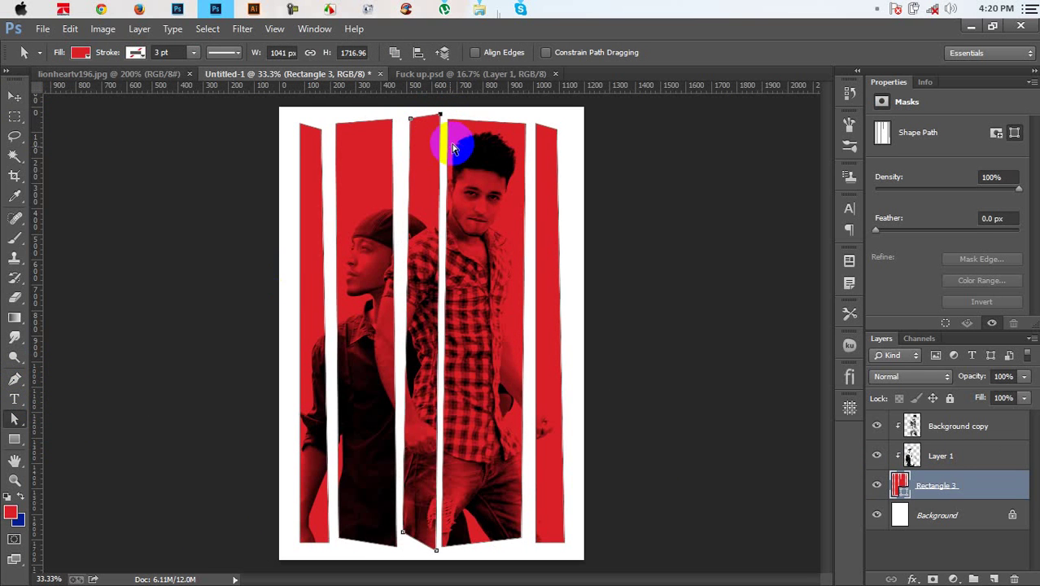
{"action": "left_click", "coordinate": [409, 123]}
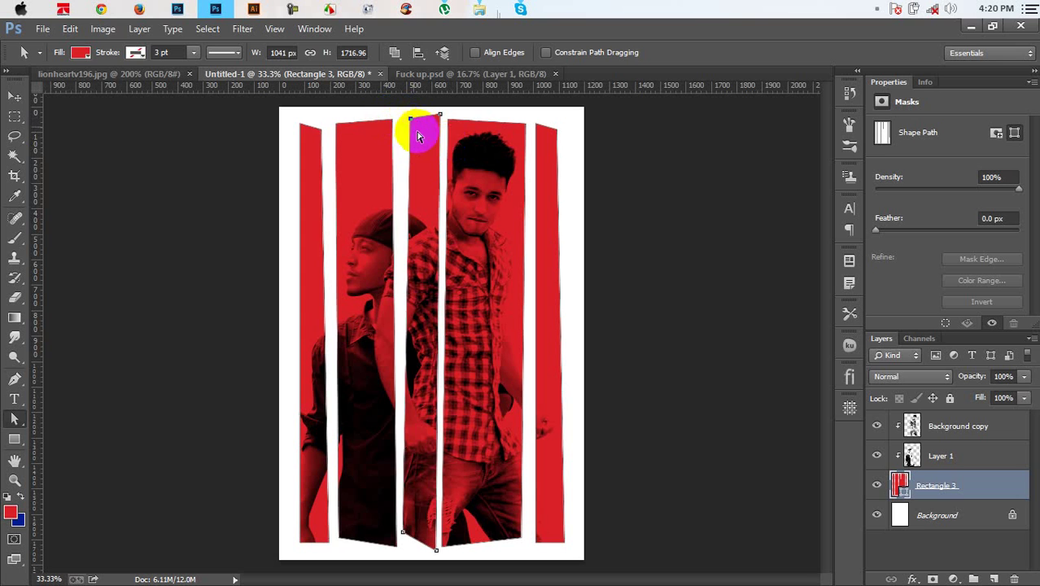
{"action": "left_click_drag", "start_coordinate": [418, 137], "coordinate": [434, 148]}
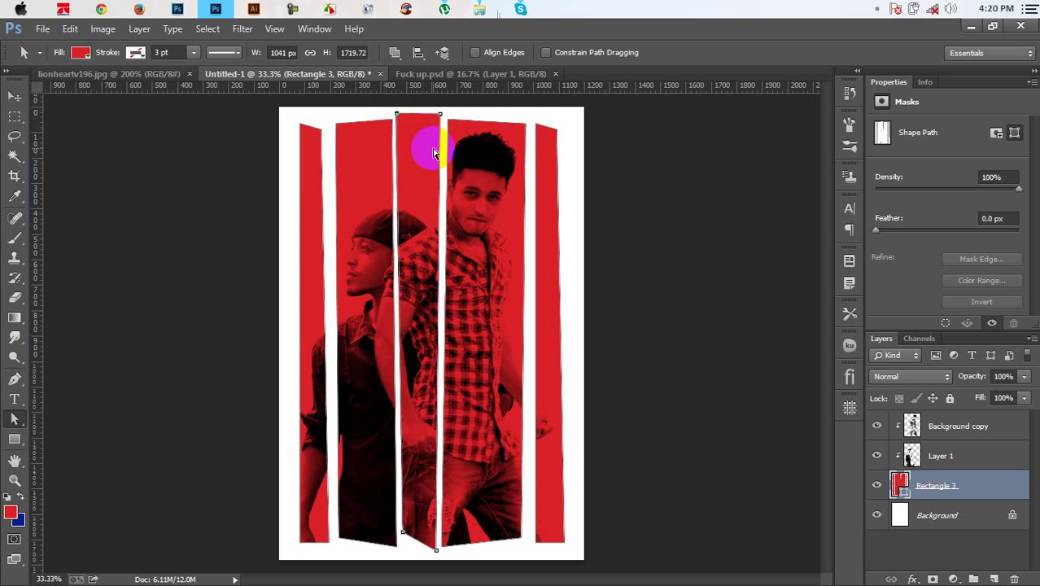
Nudge the second stripe's left edge and first stripe's bottom-left corner leftward.
{"action": "left_click", "coordinate": [335, 126]}
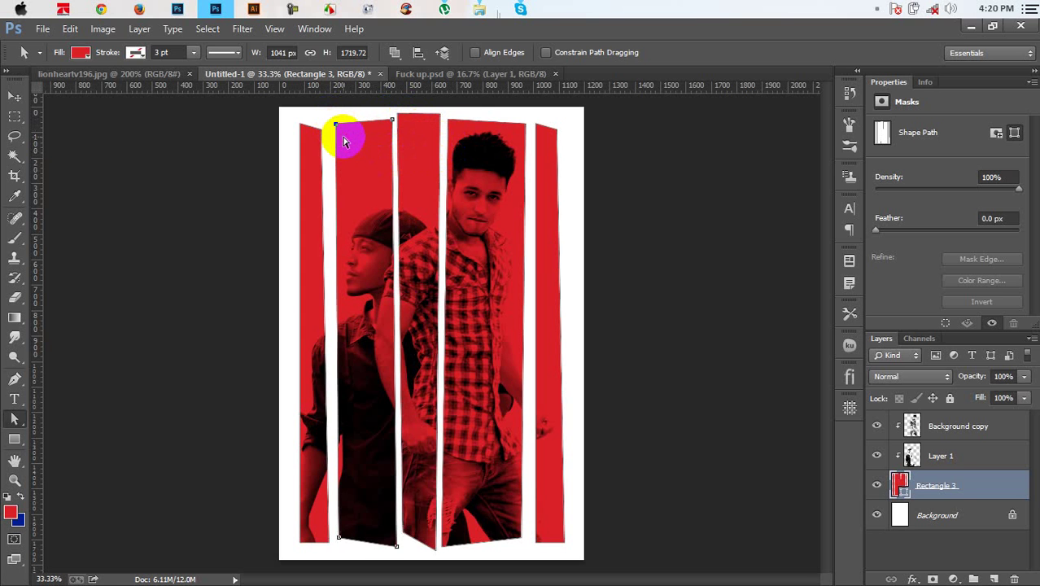
{"action": "key", "text": "Left"}
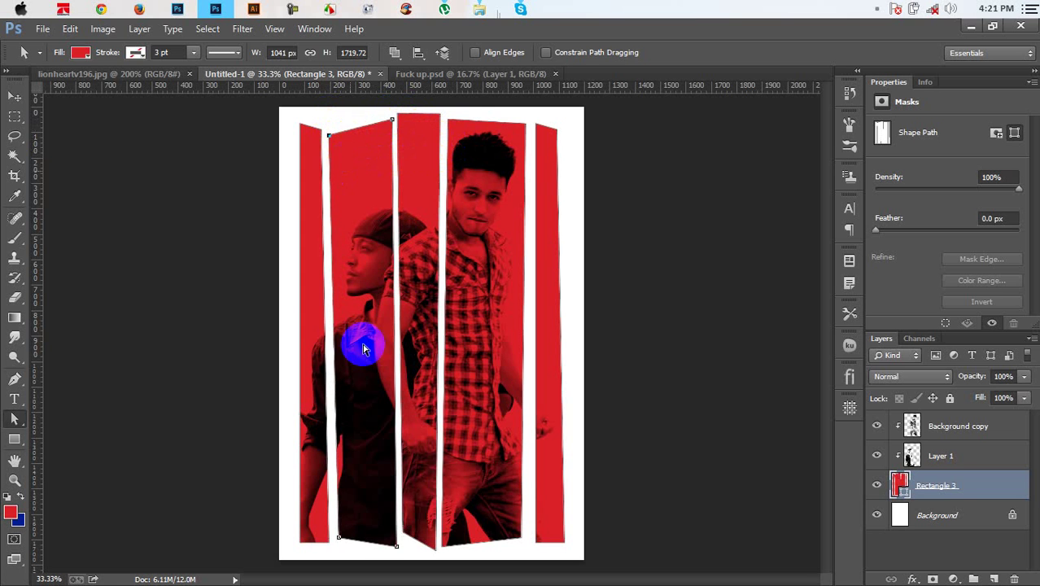
{"action": "left_click", "coordinate": [291, 536]}
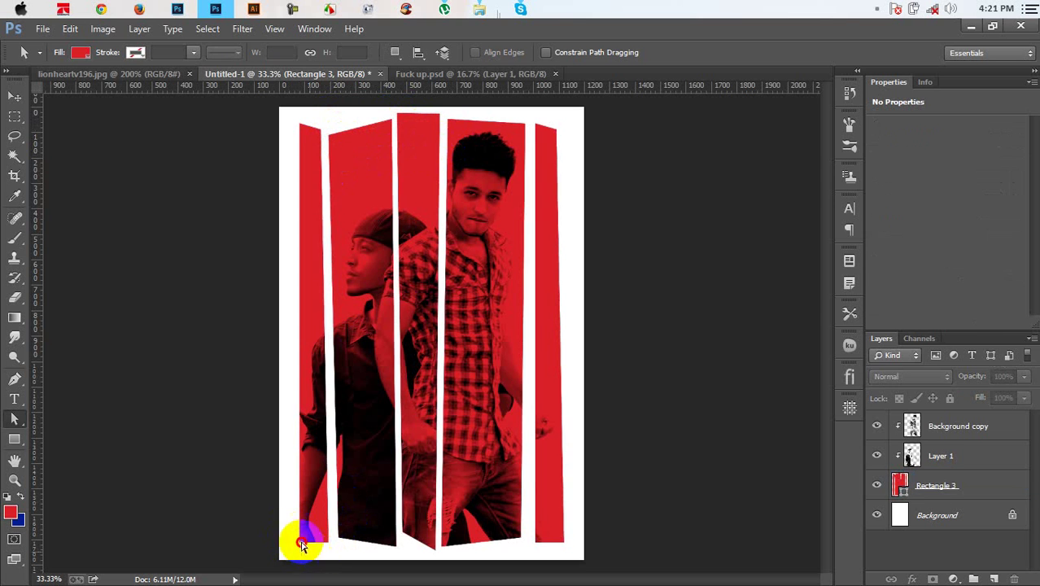
{"action": "left_click", "coordinate": [300, 540]}
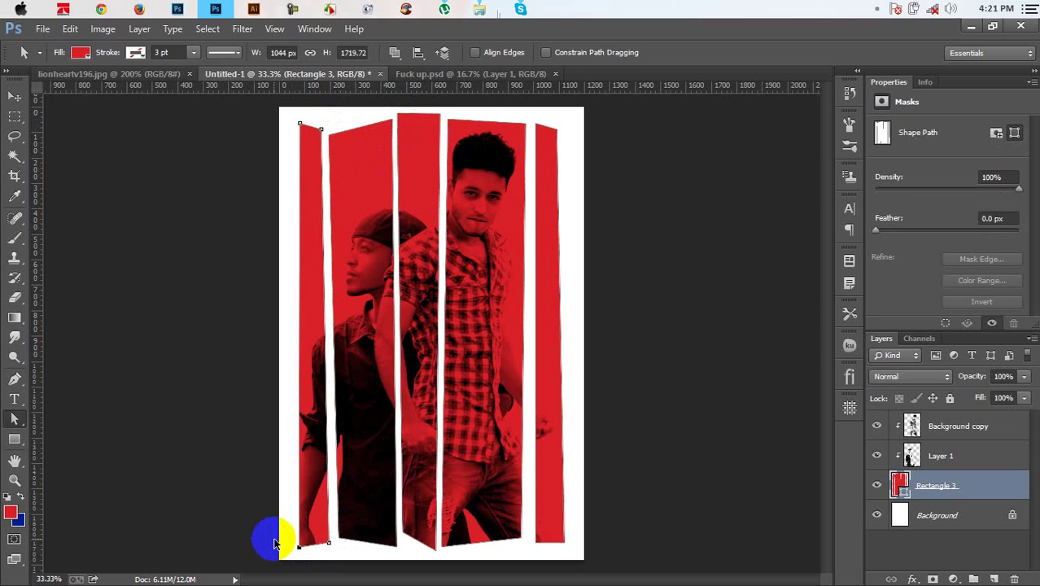
{"action": "left_click_drag", "start_coordinate": [275, 544], "coordinate": [269, 540]}
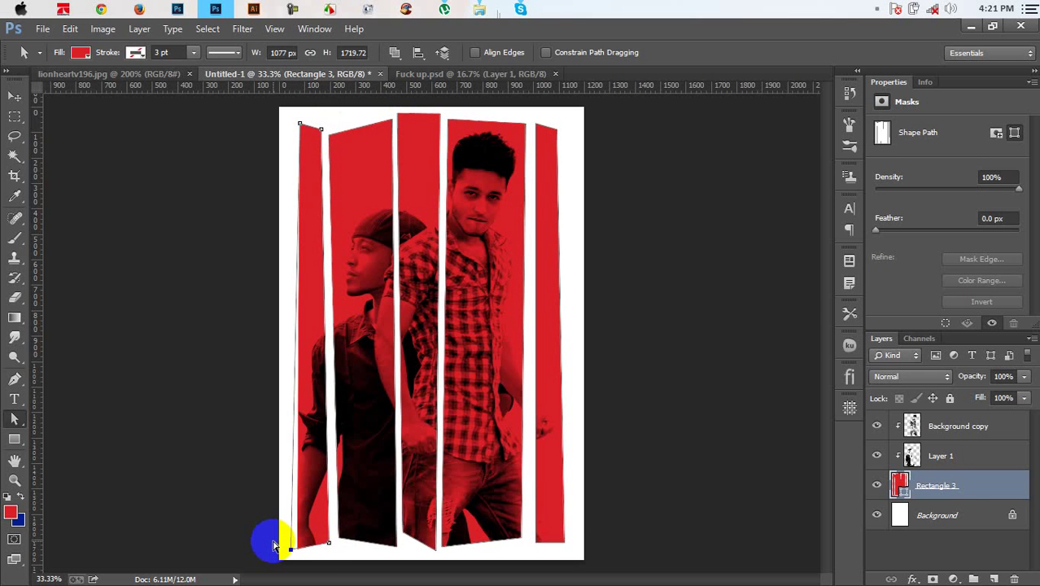
{"action": "left_click", "coordinate": [14, 95]}
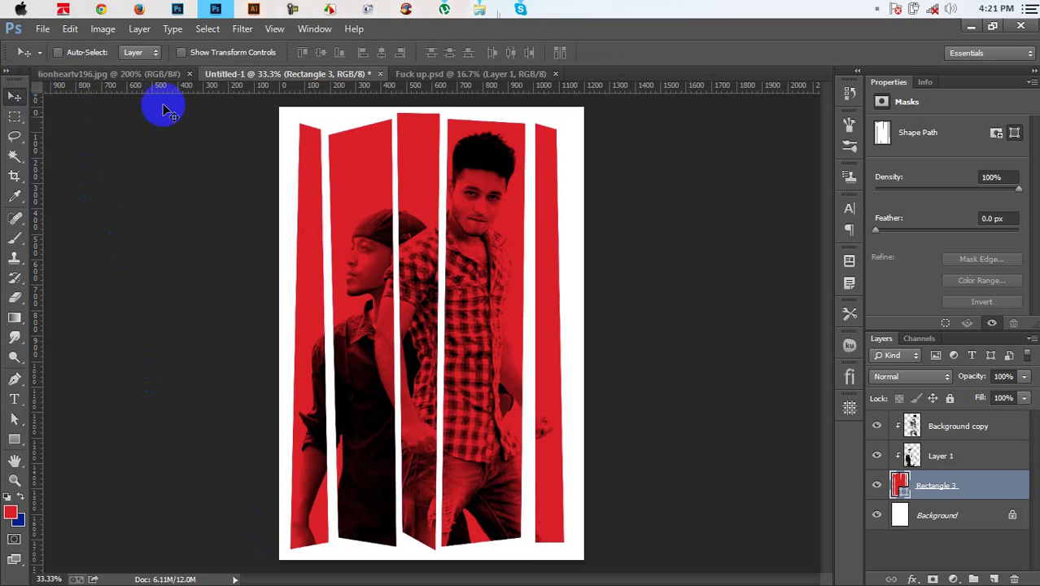
{"action": "left_click", "coordinate": [165, 75]}
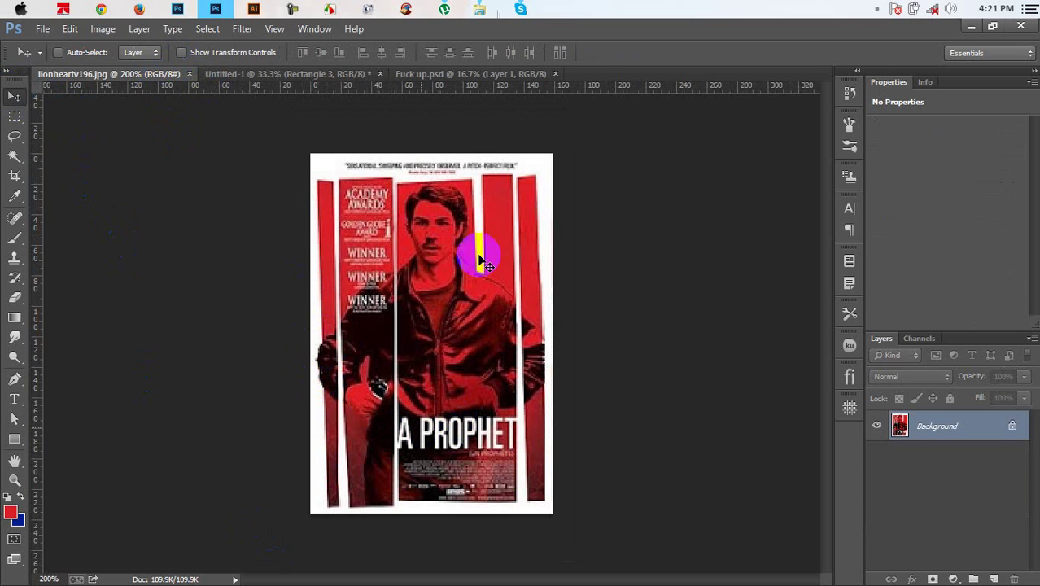
{"action": "left_click", "coordinate": [348, 75]}
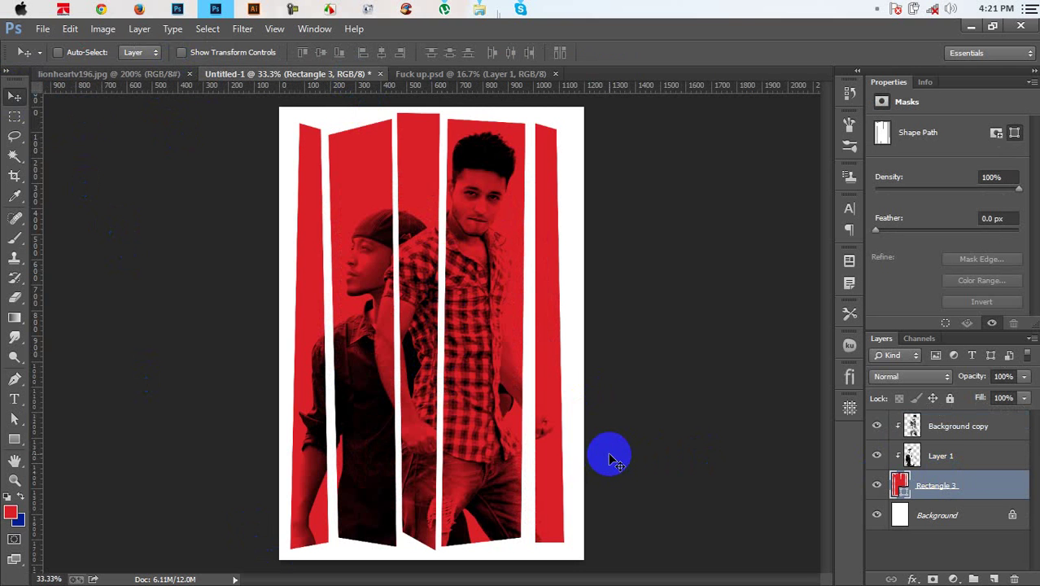
{"action": "left_click", "coordinate": [19, 381]}
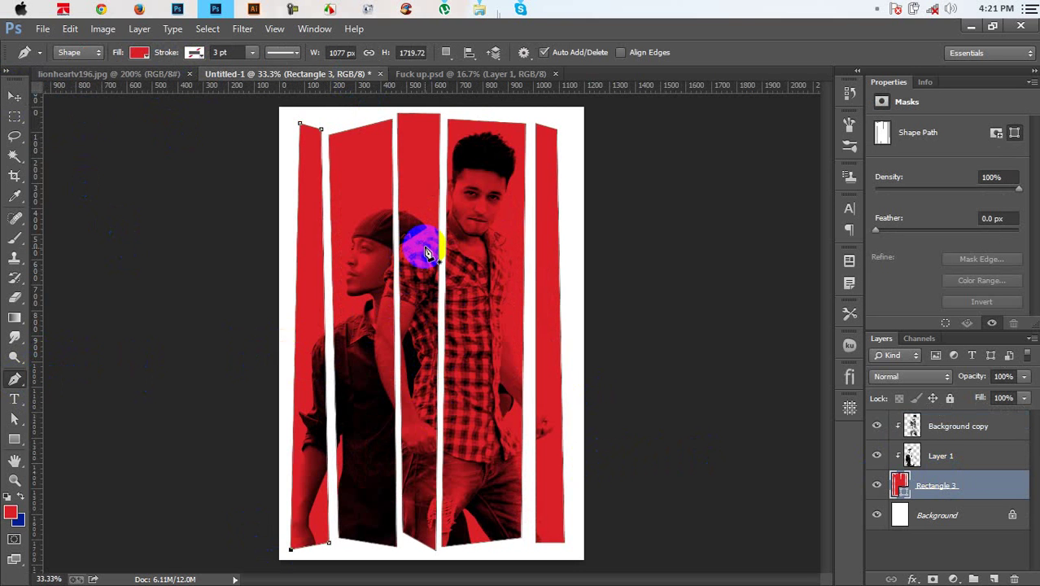
Trace a pen path from the man's shoulder and neck down his shirt to the stripe bottom.
{"action": "scroll", "coordinate": [428, 248], "scroll_direction": "up", "scroll_amount": 1}
{"action": "scroll", "coordinate": [424, 234], "scroll_direction": "up", "scroll_amount": 1}
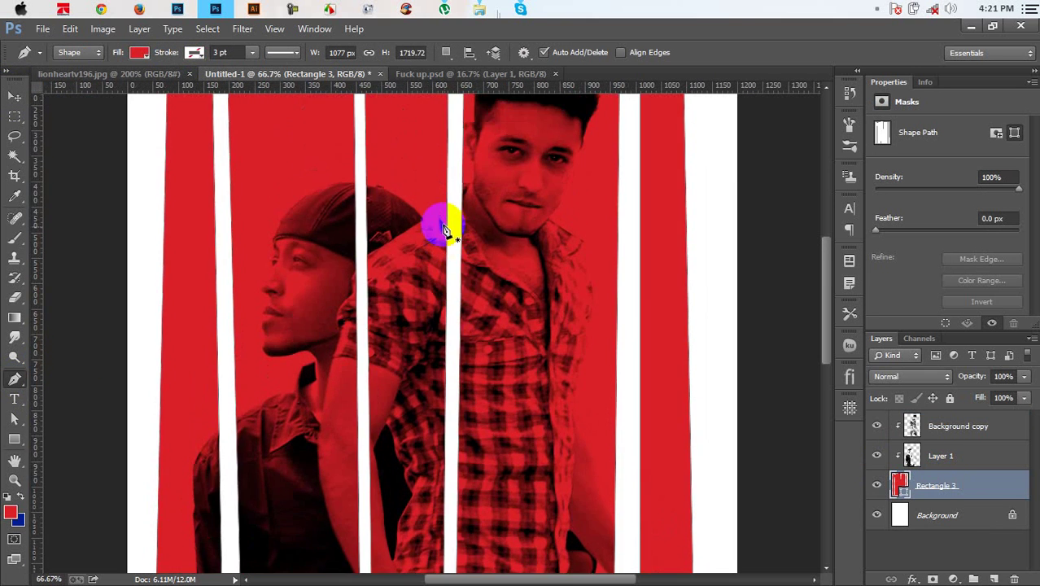
{"action": "left_click", "coordinate": [903, 422], "text": "ctrl"}
{"action": "left_click", "coordinate": [435, 217]}
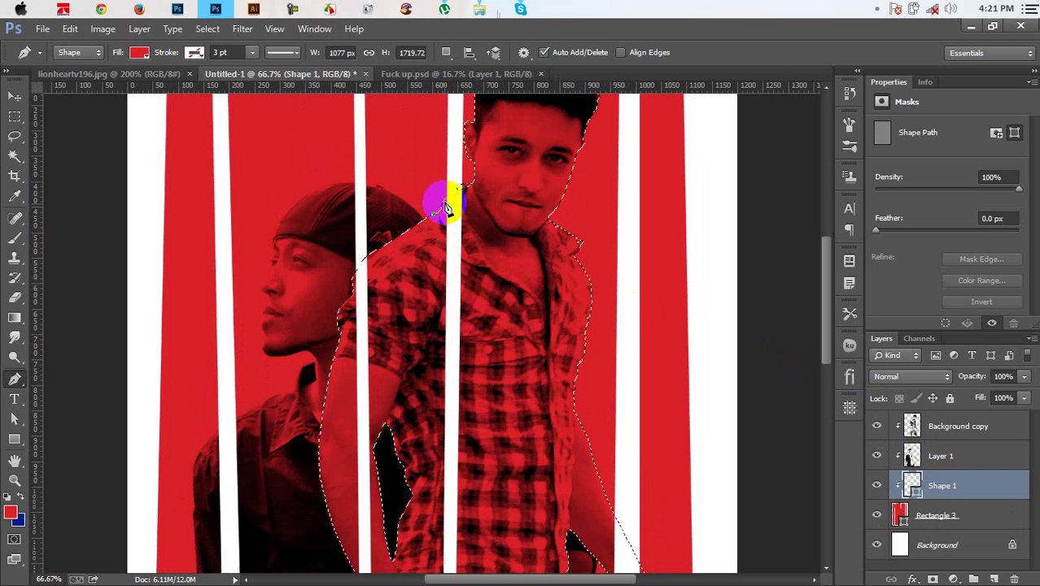
{"action": "left_click", "coordinate": [462, 191]}
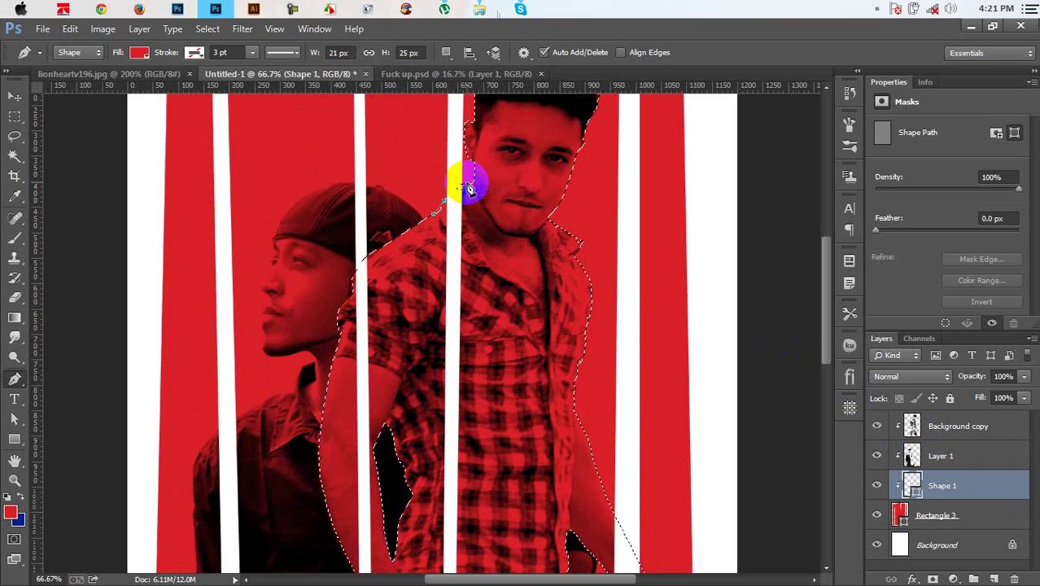
{"action": "mouse_move", "coordinate": [469, 189]}
{"action": "left_mouse_down"}
{"action": "mouse_move", "coordinate": [484, 184]}
{"action": "mouse_move", "coordinate": [473, 186]}
{"action": "left_mouse_up"}
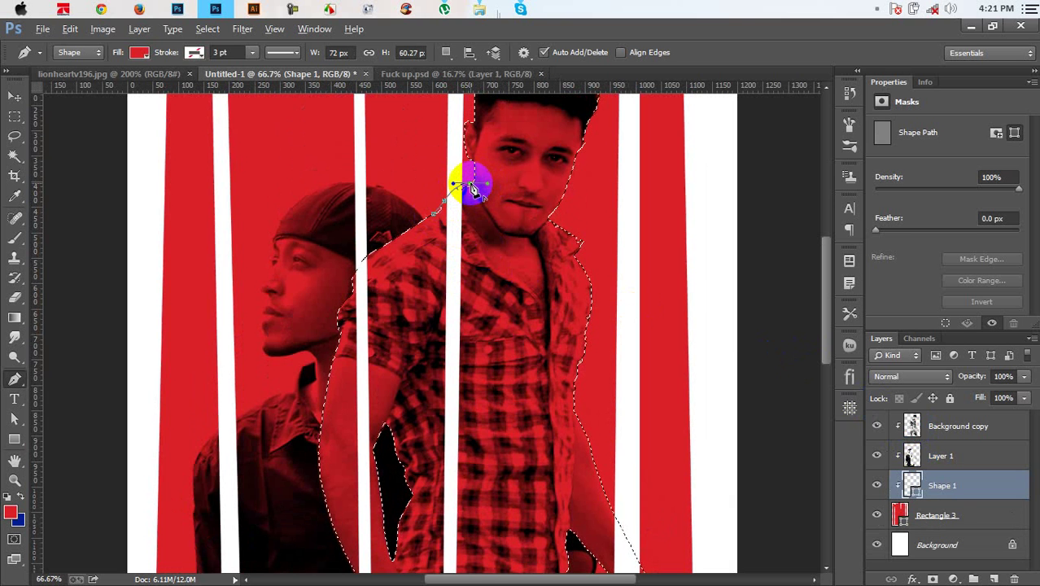
{"action": "left_click", "coordinate": [508, 411]}
{"action": "scroll", "coordinate": [504, 442], "scroll_direction": "down", "scroll_amount": 3}
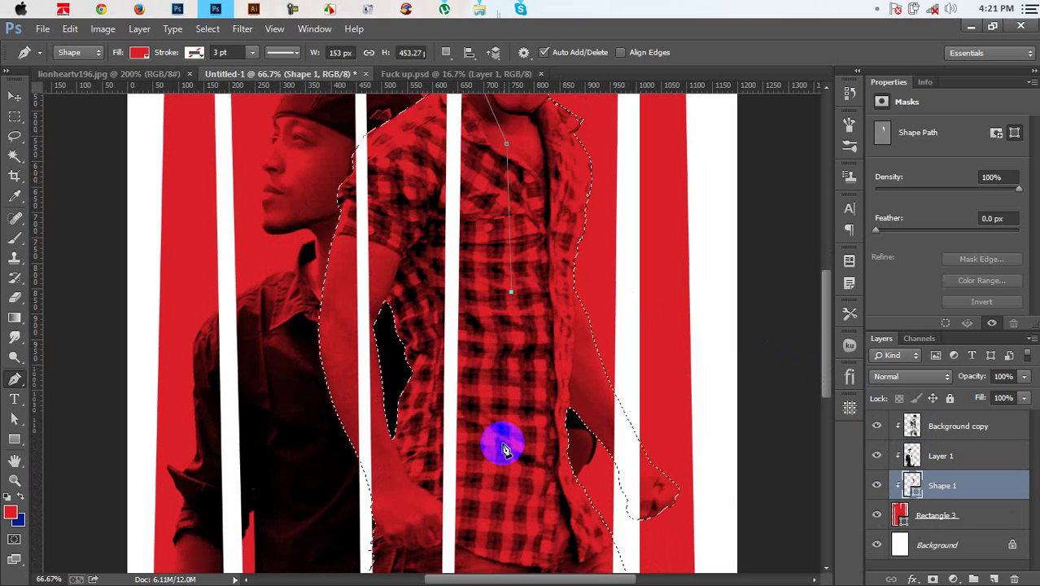
{"action": "scroll", "coordinate": [504, 448], "scroll_direction": "down", "scroll_amount": 3}
{"action": "left_click", "coordinate": [501, 439]}
{"action": "scroll", "coordinate": [499, 442], "scroll_direction": "down", "scroll_amount": 5}
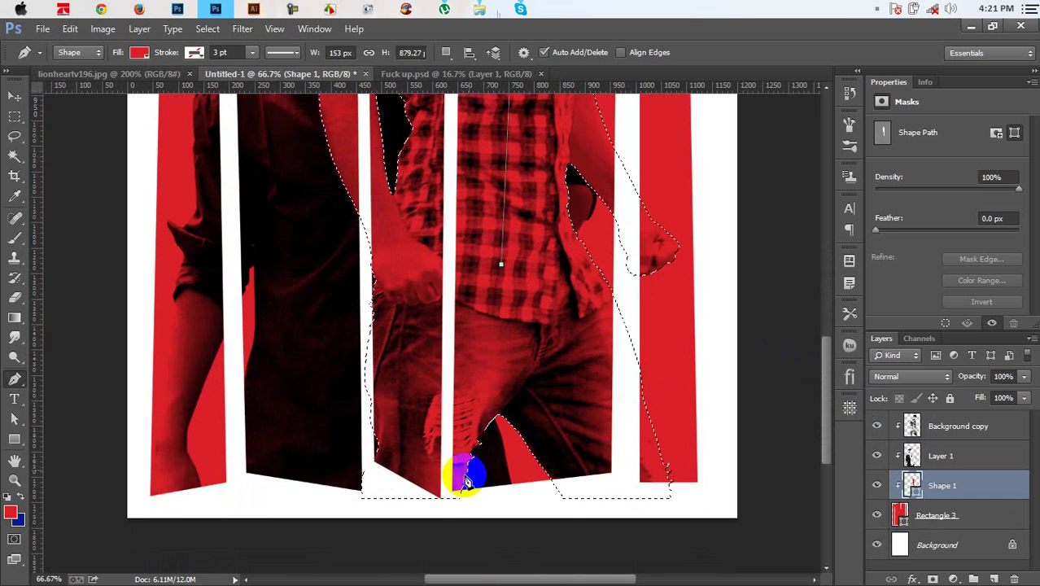
{"action": "left_click", "coordinate": [454, 492]}
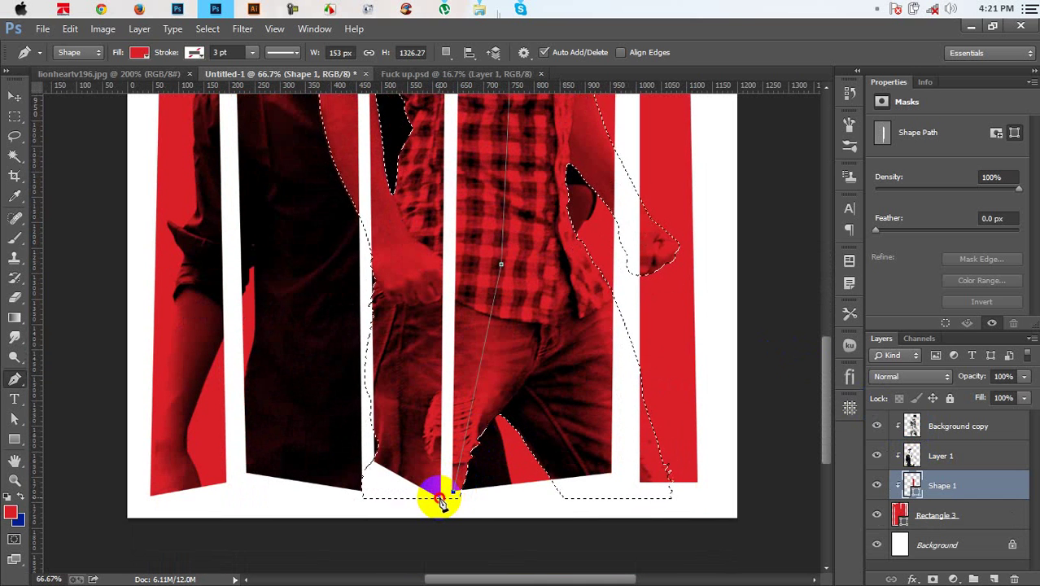
Zoom out, clear the selection, and move Shape 1 below Rectangle 3.
{"action": "left_click_drag", "start_coordinate": [425, 174], "coordinate": [456, 328]}
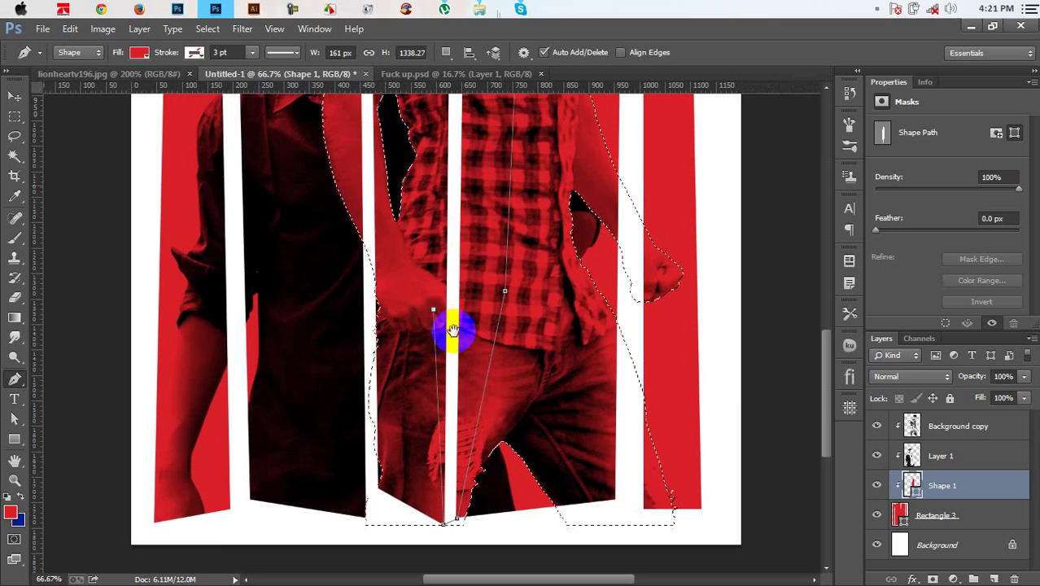
{"action": "left_click_drag", "start_coordinate": [490, 168], "coordinate": [506, 362]}
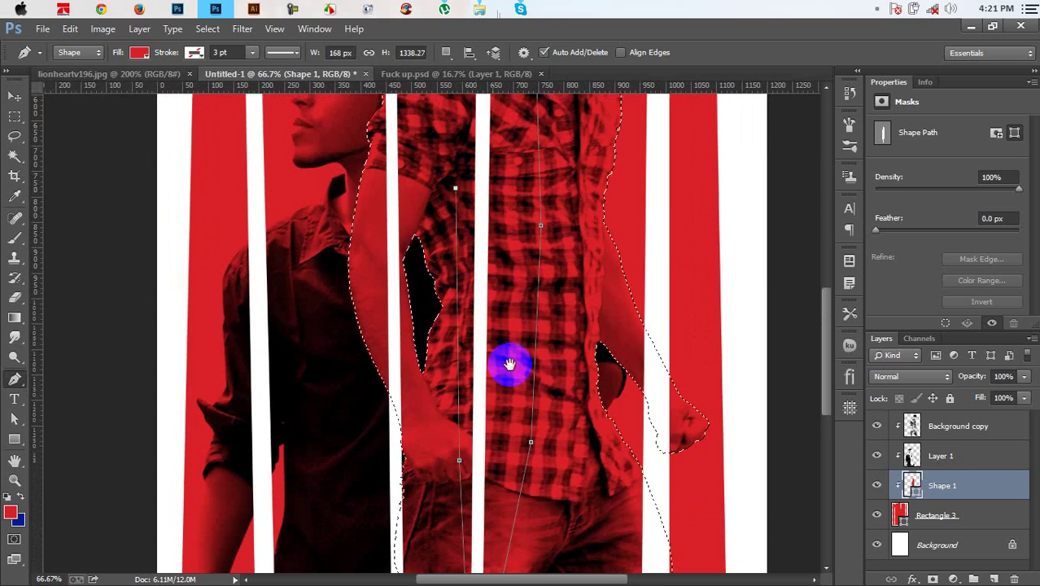
{"action": "left_click_drag", "start_coordinate": [485, 130], "coordinate": [500, 365]}
{"action": "key", "text": "ctrl+r"}
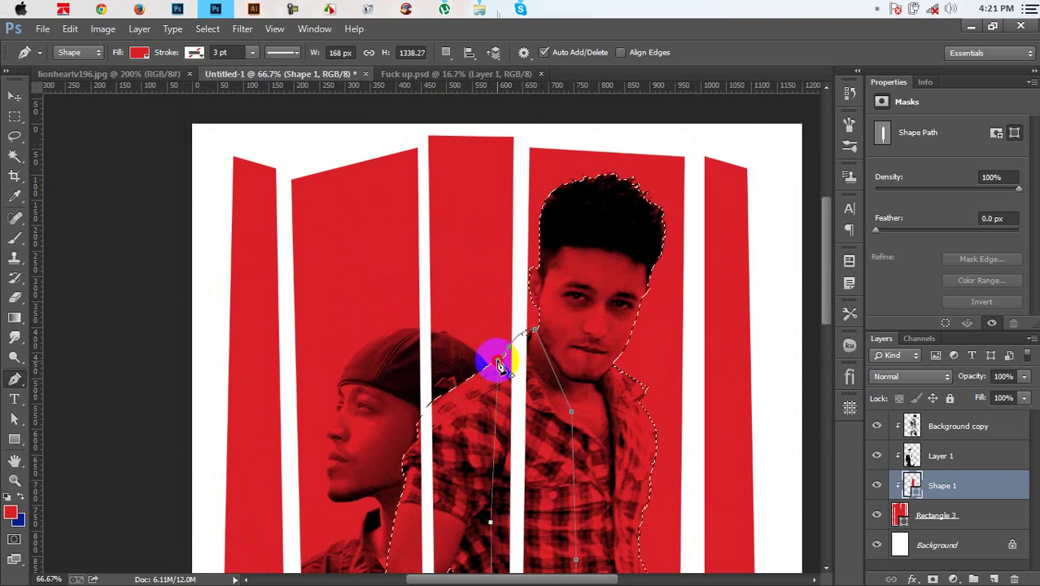
{"action": "key", "text": "ctrl+minus"}
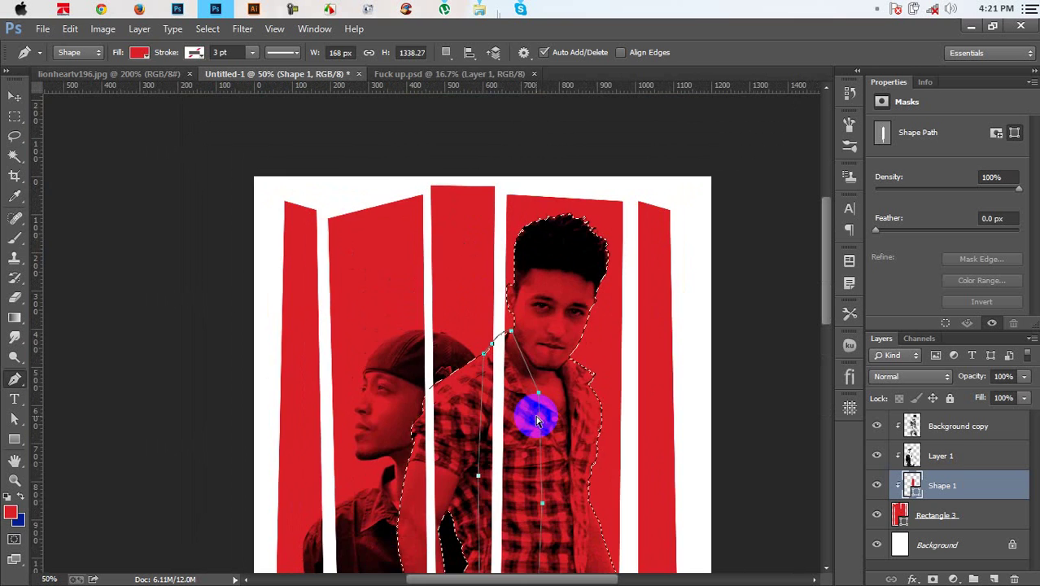
{"action": "key", "text": "ctrl+minus"}
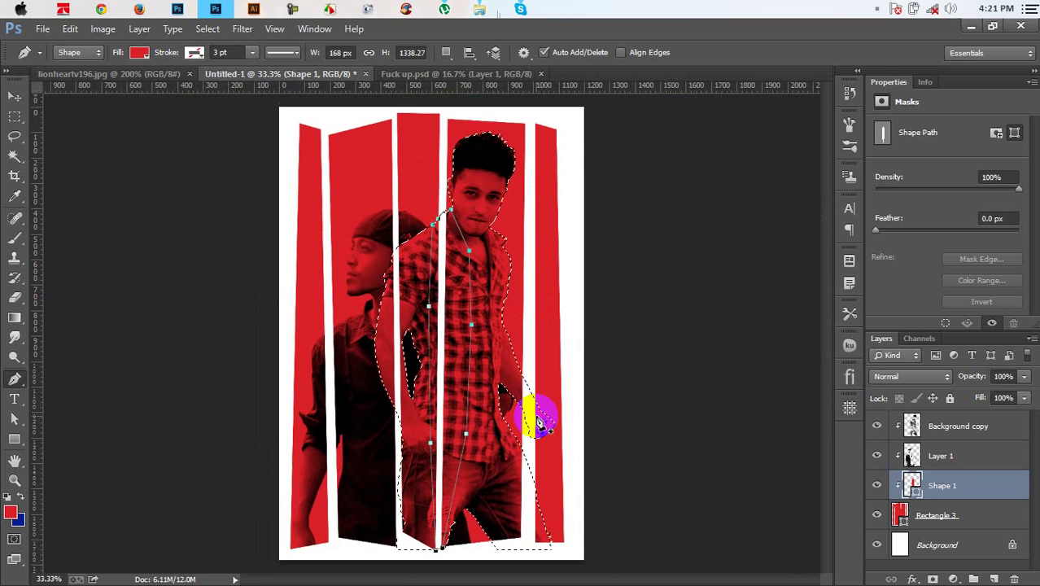
{"action": "key", "text": "ctrl+d"}
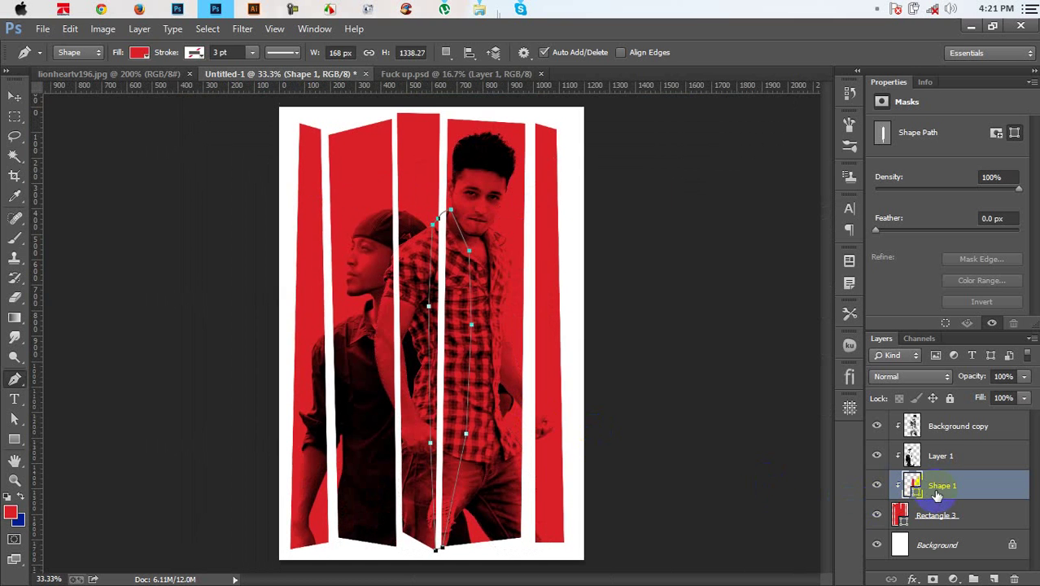
{"action": "left_click_drag", "start_coordinate": [940, 496], "coordinate": [942, 528]}
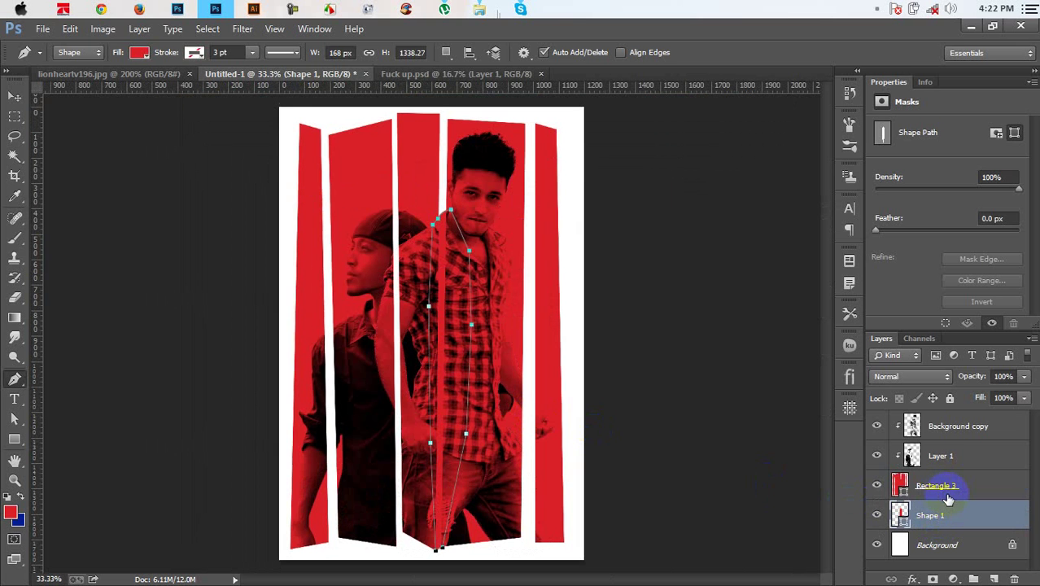
Merge Shape 1 into Rectangle 3, re-clip Layer 1 to it, and zoom to 66.7%.
{"action": "left_click", "coordinate": [948, 498]}
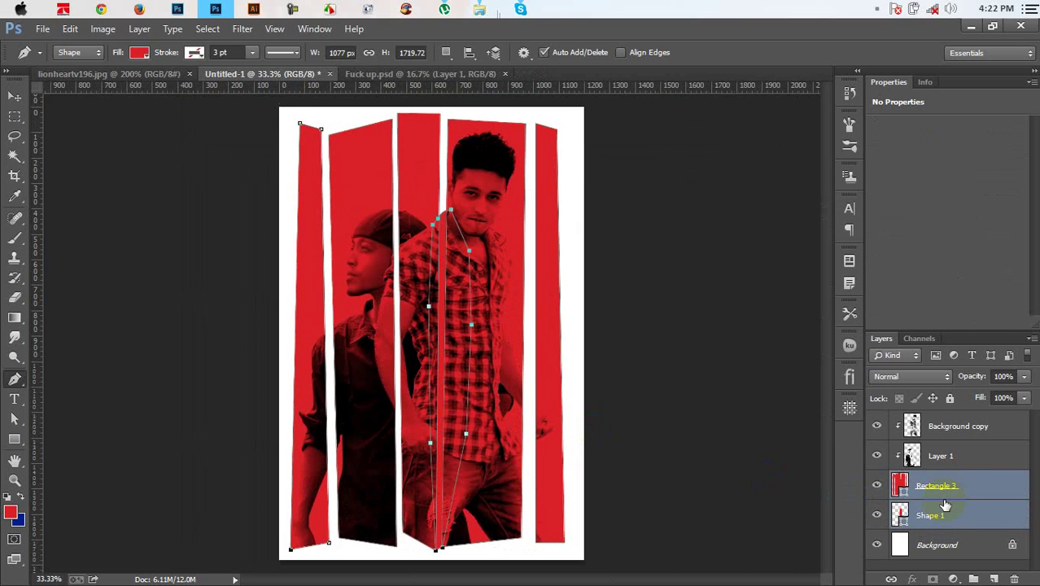
{"action": "right_click", "coordinate": [941, 496]}
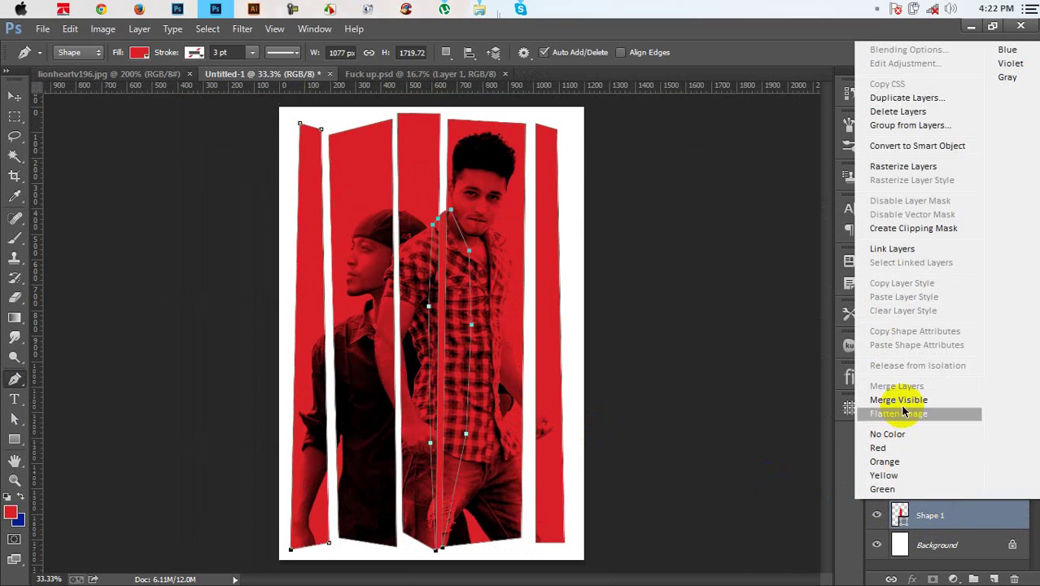
{"action": "left_click", "coordinate": [929, 515]}
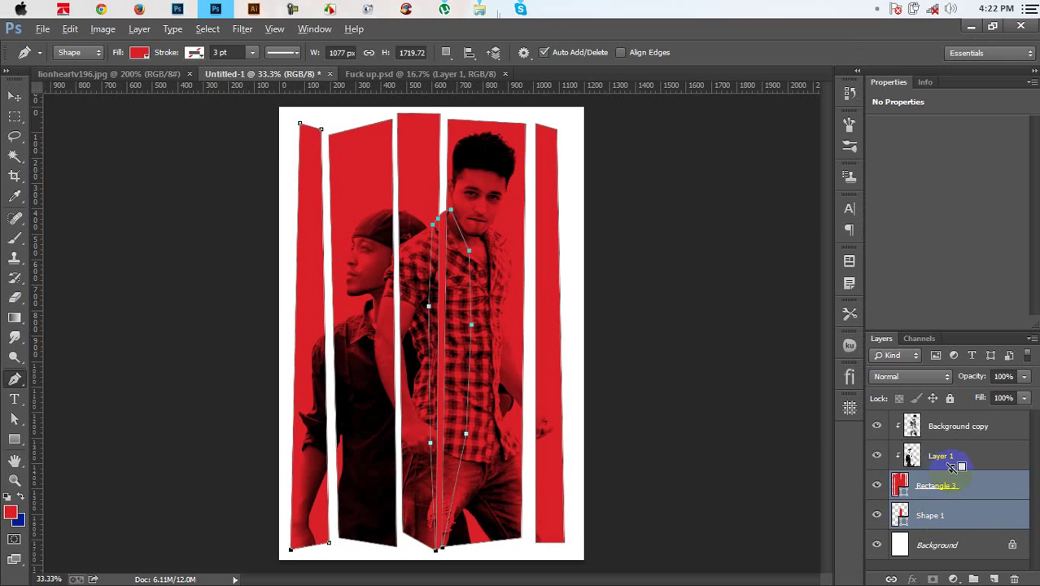
{"action": "left_click", "coordinate": [952, 469], "text": "alt"}
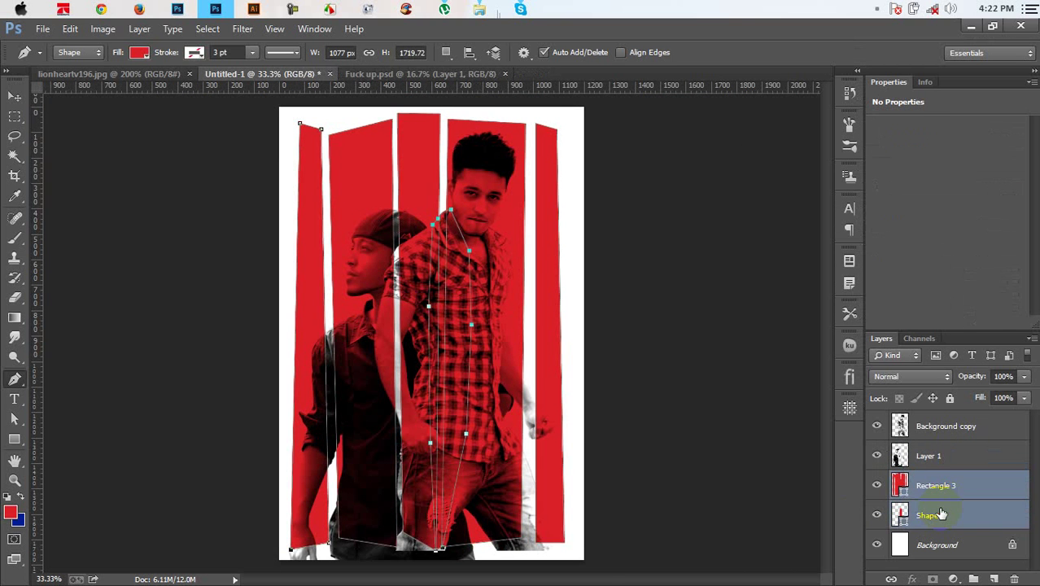
{"action": "key", "text": "ctrl+e"}
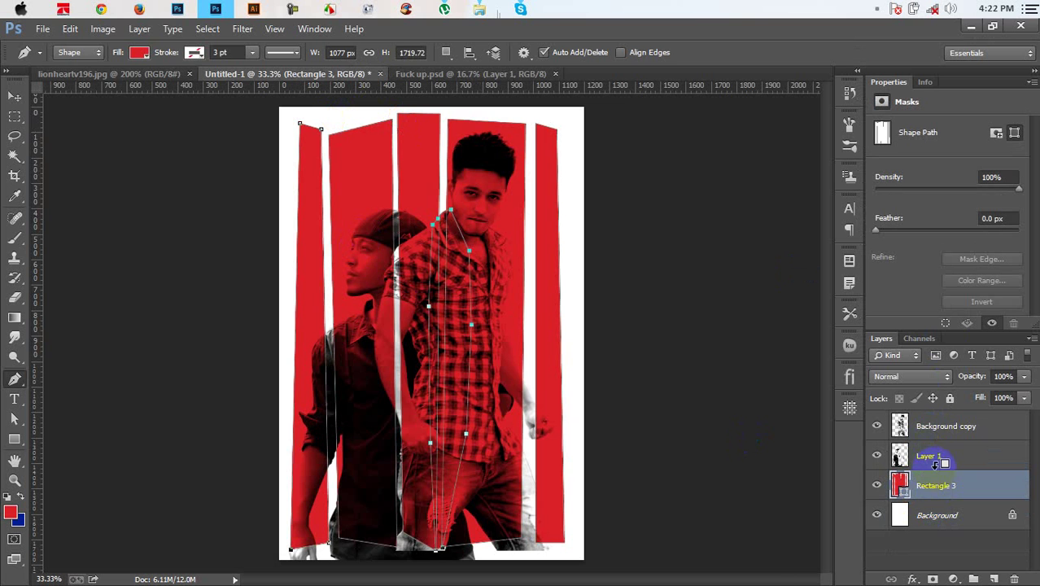
{"action": "left_click", "coordinate": [943, 464], "text": "alt"}
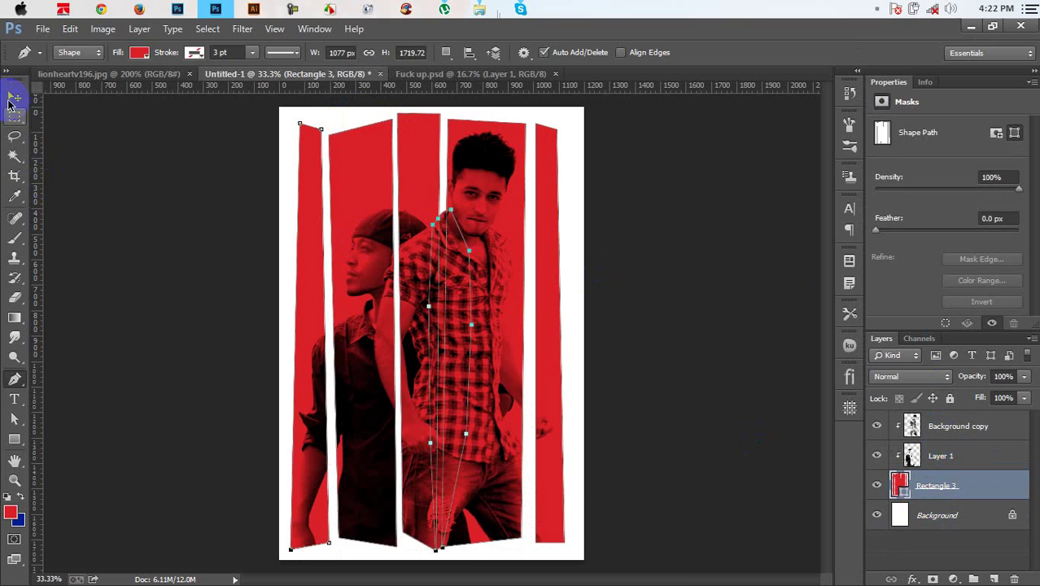
{"action": "left_click", "coordinate": [13, 96]}
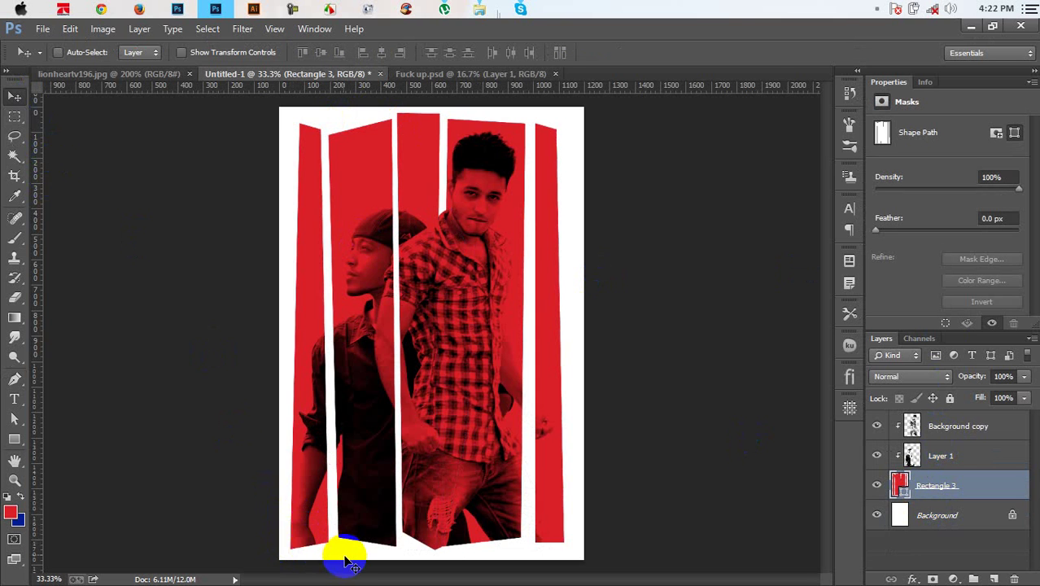
{"action": "key", "text": "ctrl+minus"}
{"action": "key", "text": "ctrl+plus"}
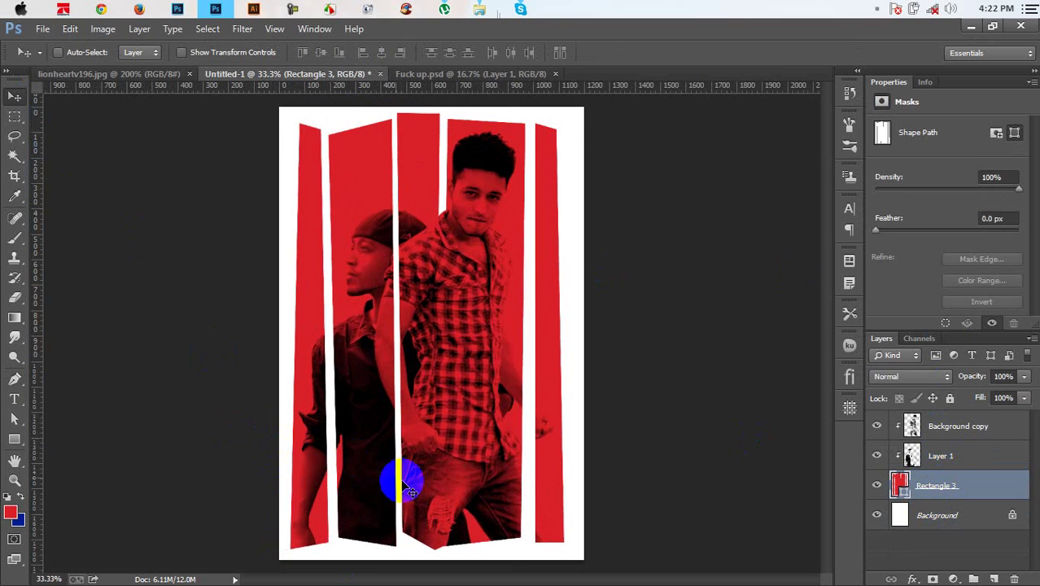
{"action": "key", "text": "ctrl+plus"}
{"action": "key", "text": "ctrl+plus"}
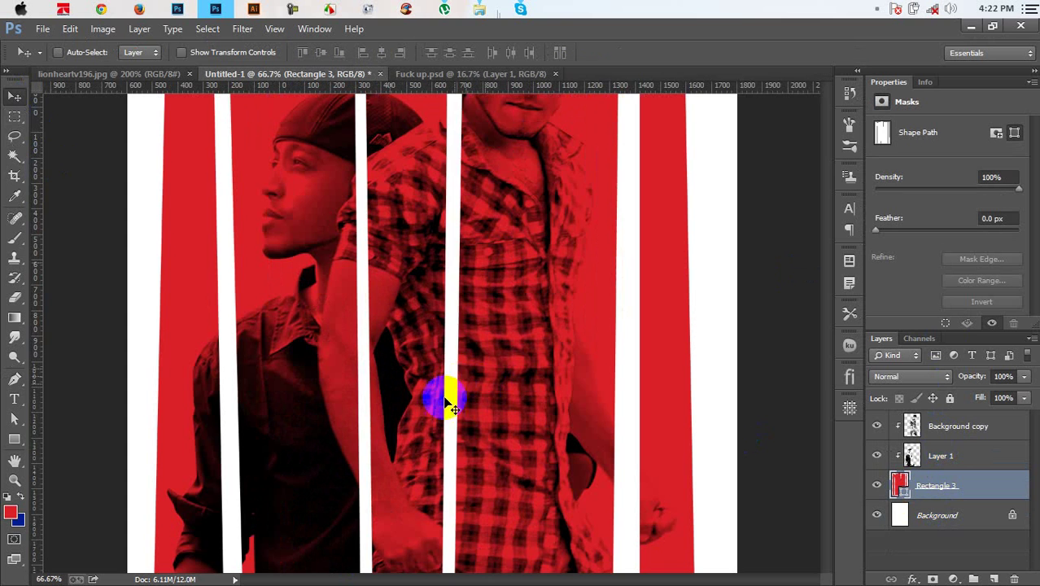
Duplicate an unclipped Layer 1 to the top, then re-clip Layer 1 and Background copy.
{"action": "left_click_drag", "start_coordinate": [499, 400], "coordinate": [574, 201]}
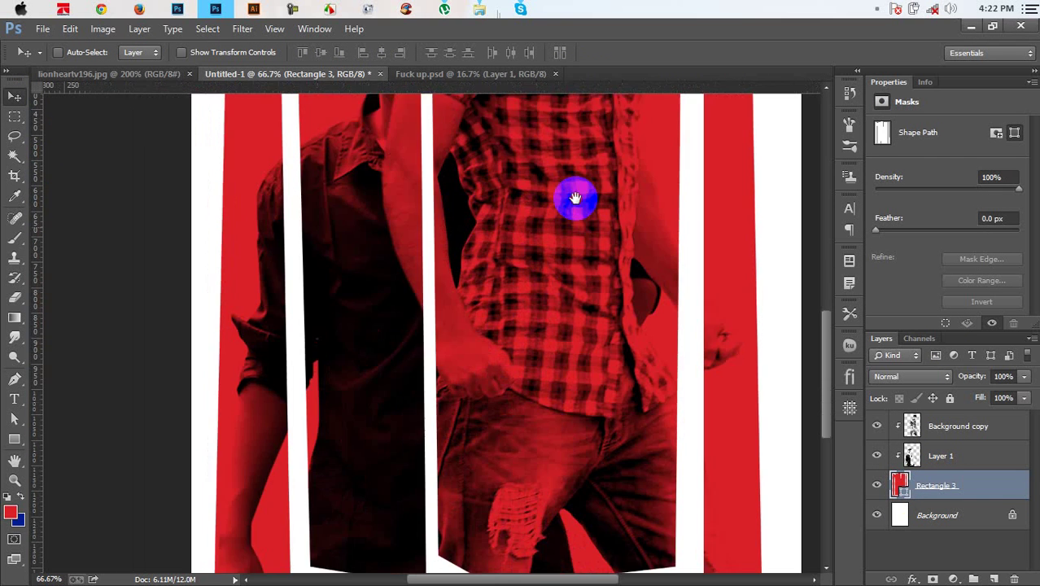
{"action": "left_click_drag", "start_coordinate": [477, 439], "coordinate": [549, 281]}
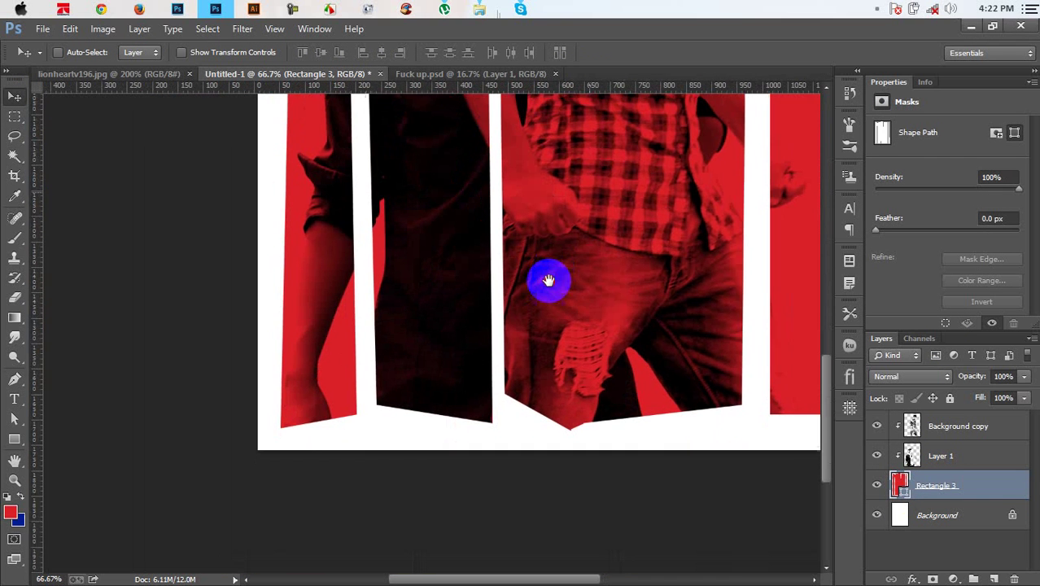
{"action": "left_click", "coordinate": [954, 461]}
{"action": "key", "text": "ctrl+alt+g"}
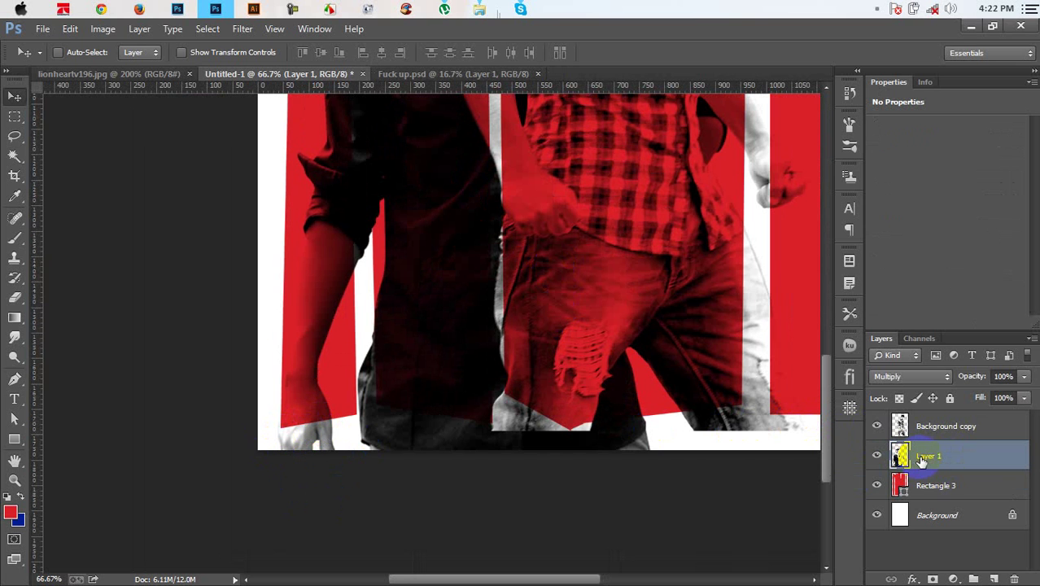
{"action": "key", "text": "ctrl+j"}
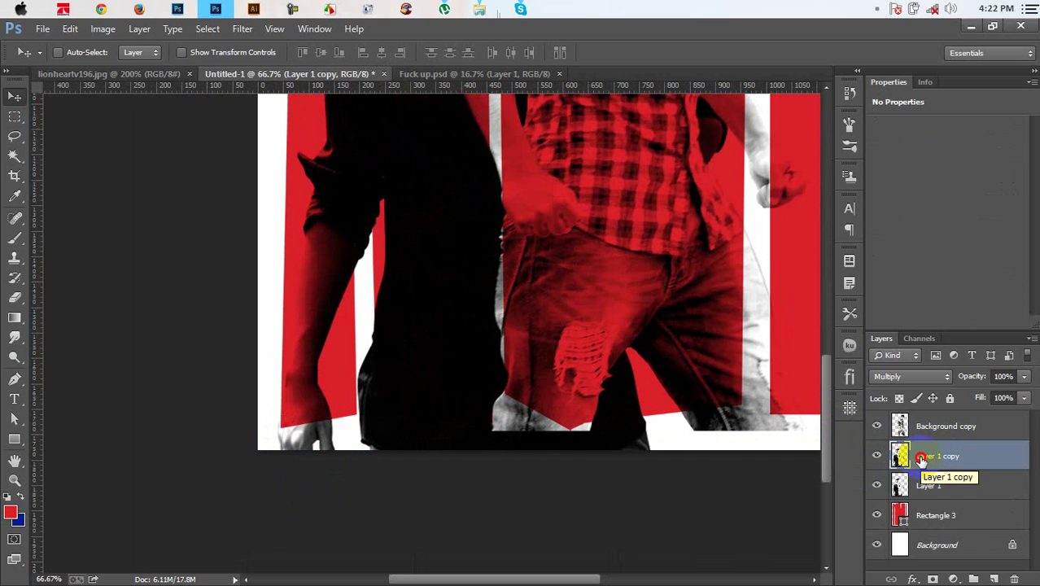
{"action": "left_click_drag", "start_coordinate": [920, 458], "coordinate": [918, 425]}
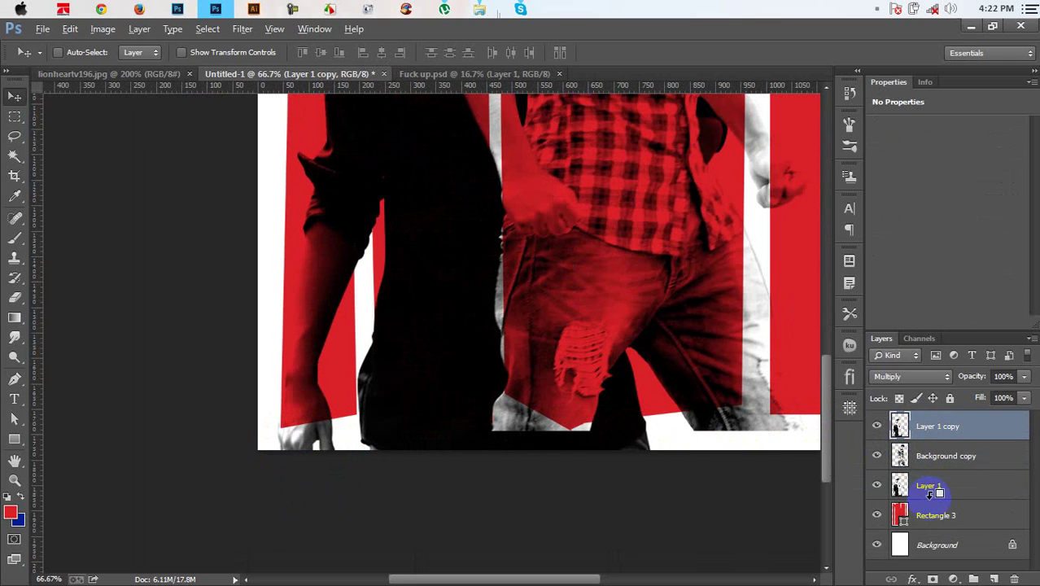
{"action": "left_click", "coordinate": [930, 495], "text": "alt"}
{"action": "left_click", "coordinate": [946, 464], "text": "alt"}
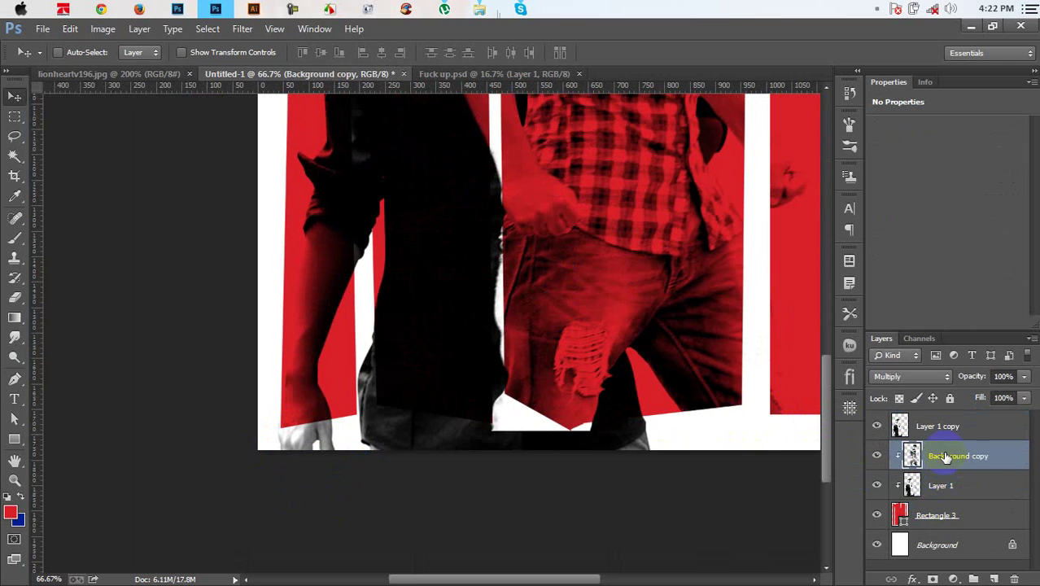
Load Layer 1 and stripe outlines as selections, then deselect and zoom out.
{"action": "left_click", "coordinate": [938, 431]}
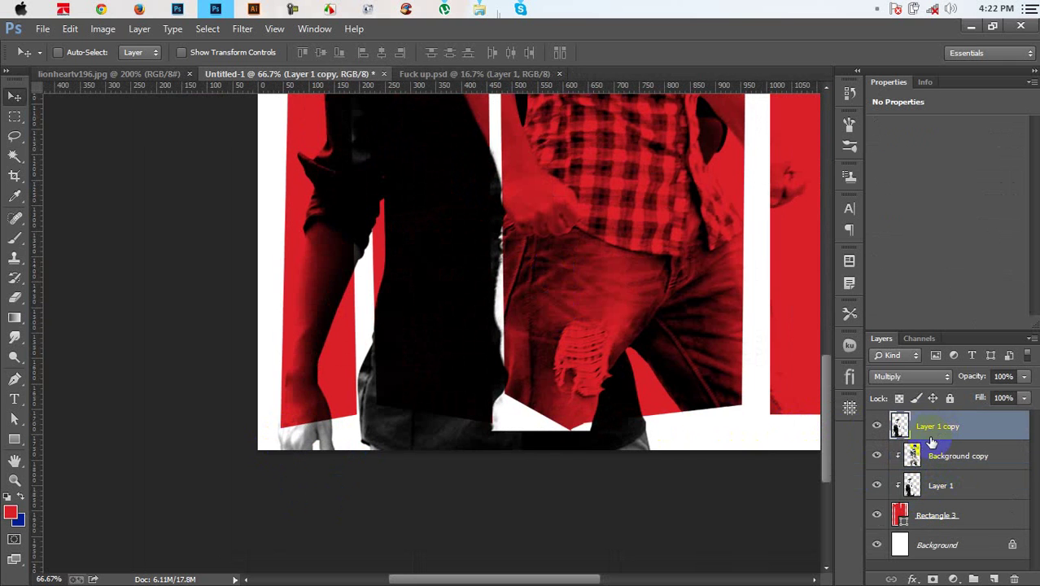
{"action": "left_click", "coordinate": [912, 487], "text": "ctrl"}
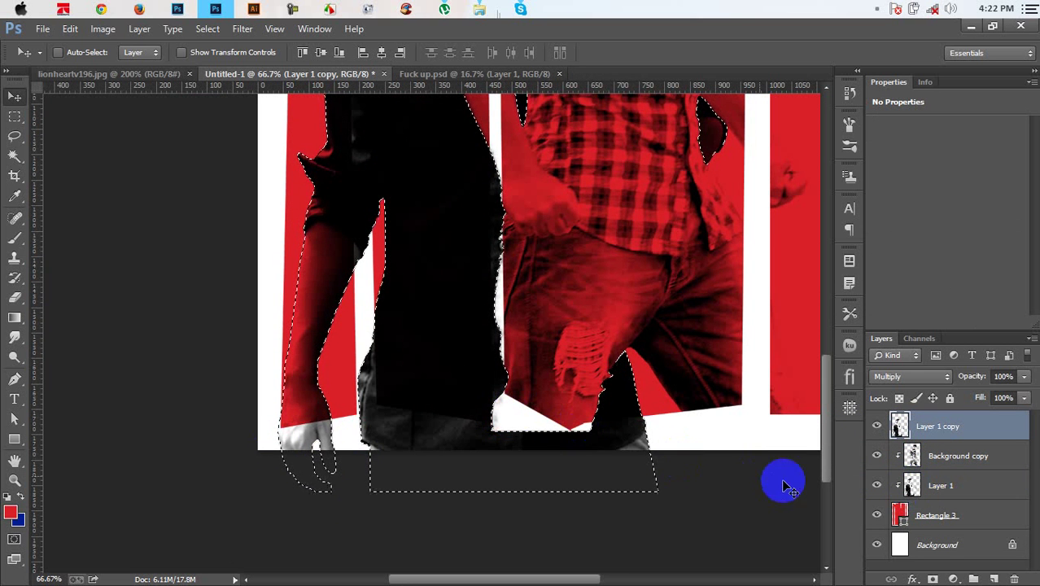
{"action": "left_click", "coordinate": [898, 513], "text": "ctrl"}
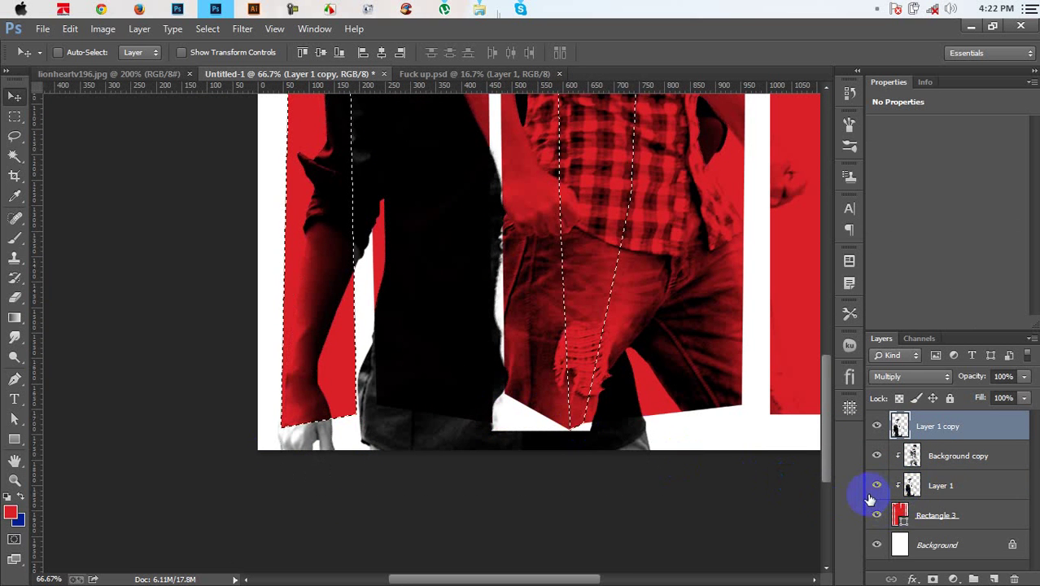
{"action": "scroll", "coordinate": [712, 413], "scroll_direction": "up", "scroll_amount": 2}
{"action": "scroll", "coordinate": [716, 425], "scroll_direction": "up", "scroll_amount": 3}
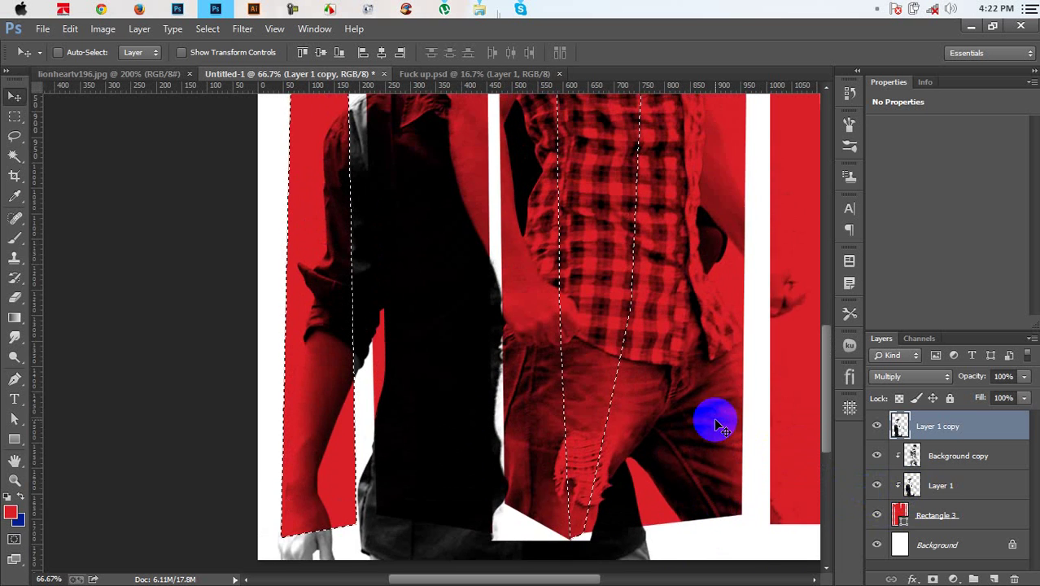
{"action": "scroll", "coordinate": [716, 425], "scroll_direction": "up", "scroll_amount": 2}
{"action": "scroll", "coordinate": [717, 425], "scroll_direction": "up", "scroll_amount": 2}
{"action": "scroll", "coordinate": [716, 425], "scroll_direction": "up", "scroll_amount": 2}
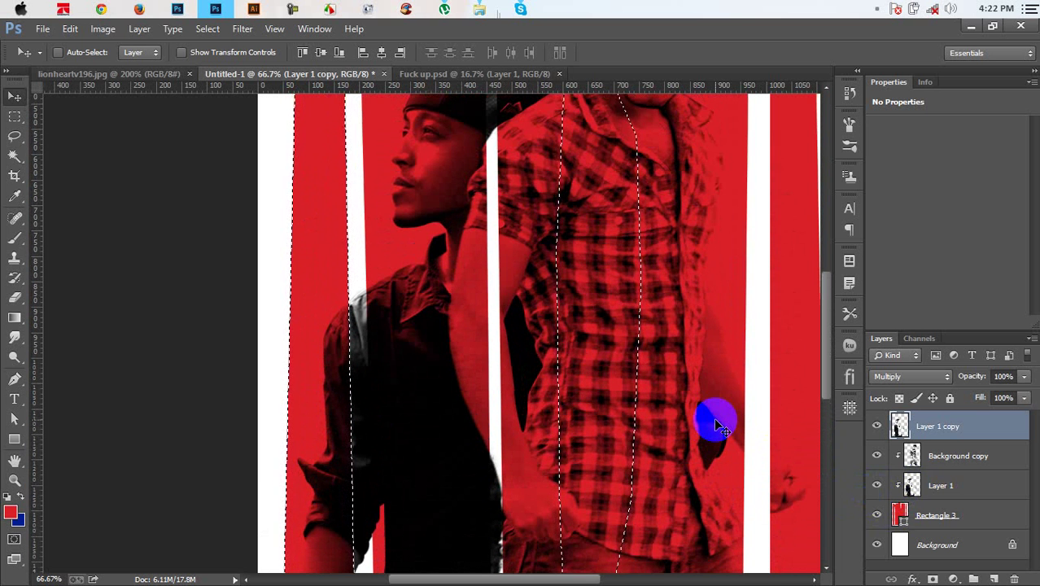
{"action": "key", "text": "ctrl+d"}
{"action": "key", "text": "ctrl+minus"}
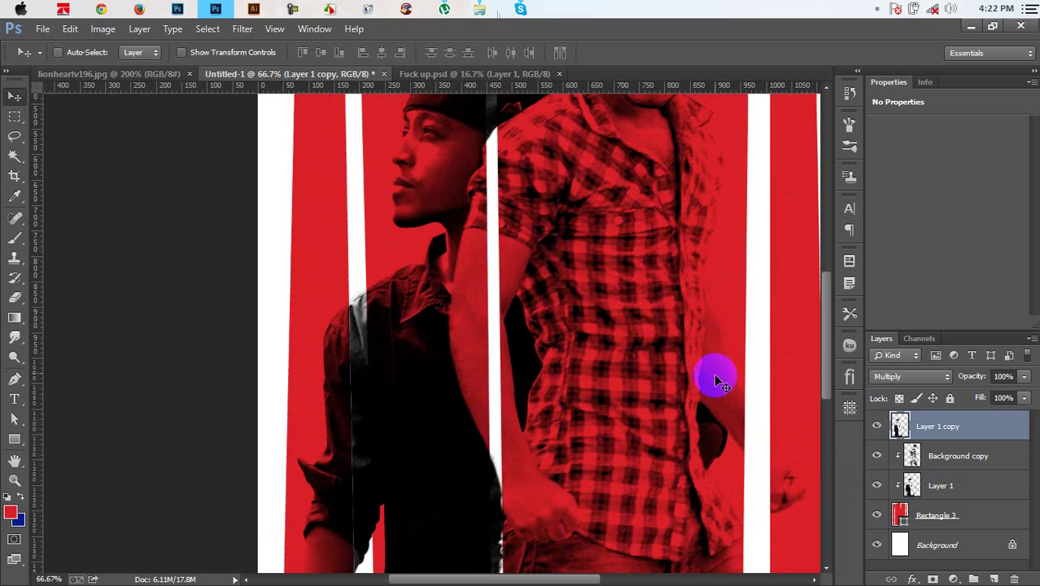
{"action": "key", "text": "ctrl+minus"}
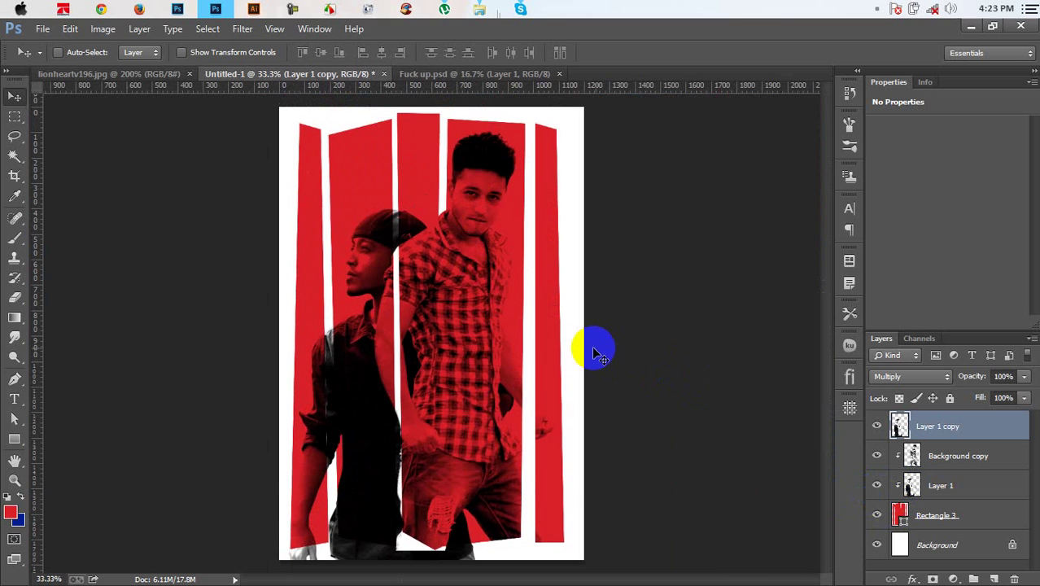
Erase Layer 1 copy over the left man's head, shirt and legs.
{"action": "left_click", "coordinate": [16, 300]}
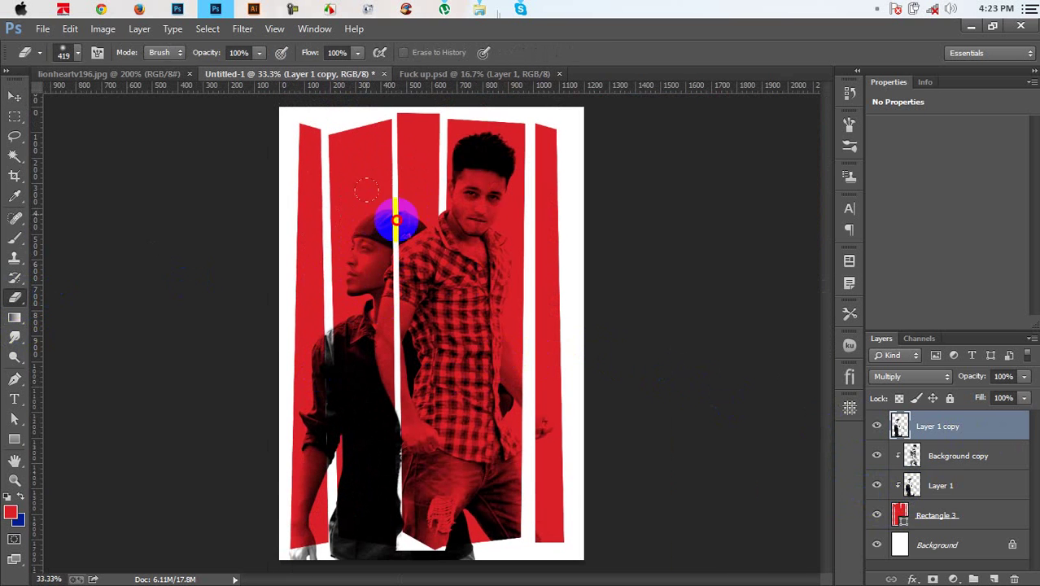
{"action": "left_click_drag", "start_coordinate": [384, 257], "coordinate": [384, 329]}
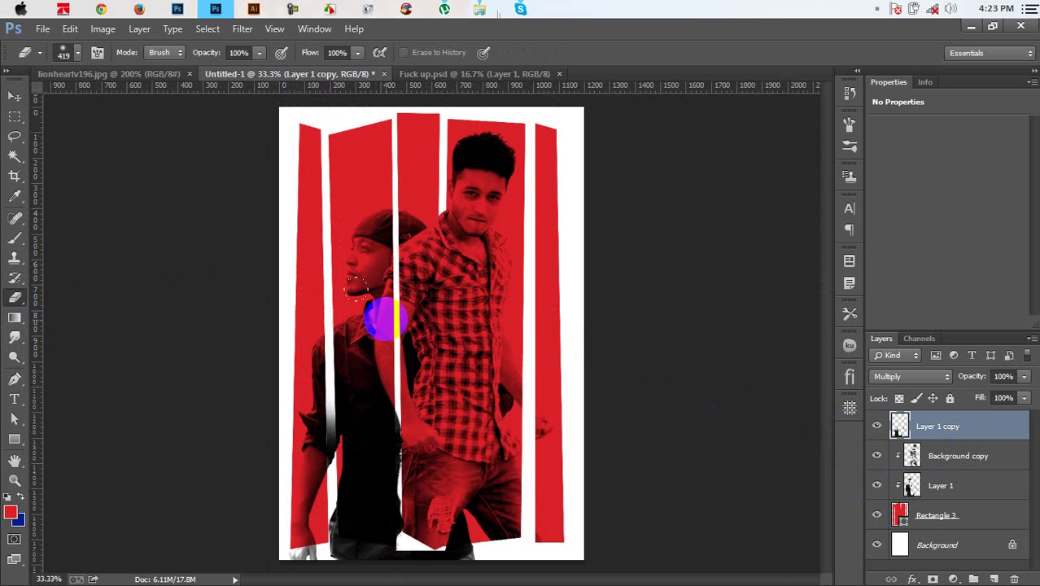
{"action": "right_click", "coordinate": [382, 321]}
{"action": "left_click", "coordinate": [539, 344]}
{"action": "left_click", "coordinate": [328, 389]}
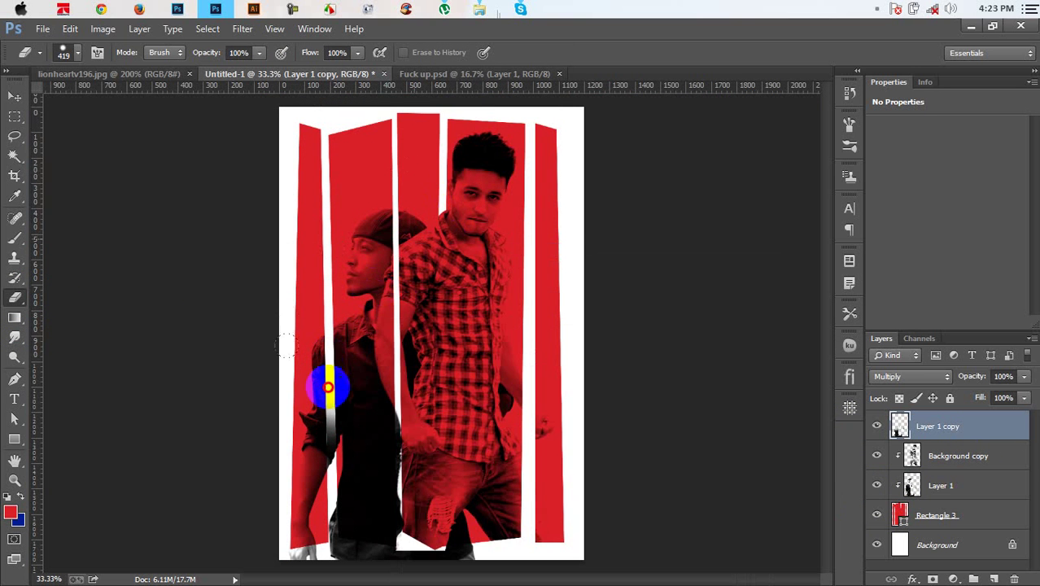
{"action": "left_click_drag", "start_coordinate": [328, 388], "coordinate": [313, 400]}
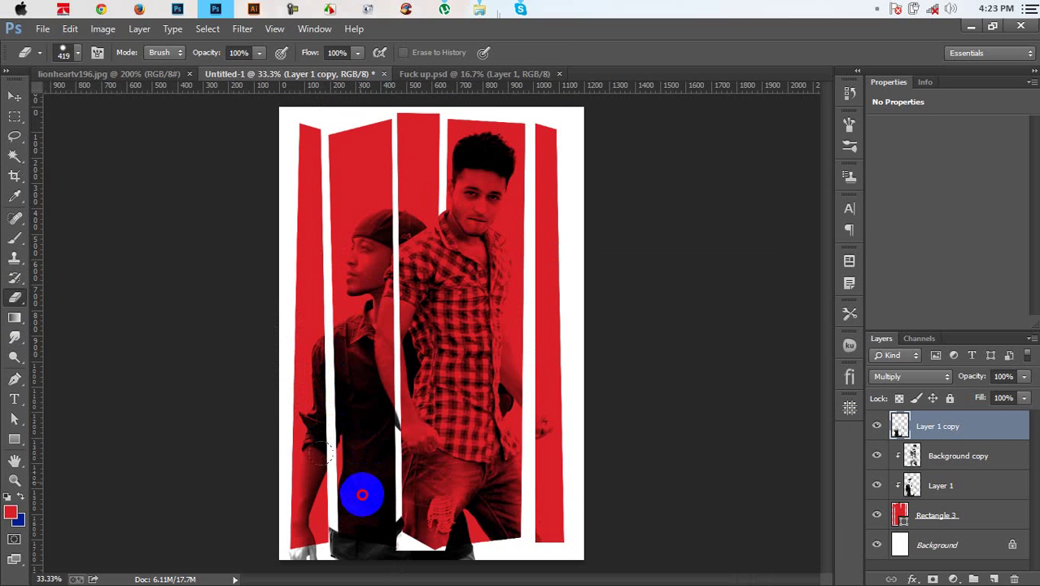
{"action": "mouse_move", "coordinate": [368, 504]}
{"action": "left_mouse_down"}
{"action": "mouse_move", "coordinate": [371, 524]}
{"action": "mouse_move", "coordinate": [441, 549]}
{"action": "left_mouse_up"}
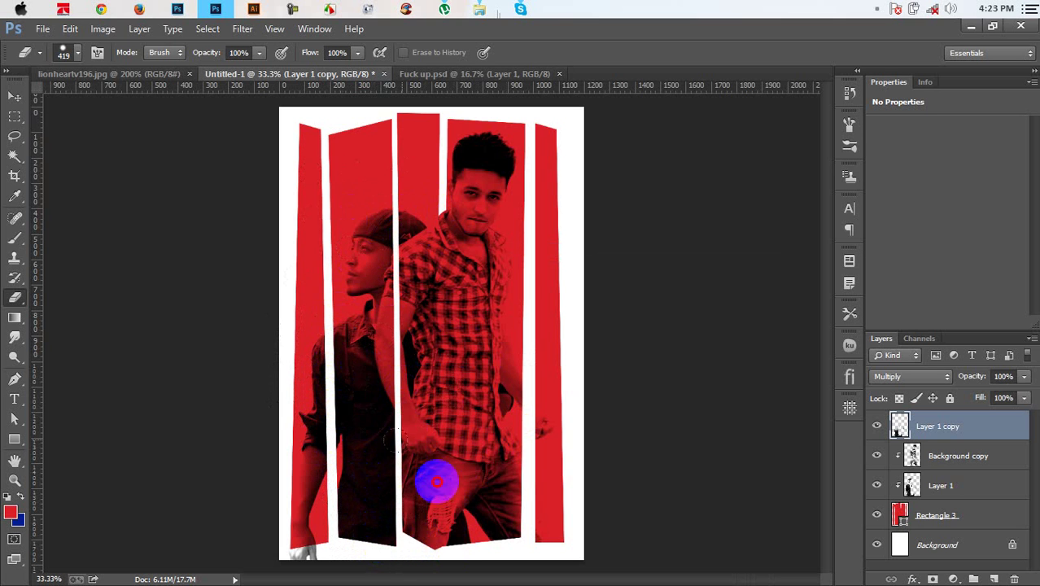
Delete Layer 1 copy and shift the Background copy photo up-left within the strips.
{"action": "left_click", "coordinate": [15, 98]}
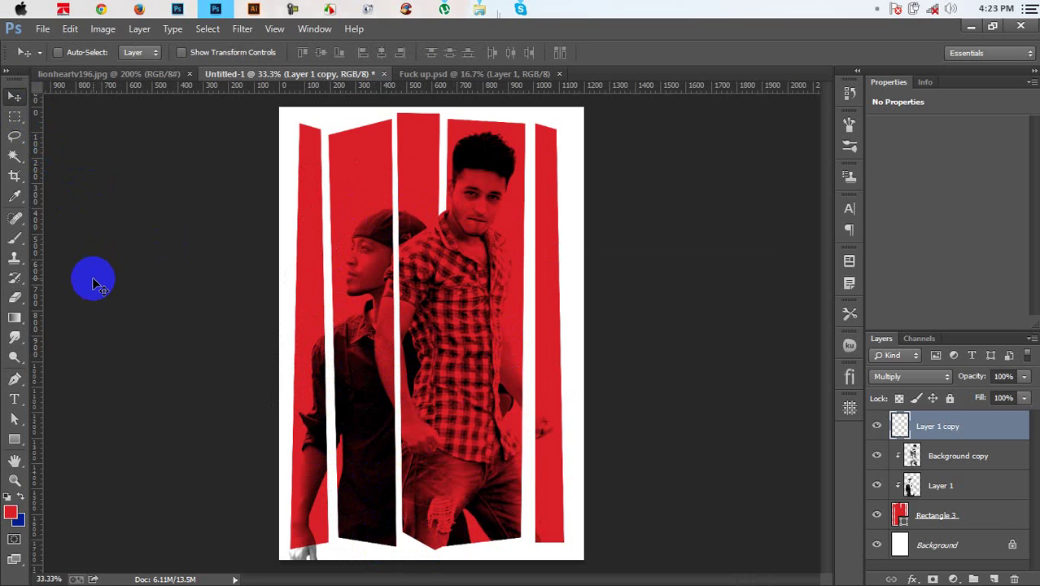
{"action": "left_click", "coordinate": [918, 420]}
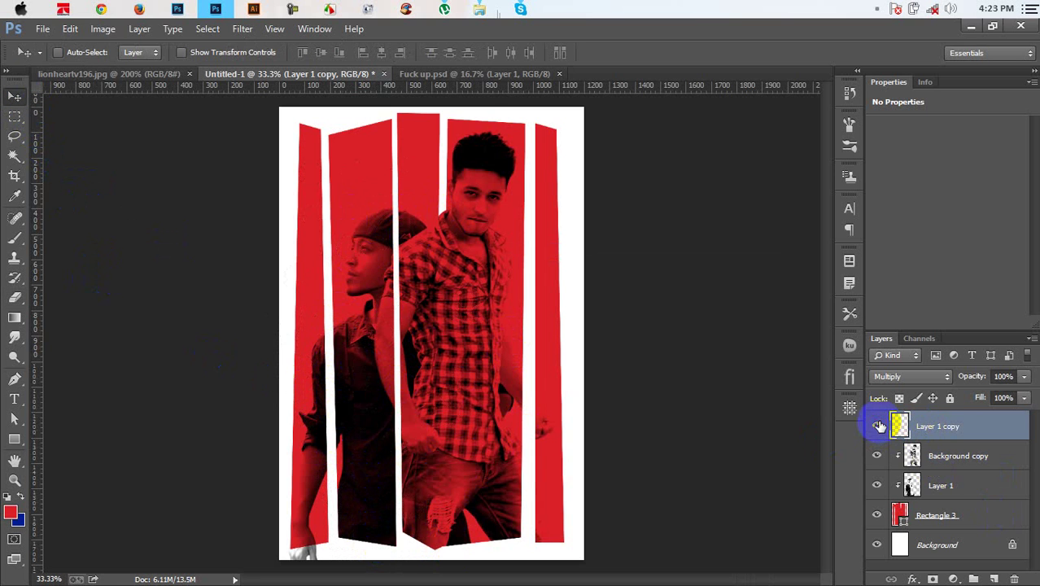
{"action": "left_click", "coordinate": [1014, 579]}
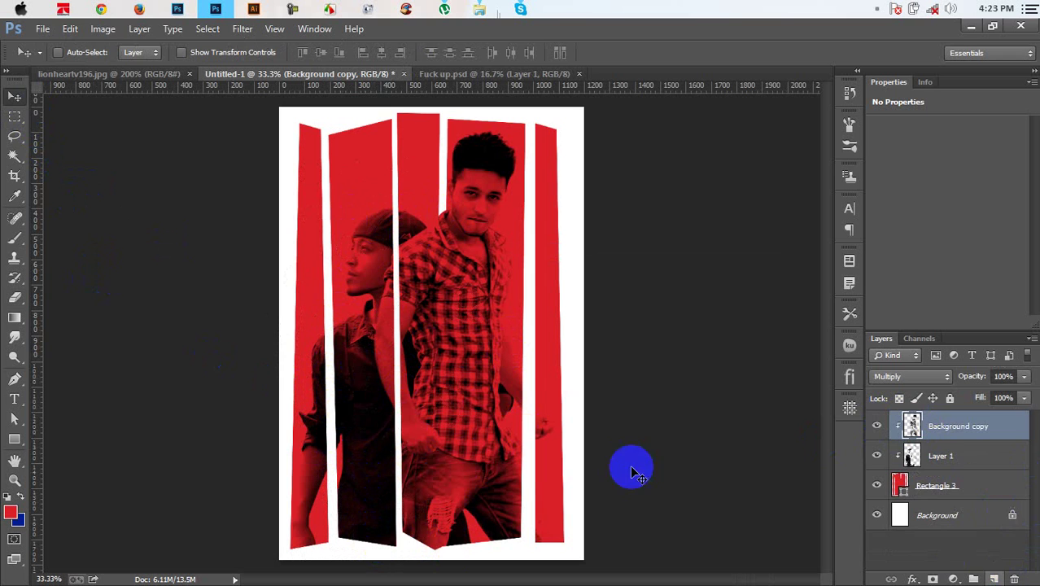
{"action": "left_click_drag", "start_coordinate": [637, 472], "coordinate": [440, 429]}
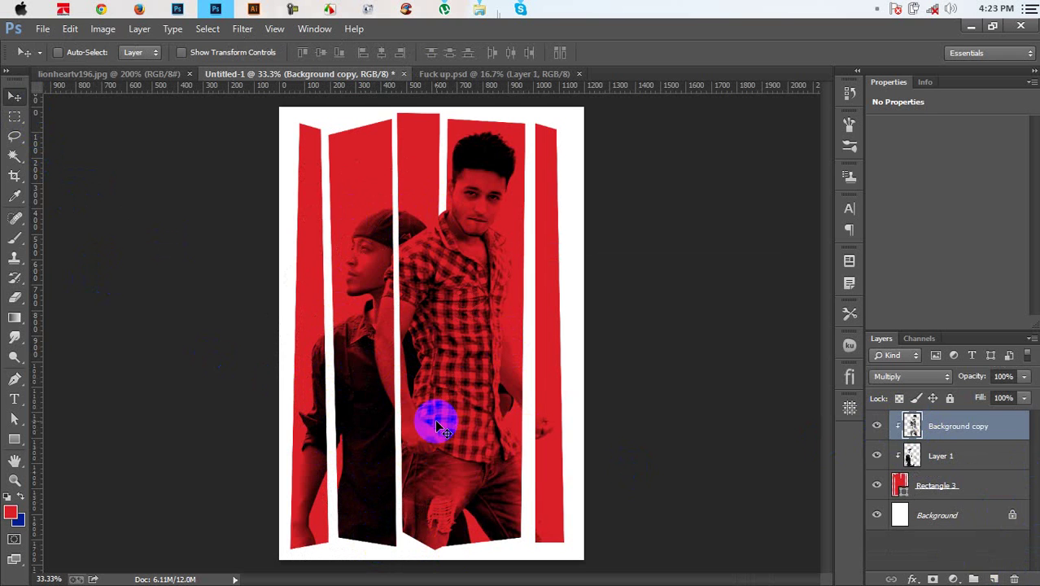
{"action": "left_click_drag", "start_coordinate": [440, 429], "coordinate": [377, 380]}
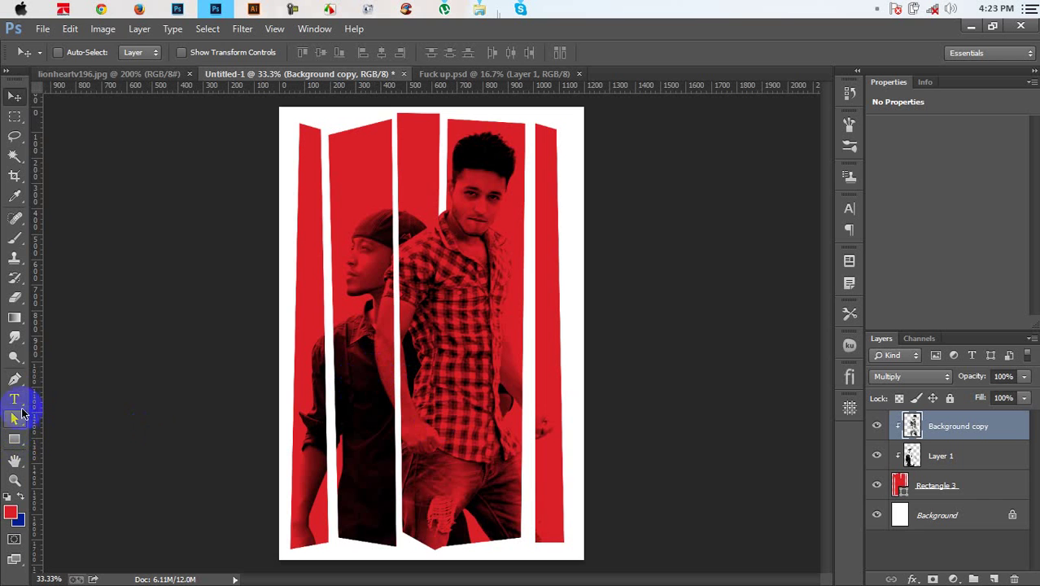
Start a white OPEN MIND text layer in Bebas, enlarged to about 110 pt.
{"action": "key", "text": "t"}
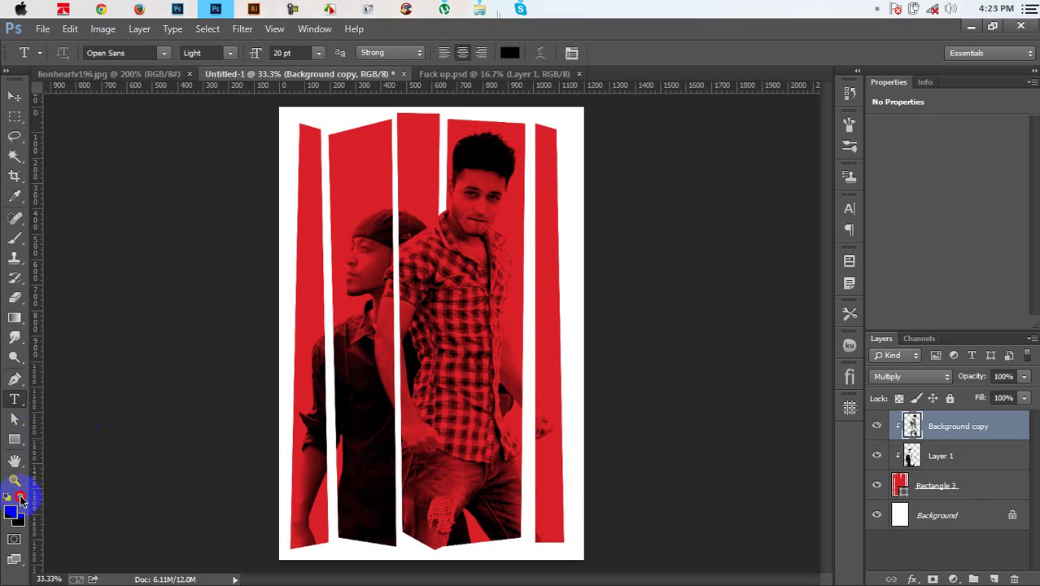
{"action": "left_click", "coordinate": [21, 498]}
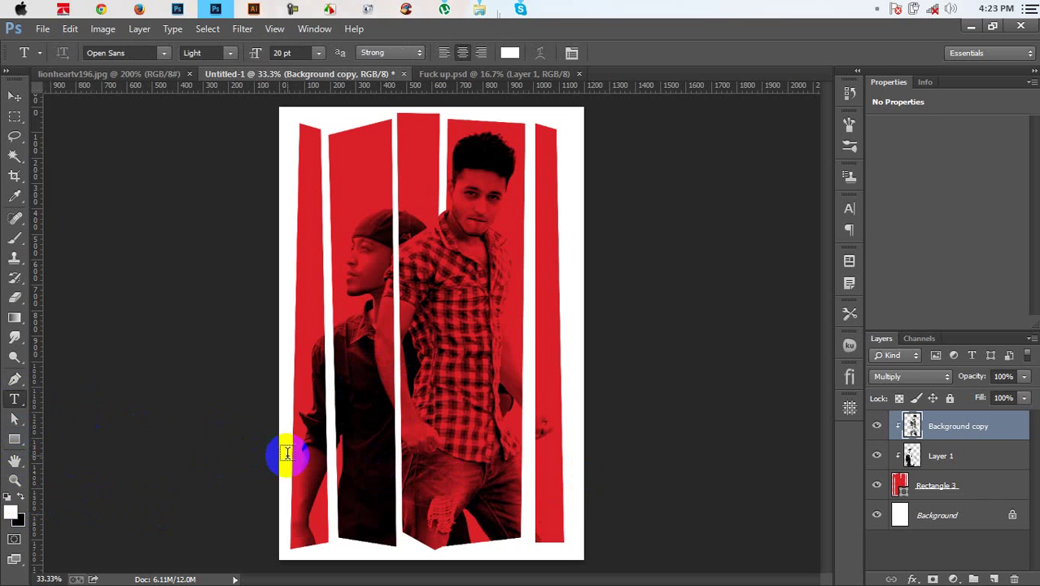
{"action": "left_click", "coordinate": [287, 453]}
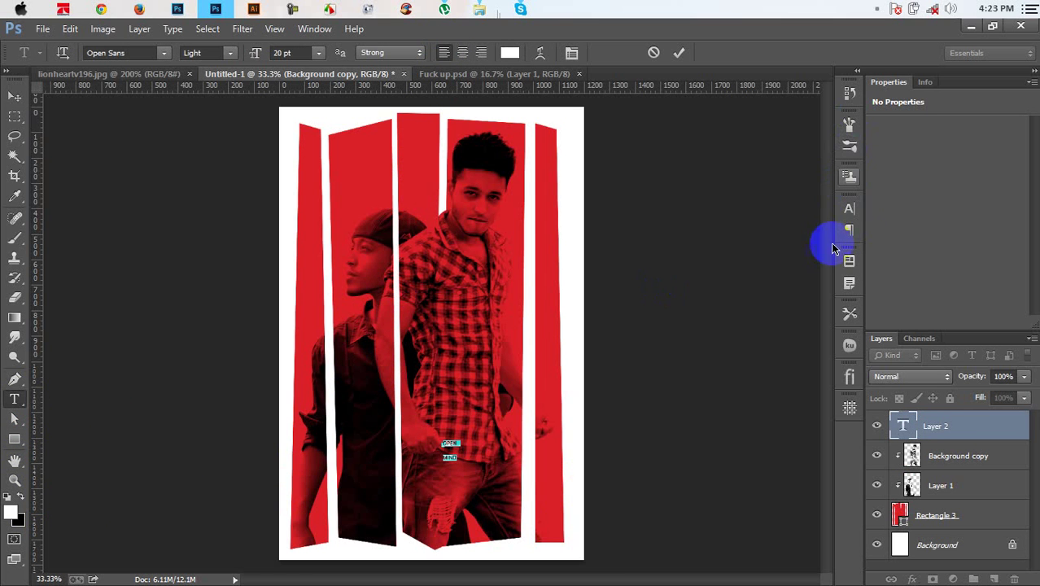
{"action": "left_click", "coordinate": [849, 211]}
{"action": "left_click", "coordinate": [818, 239]}
{"action": "left_click", "coordinate": [801, 259]}
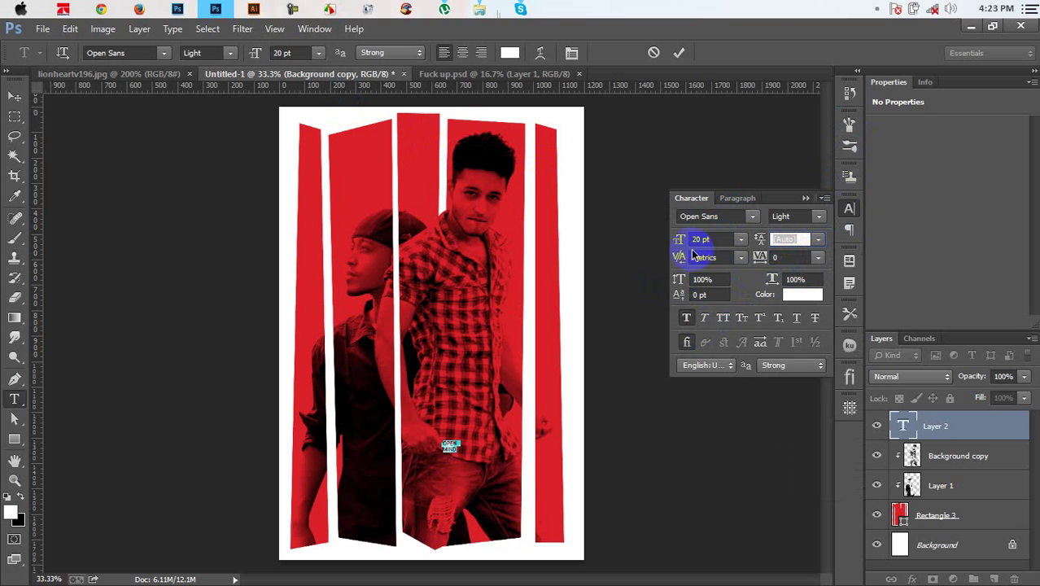
{"action": "mouse_move", "coordinate": [677, 236]}
{"action": "left_mouse_down"}
{"action": "mouse_move", "coordinate": [763, 238]}
{"action": "mouse_move", "coordinate": [529, 297]}
{"action": "mouse_move", "coordinate": [550, 293]}
{"action": "left_mouse_up"}
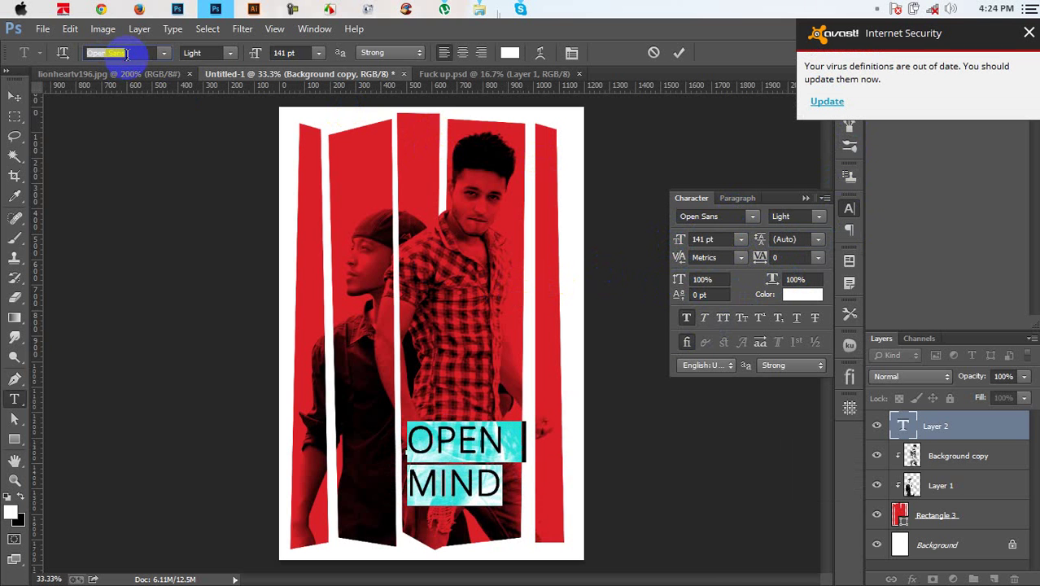
{"action": "type", "text": "Bebas"}
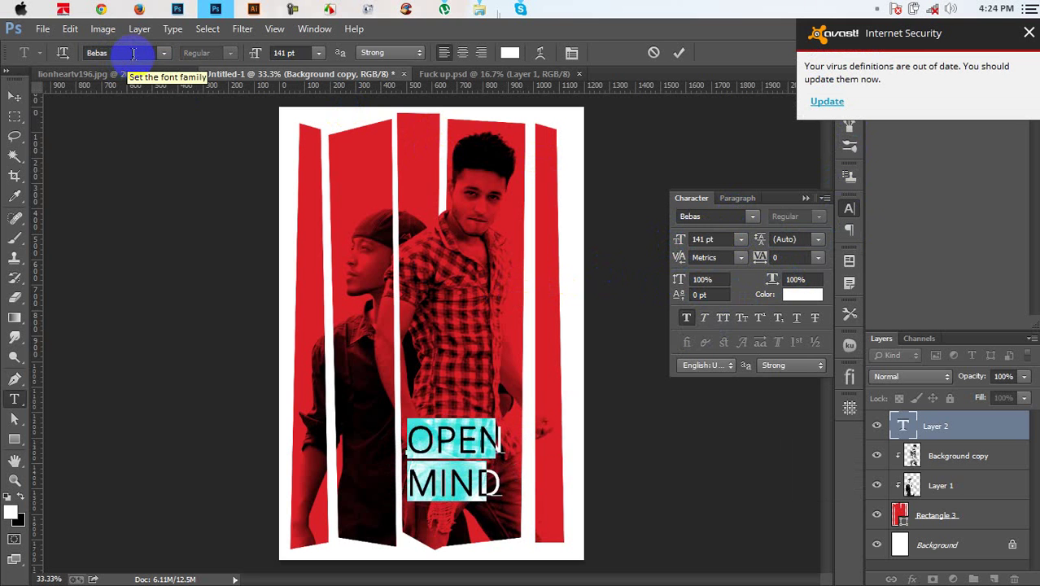
{"action": "key", "text": "Return"}
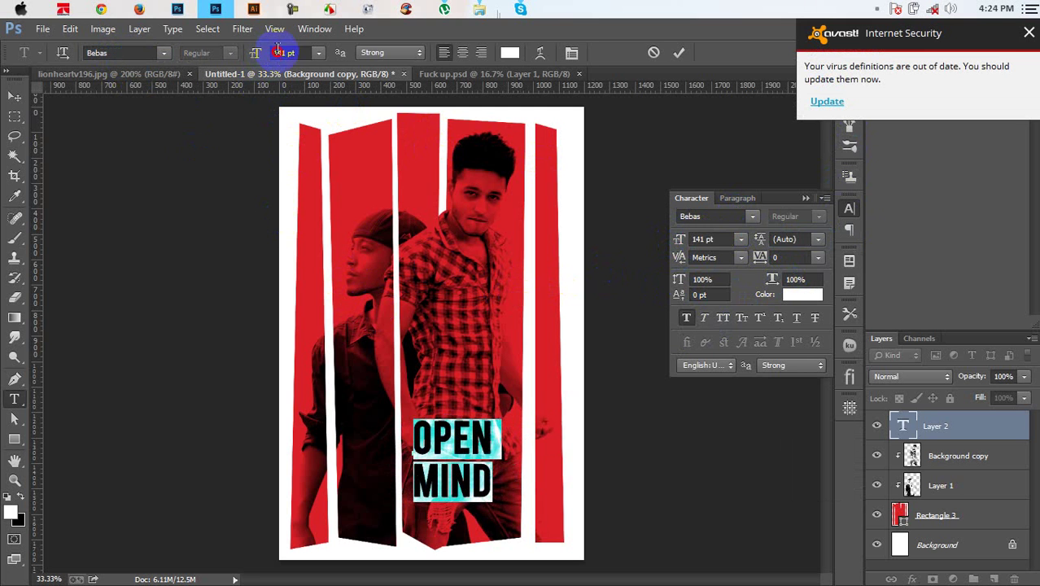
Enlarge the OPEN MIND text toward 190 pt and preview the white lettering.
{"action": "scroll", "coordinate": [277, 51], "scroll_direction": "up", "scroll_amount": 8}
{"action": "scroll", "coordinate": [276, 51], "scroll_direction": "up", "scroll_amount": 8}
{"action": "scroll", "coordinate": [277, 50], "scroll_direction": "up", "scroll_amount": 8}
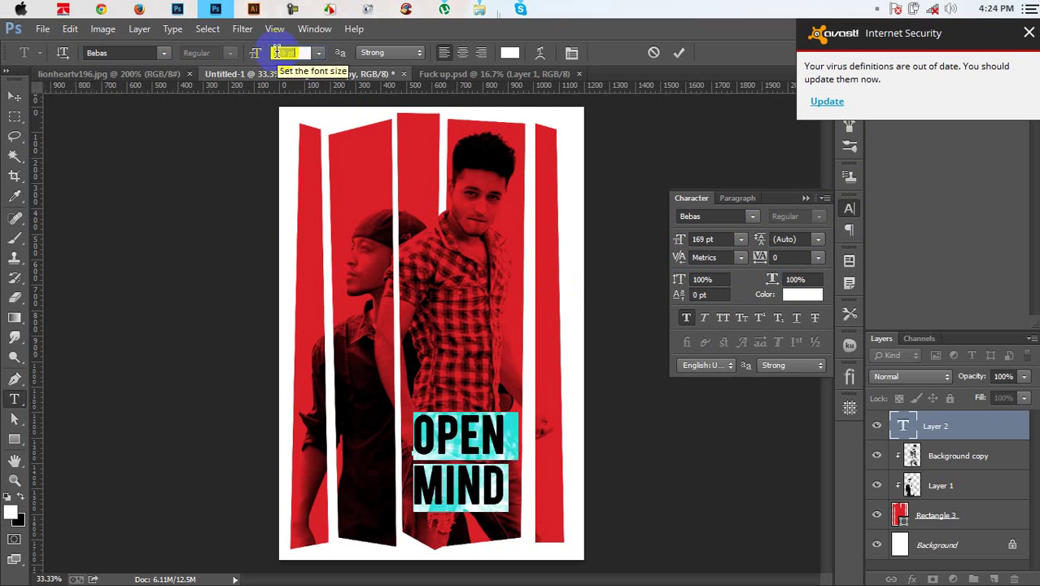
{"action": "scroll", "coordinate": [277, 50], "scroll_direction": "up", "scroll_amount": 9}
{"action": "scroll", "coordinate": [276, 50], "scroll_direction": "up", "scroll_amount": 7}
{"action": "scroll", "coordinate": [276, 50], "scroll_direction": "up", "scroll_amount": 6}
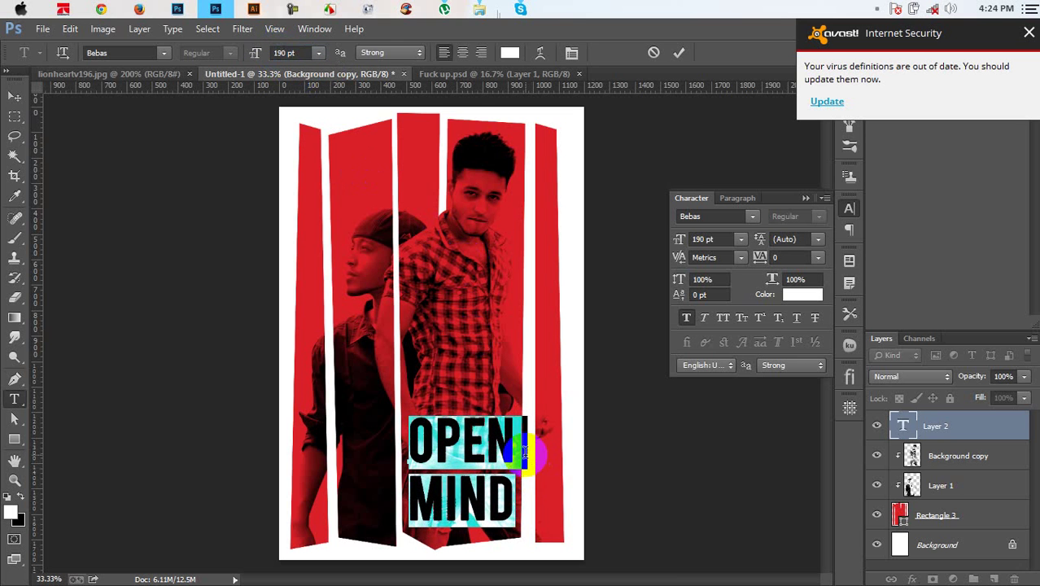
{"action": "left_click", "coordinate": [525, 453]}
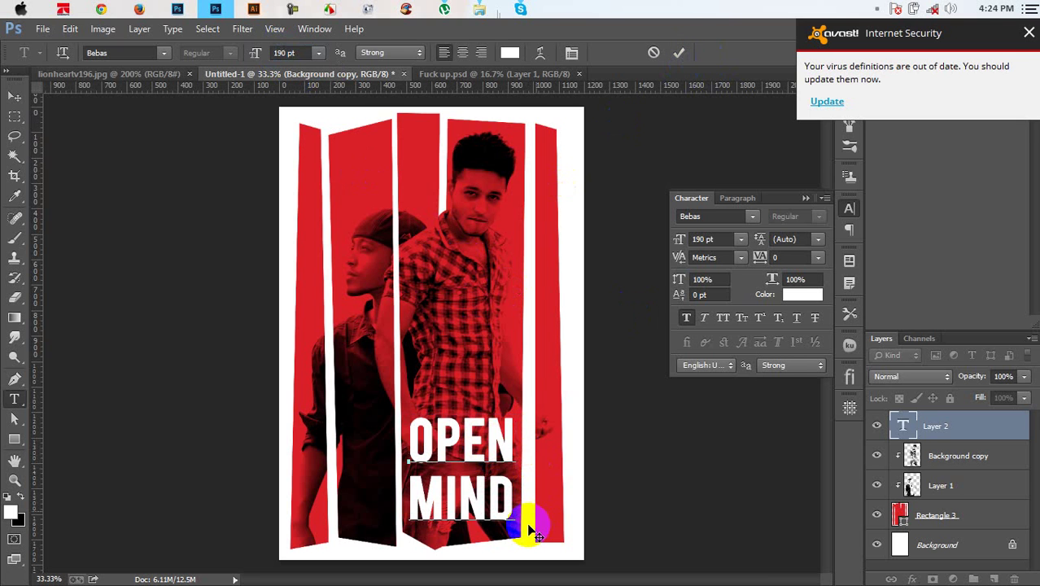
Set the OPEN MIND leading to 185 pt, commit it, and move it toward the bottom.
{"action": "left_click_drag", "start_coordinate": [531, 533], "coordinate": [402, 430]}
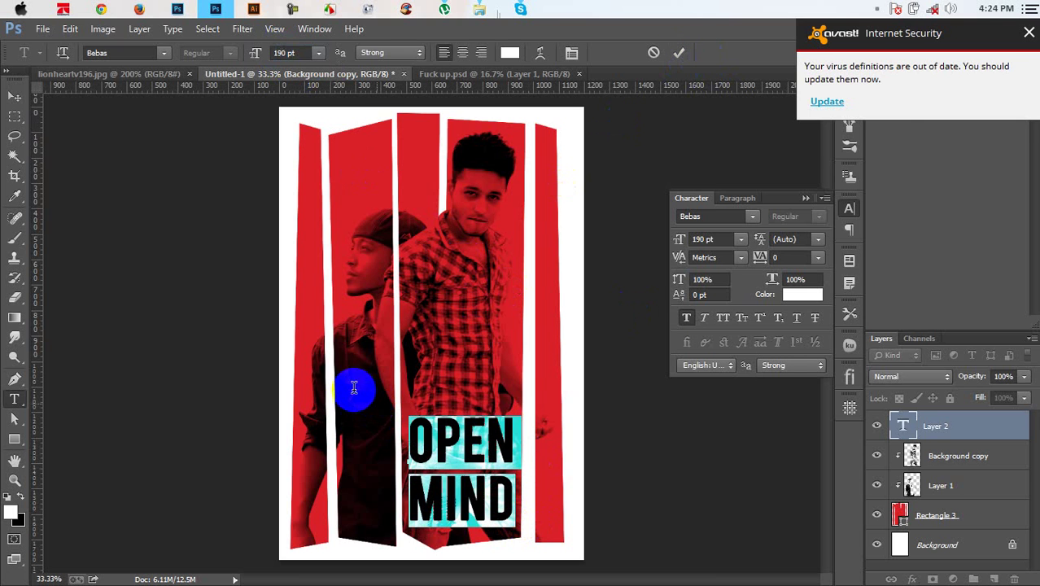
{"action": "left_click", "coordinate": [804, 240]}
{"action": "type", "text": "0"}
{"action": "key", "text": "Return"}
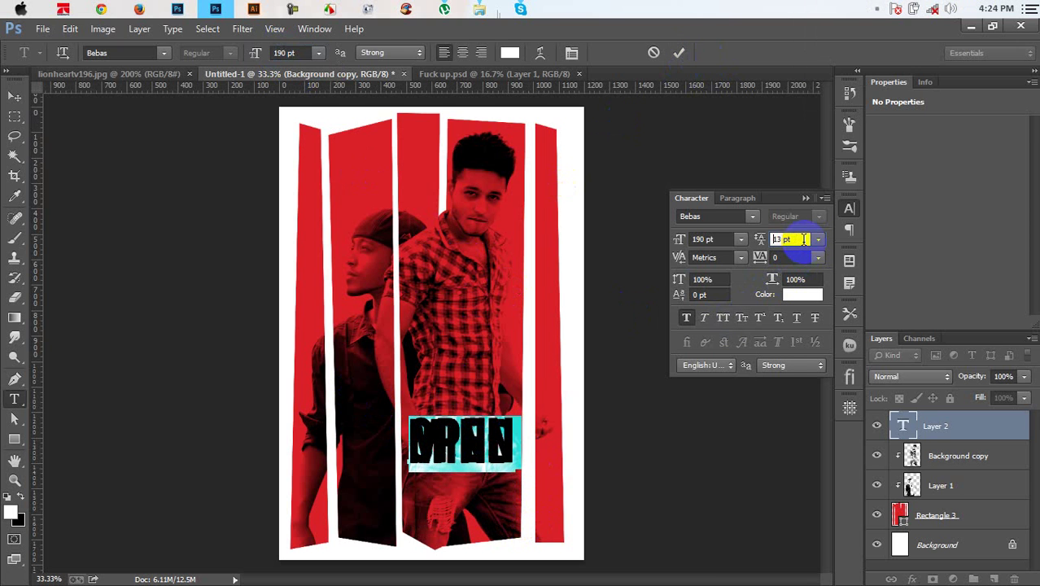
{"action": "left_click_drag", "start_coordinate": [759, 240], "coordinate": [761, 244]}
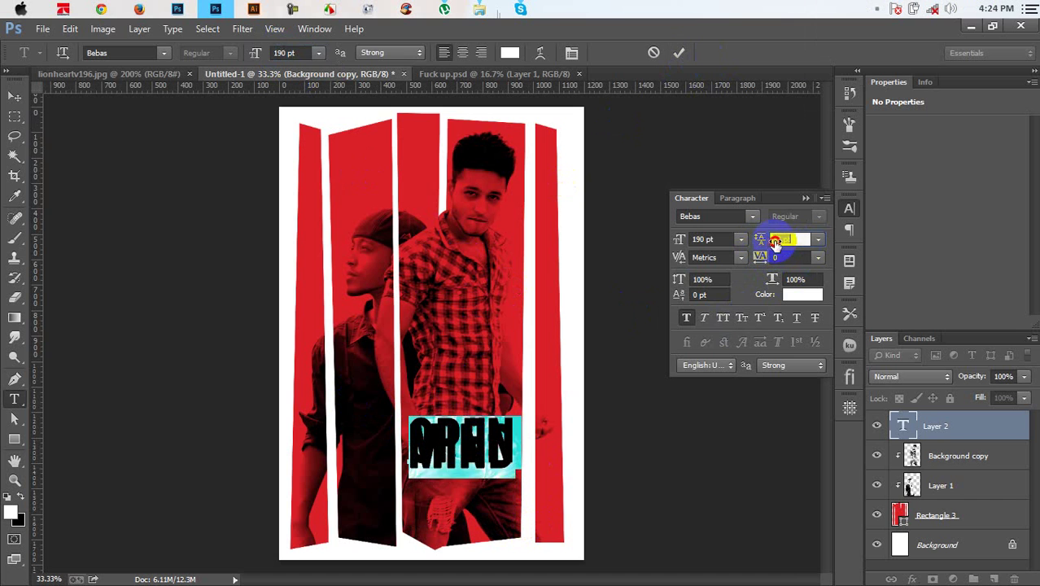
{"action": "left_click_drag", "start_coordinate": [776, 242], "coordinate": [886, 249]}
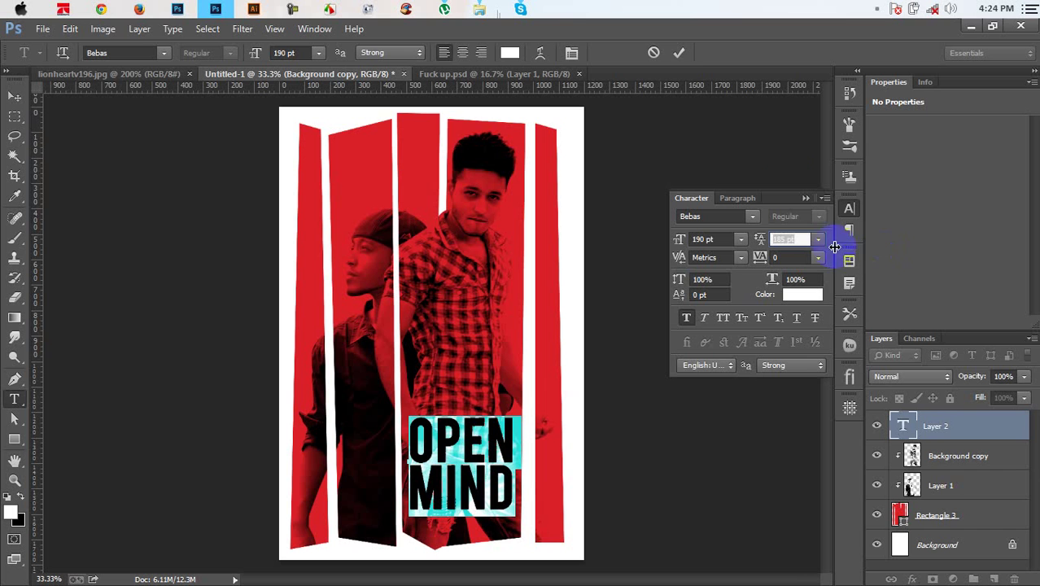
{"action": "left_click", "coordinate": [681, 54]}
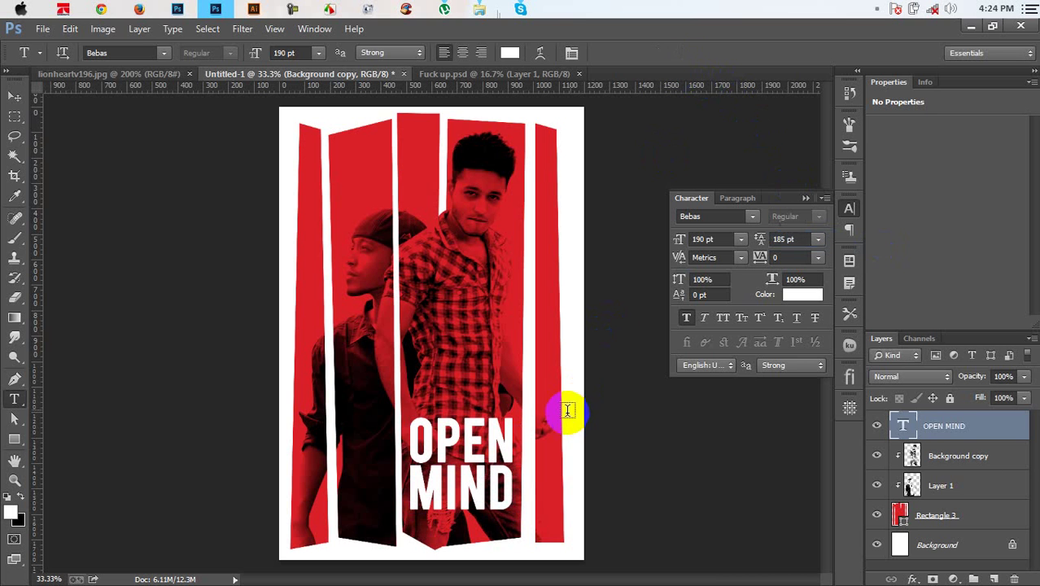
{"action": "left_click", "coordinate": [15, 98]}
{"action": "left_click_drag", "start_coordinate": [440, 359], "coordinate": [443, 369]}
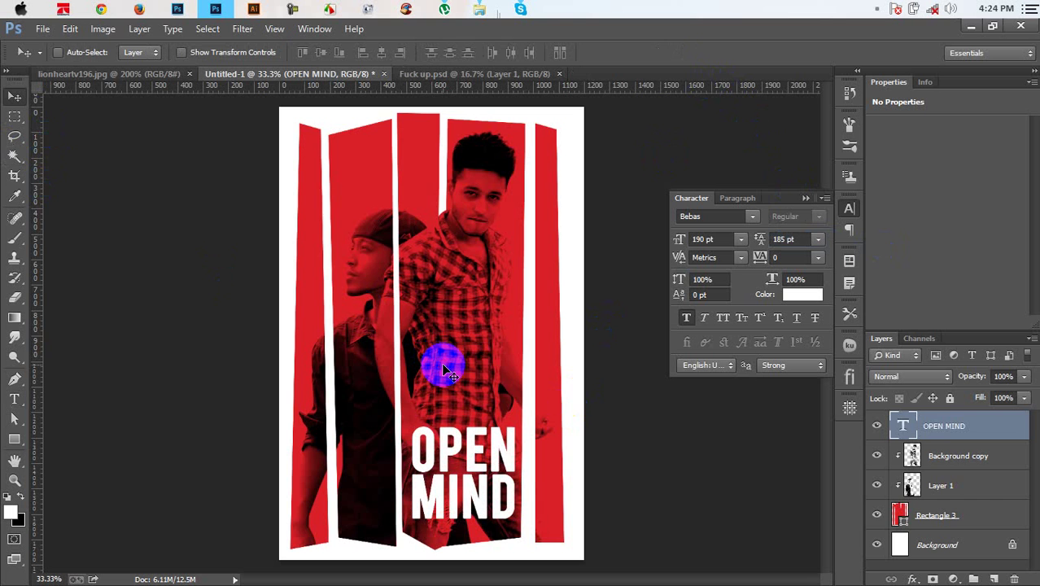
Duplicate OPEN MIND to the top left and begin retyping the copy as DIRECTOR.
{"action": "left_click_drag", "start_coordinate": [446, 371], "coordinate": [378, 171]}
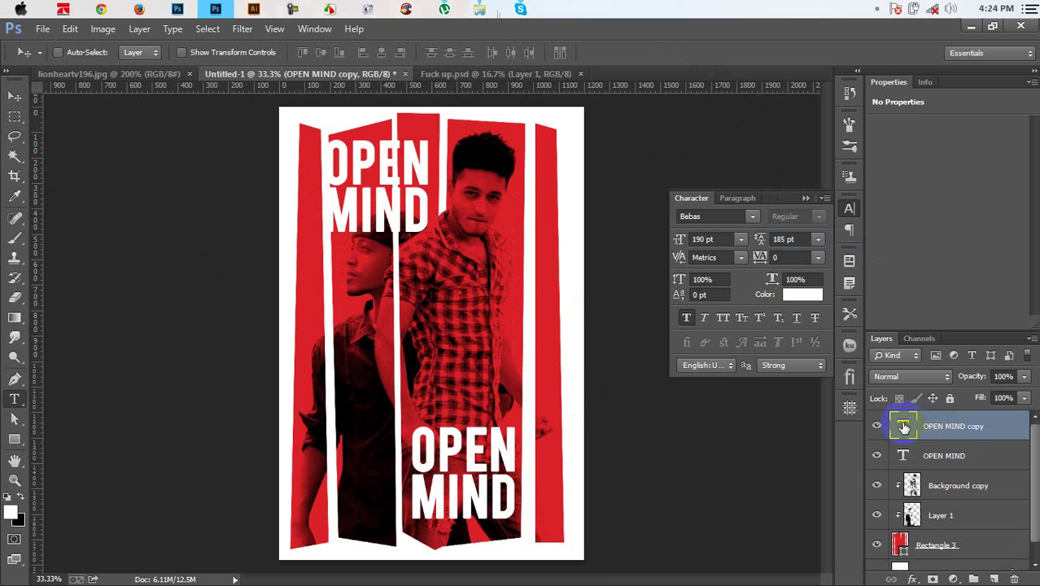
{"action": "double_click", "coordinate": [904, 427]}
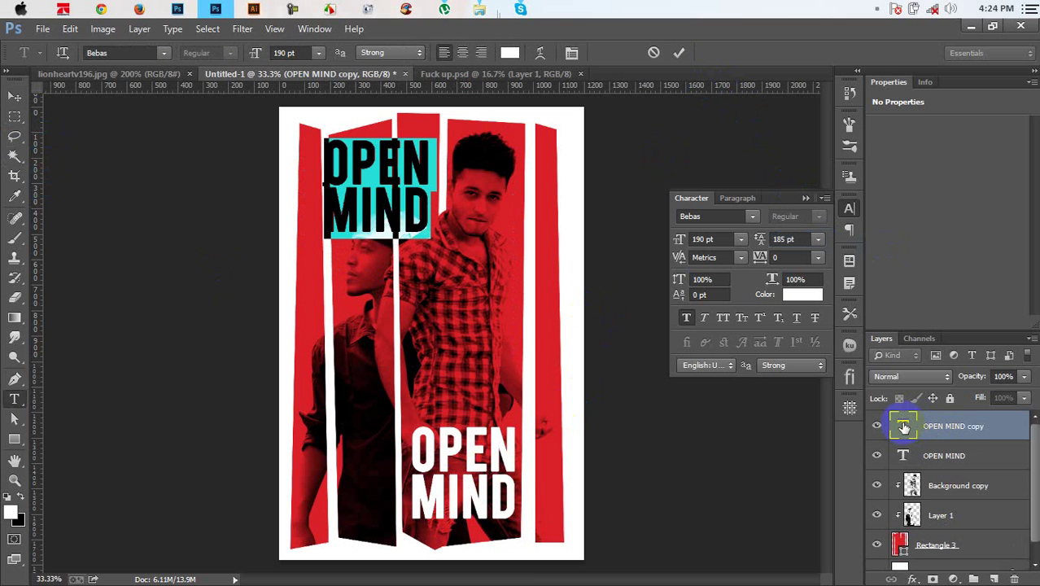
{"action": "type", "text": "EDIT"}
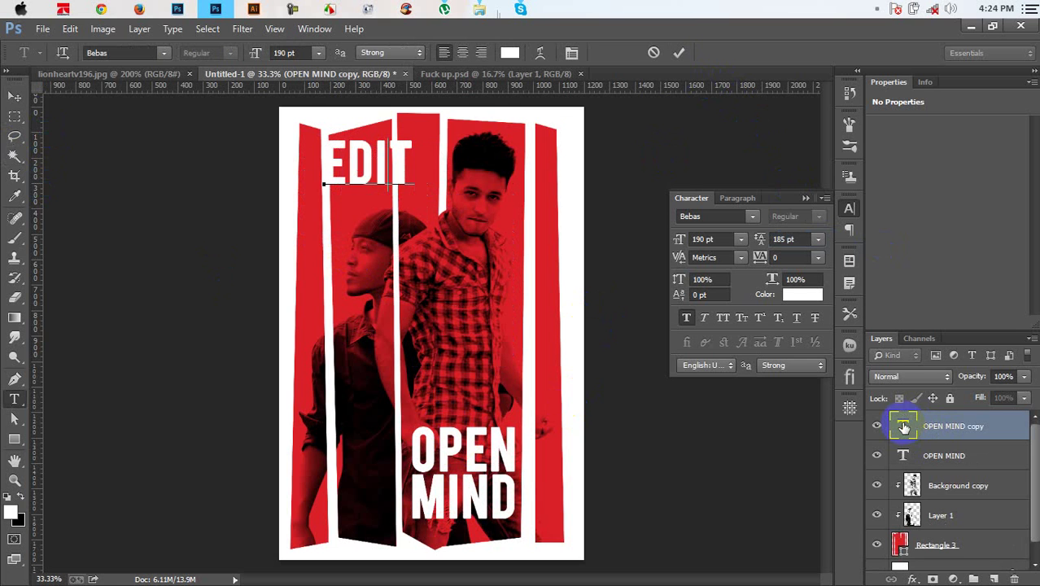
{"action": "key", "text": "BackSpace"}
{"action": "key", "text": "BackSpace"}
{"action": "key", "text": "BackSpace"}
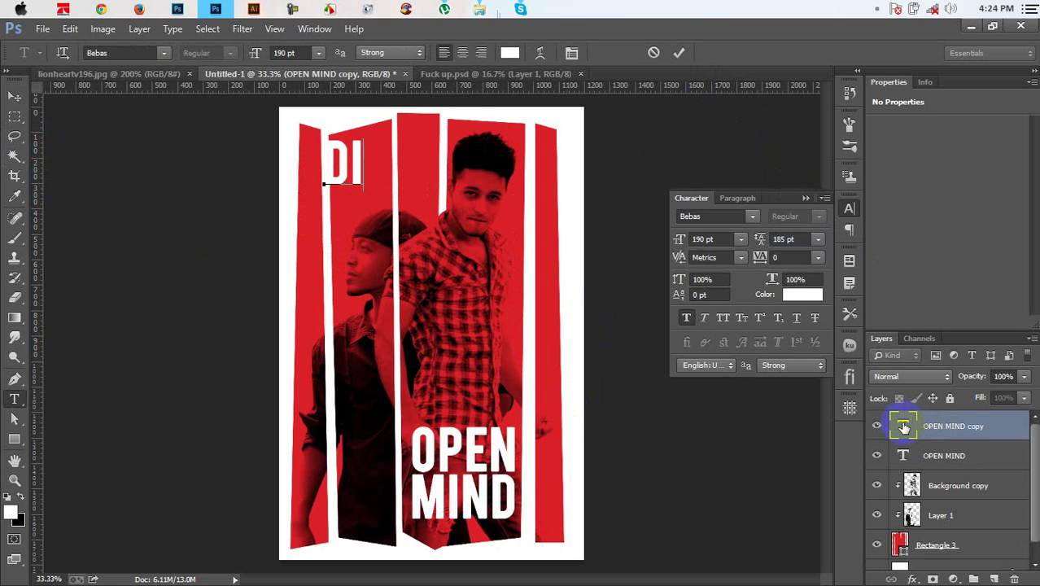
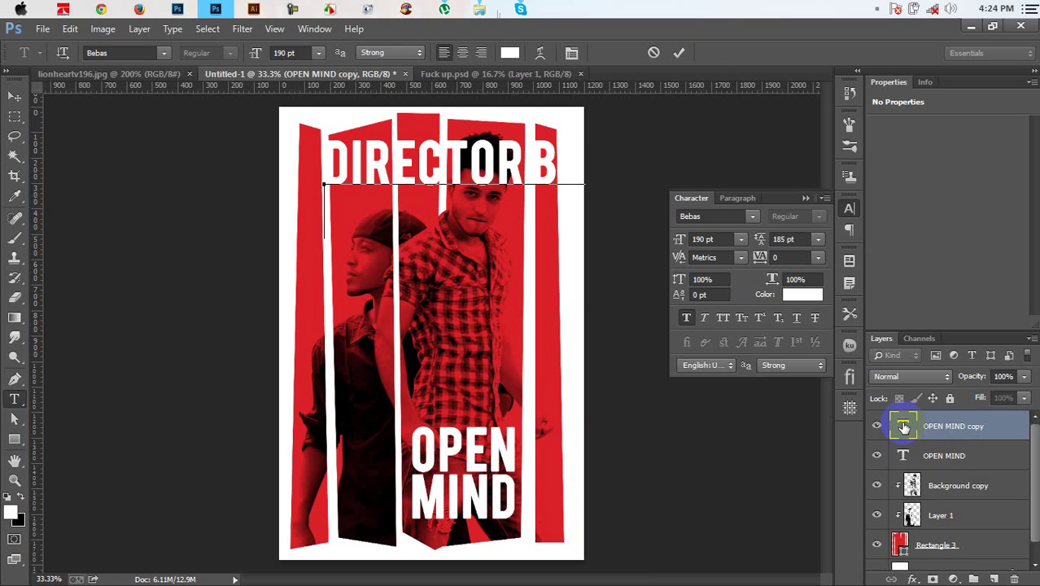
Complete the name HAS HASIB and set the credit to 57 pt with Auto leading.
{"action": "type", "text": "S H"}
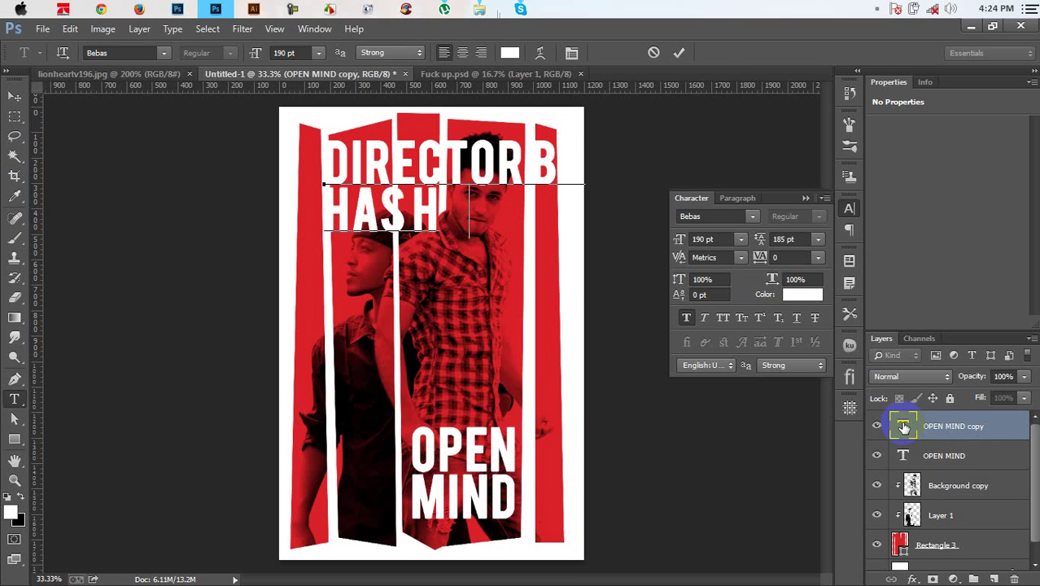
{"action": "type", "text": "ASIB"}
{"action": "double_click", "coordinate": [904, 427]}
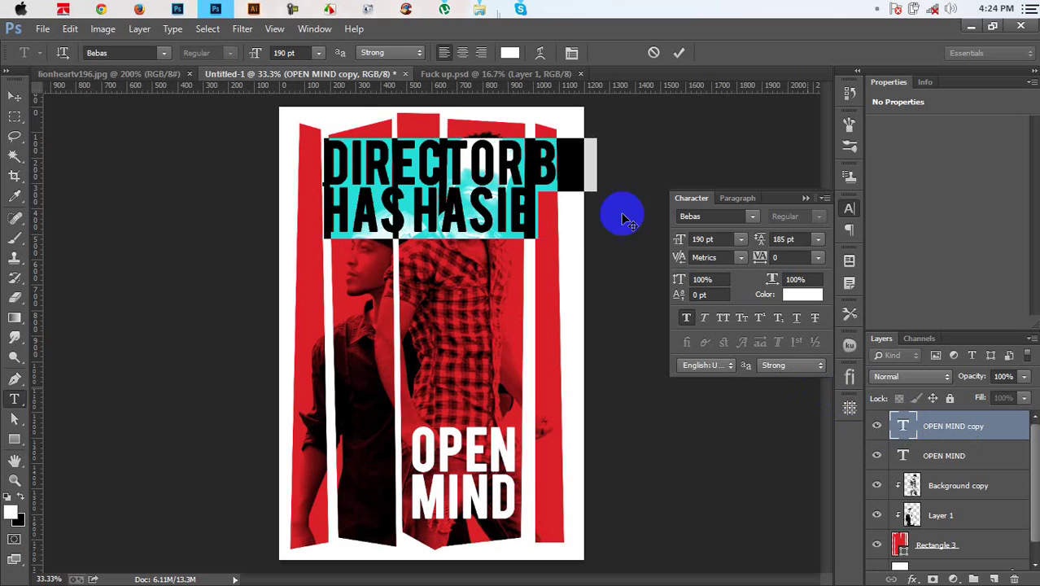
{"action": "mouse_move", "coordinate": [255, 52]}
{"action": "left_mouse_down"}
{"action": "mouse_move", "coordinate": [168, 123]}
{"action": "mouse_move", "coordinate": [146, 128]}
{"action": "left_mouse_up"}
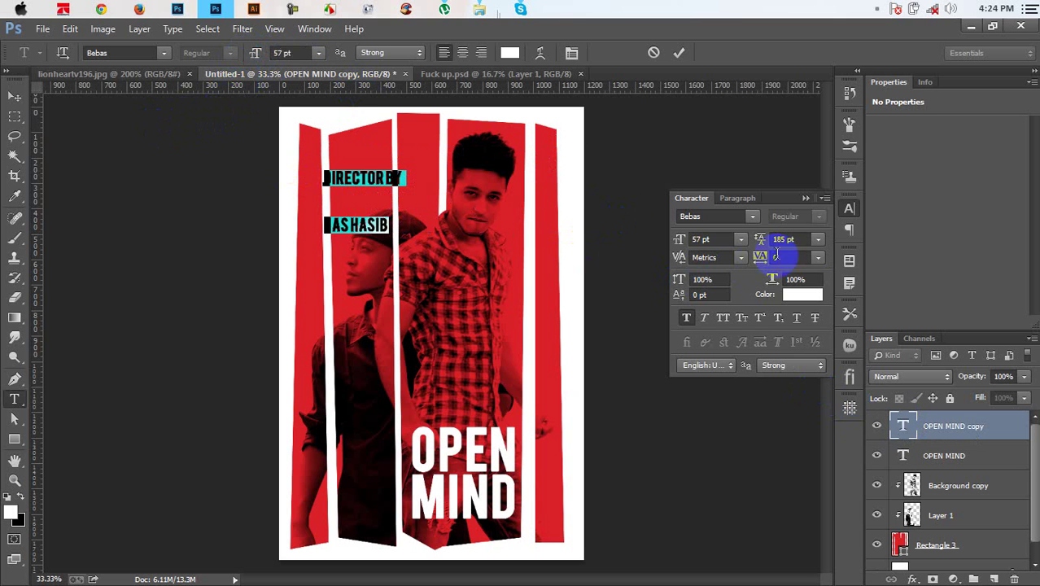
{"action": "left_click", "coordinate": [827, 239]}
{"action": "left_click", "coordinate": [802, 258]}
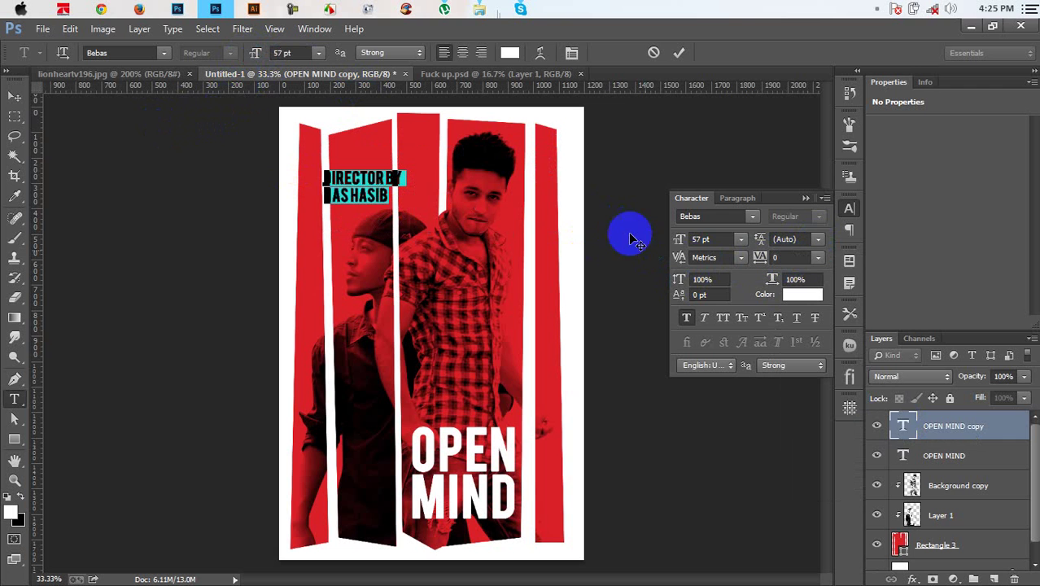
Move the credit up near the poster's top-left and commit it.
{"action": "left_click_drag", "start_coordinate": [617, 124], "coordinate": [627, 95]}
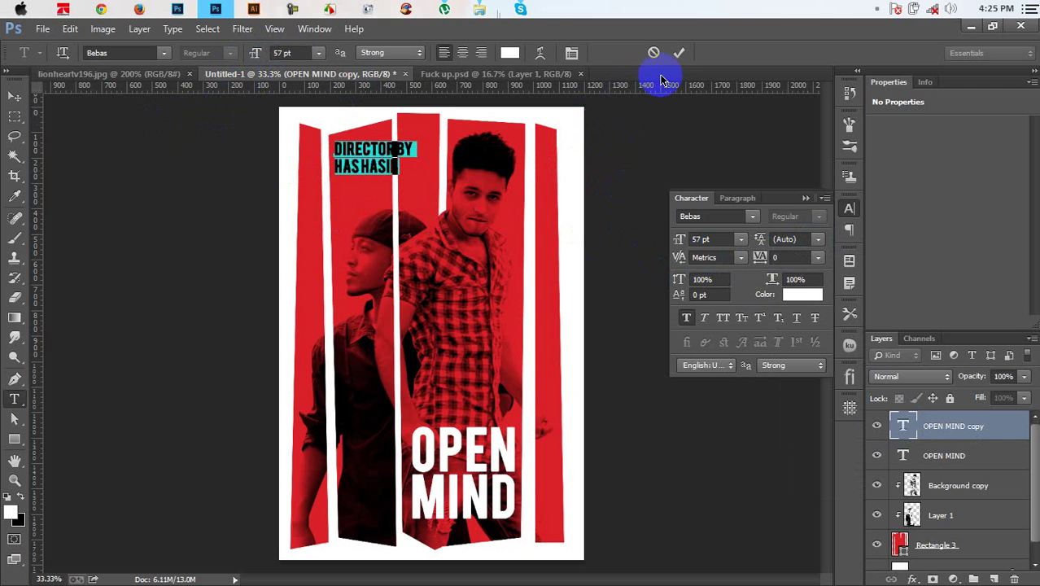
{"action": "left_click", "coordinate": [680, 54]}
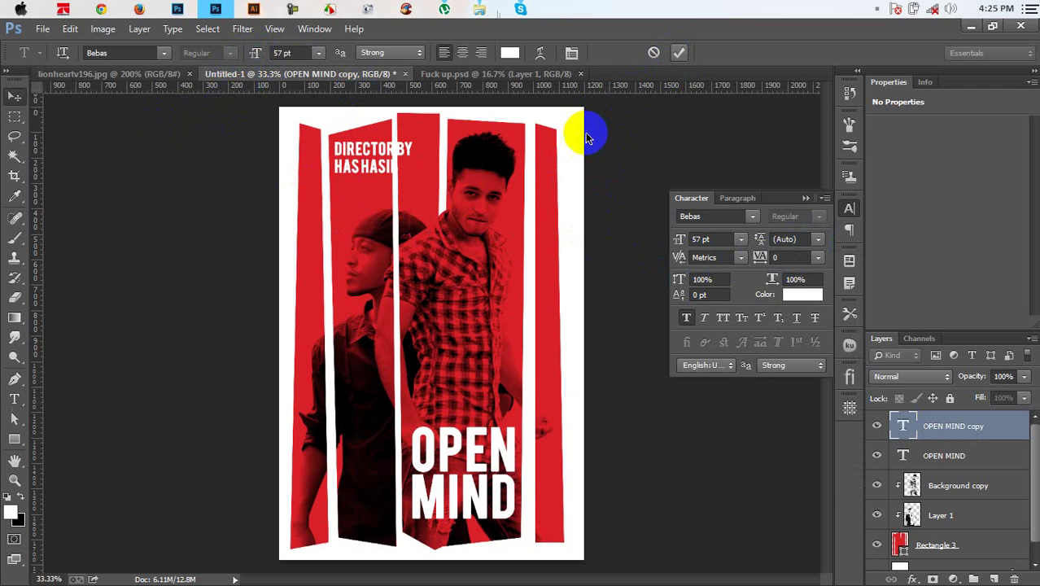
{"action": "key", "text": "v"}
{"action": "key", "text": "ctrl+plus"}
{"action": "key", "text": "ctrl+plus"}
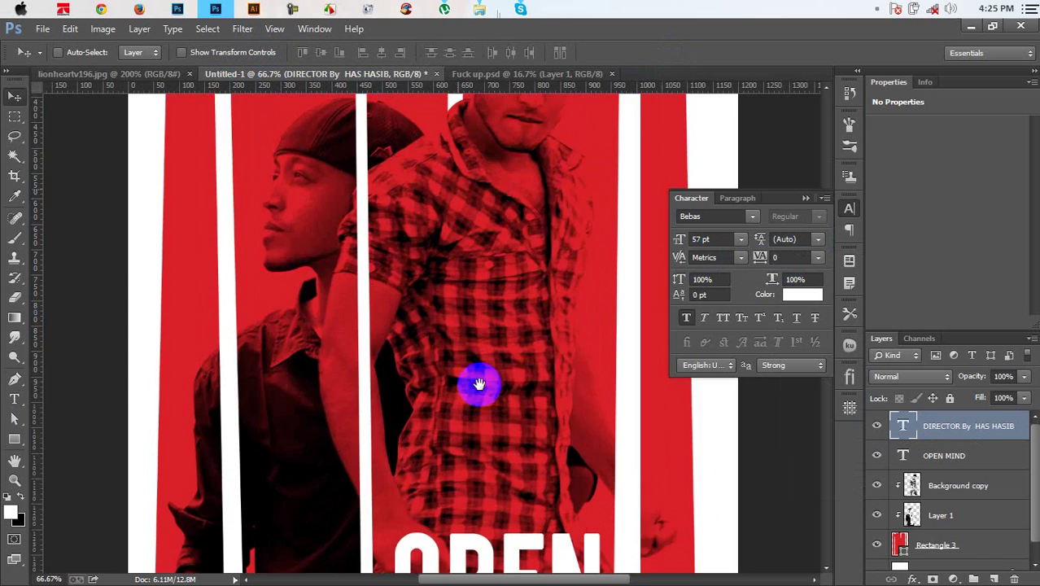
Scale the credit text and rotate it to about -8.8 degrees.
{"action": "scroll", "coordinate": [475, 376], "scroll_direction": "up", "scroll_amount": 3}
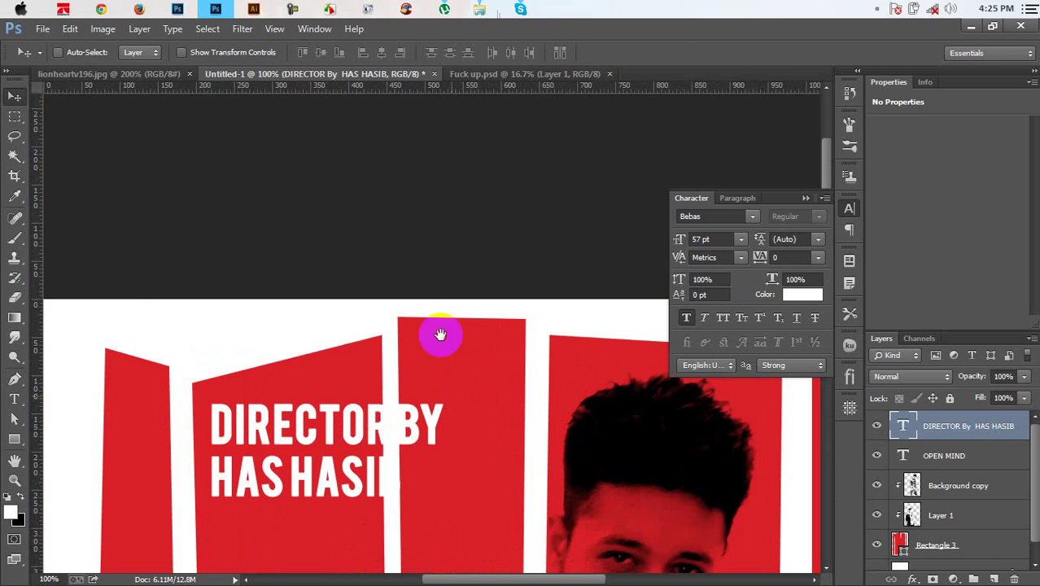
{"action": "scroll", "coordinate": [436, 337], "scroll_direction": "down", "scroll_amount": 5}
{"action": "key", "text": "ctrl+t"}
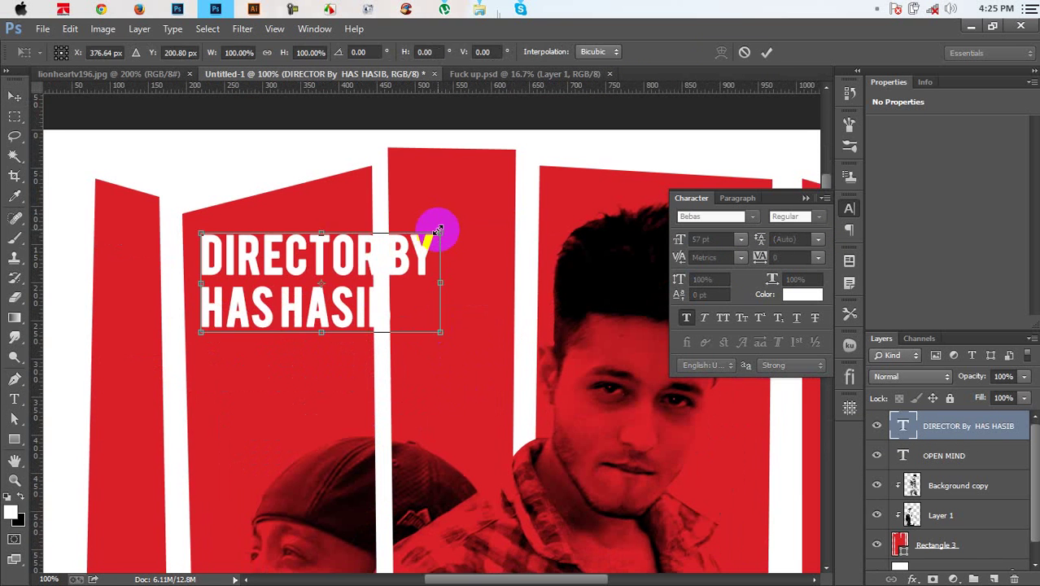
{"action": "left_click_drag", "start_coordinate": [442, 226], "coordinate": [498, 210]}
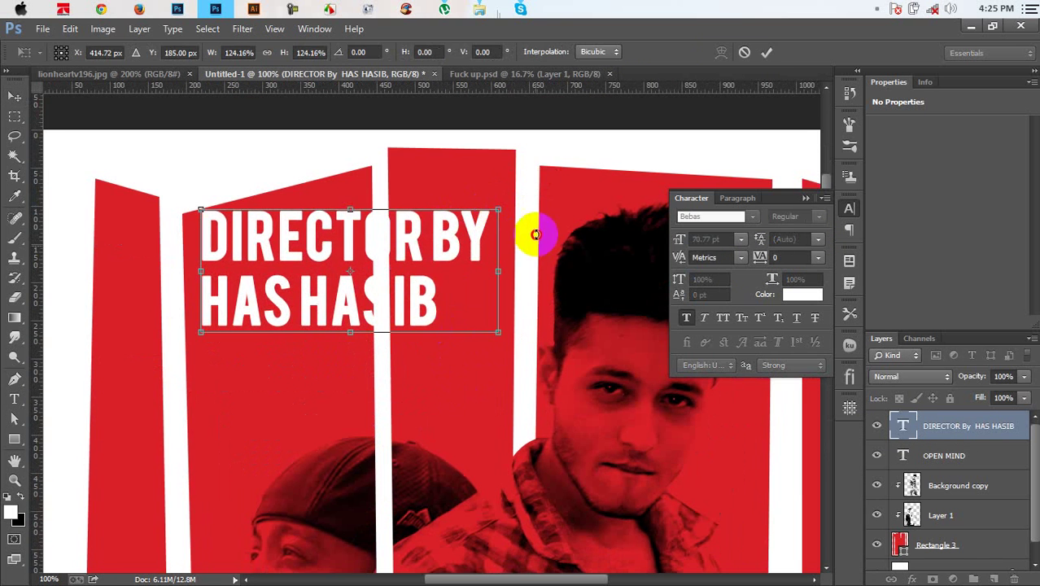
{"action": "left_click_drag", "start_coordinate": [533, 245], "coordinate": [531, 226]}
{"action": "left_click_drag", "start_coordinate": [498, 323], "coordinate": [362, 291]}
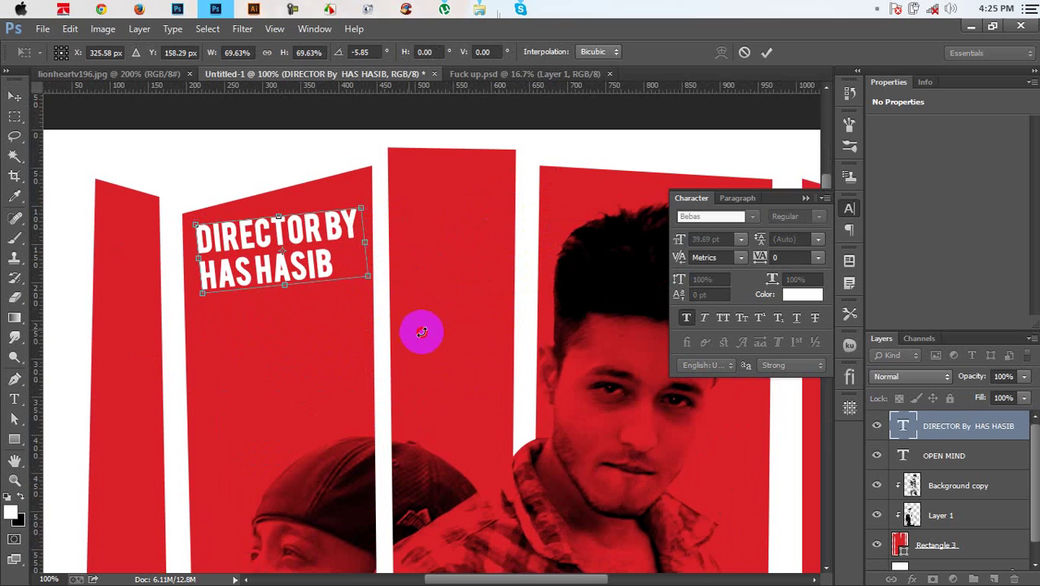
{"action": "left_click_drag", "start_coordinate": [418, 332], "coordinate": [431, 327]}
{"action": "key", "text": "Return"}
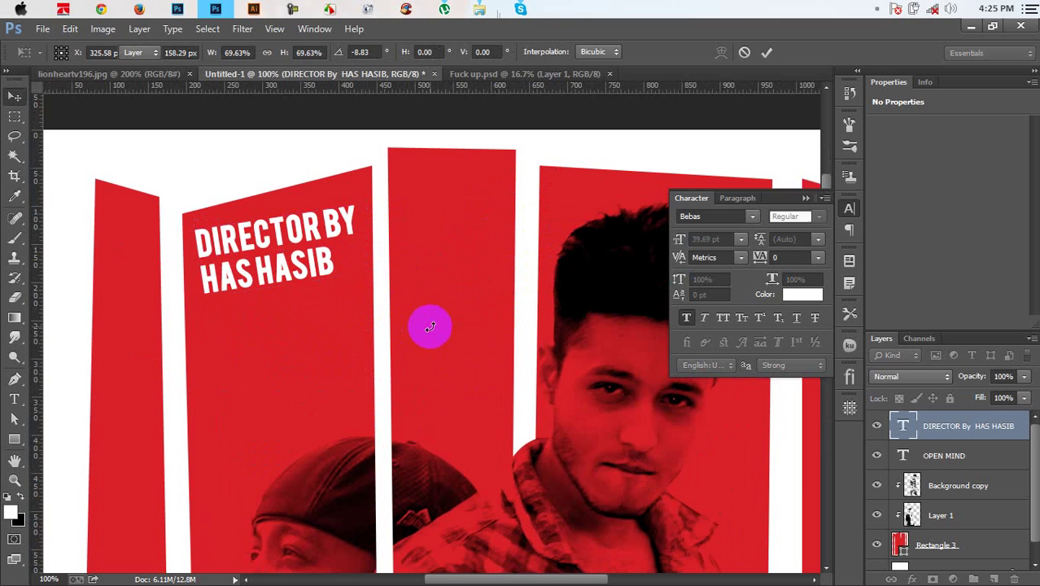
Delete BY, raise DIRECTOR to 41.69 pt, and drag a copy about 123 px right.
{"action": "key", "text": "t"}
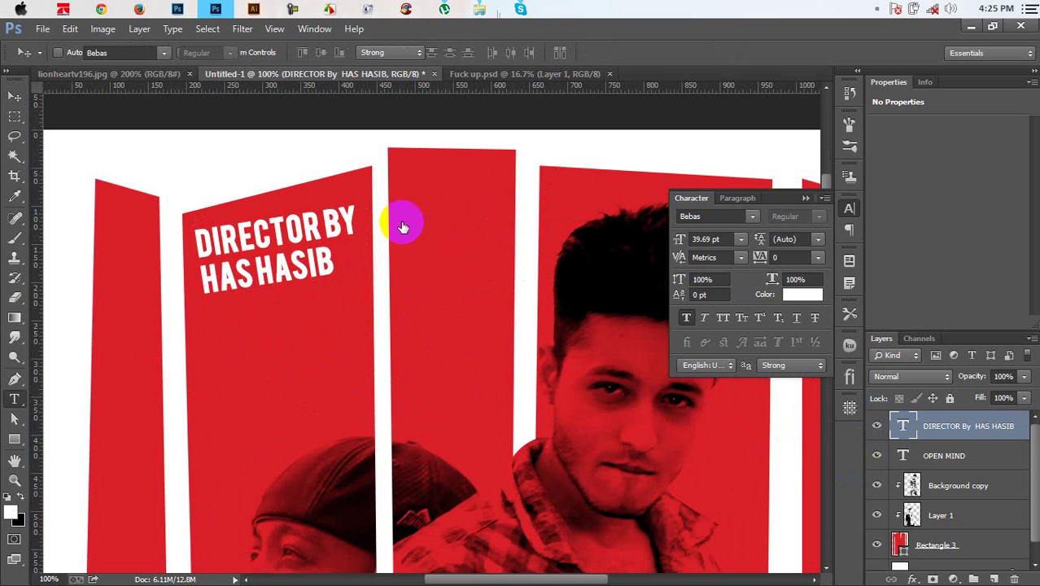
{"action": "left_click_drag", "start_coordinate": [326, 219], "coordinate": [356, 232]}
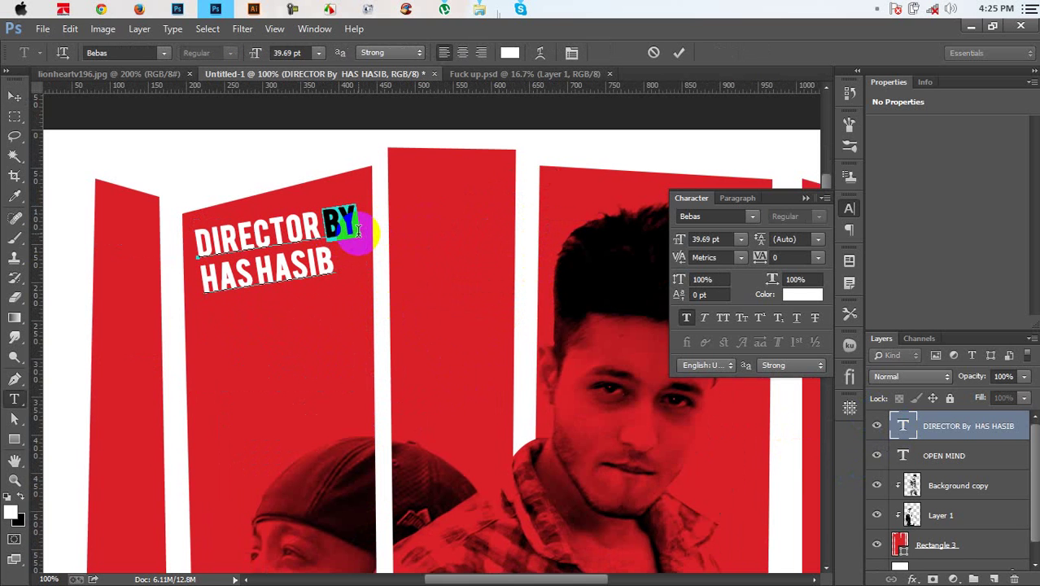
{"action": "key", "text": "BackSpace"}
{"action": "left_click_drag", "start_coordinate": [325, 217], "coordinate": [176, 228]}
{"action": "left_click", "coordinate": [287, 53]}
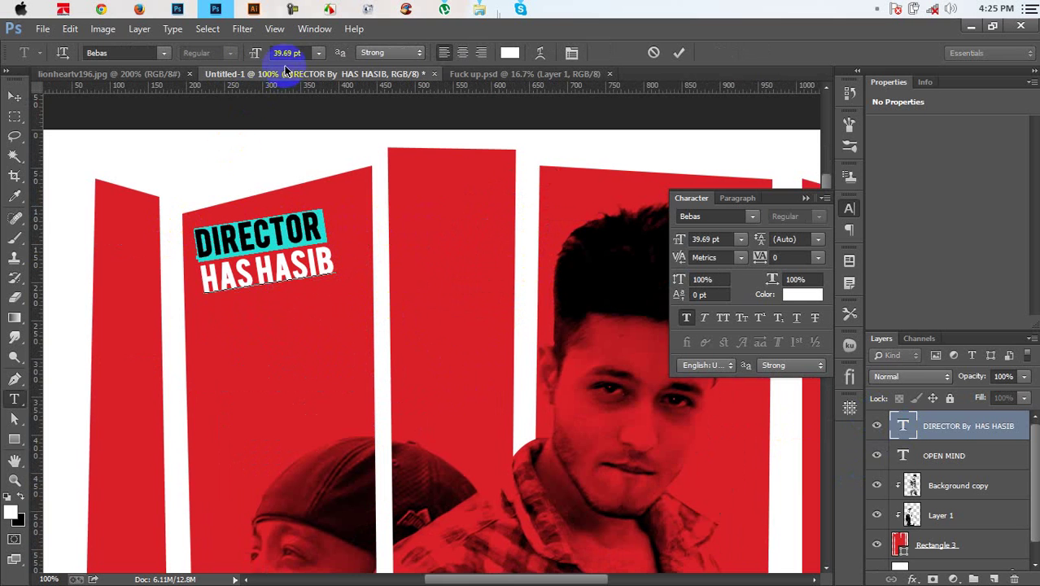
{"action": "key", "text": "Up"}
{"action": "key", "text": "Up"}
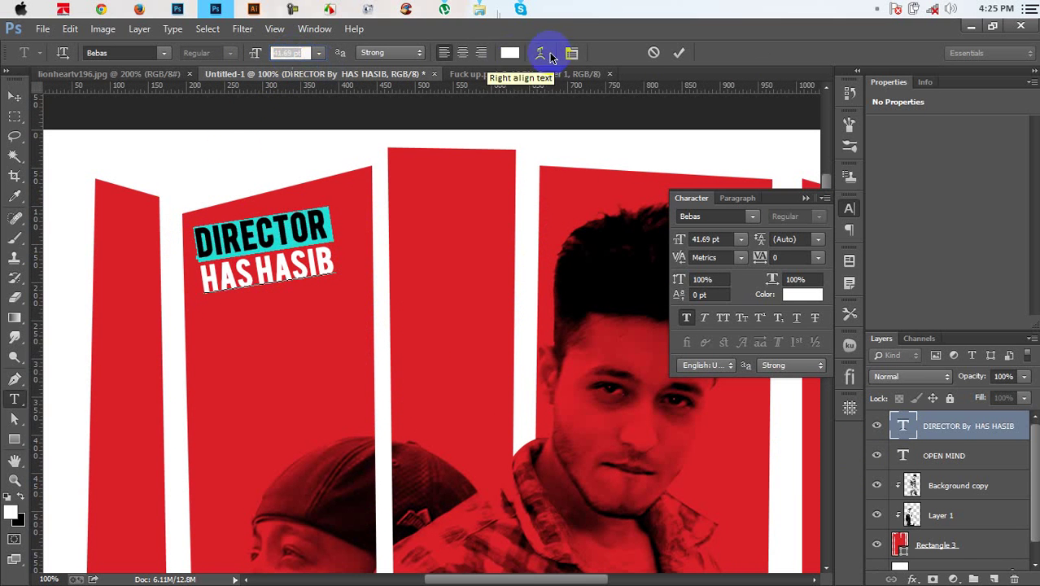
{"action": "left_click", "coordinate": [680, 53]}
{"action": "key", "text": "v"}
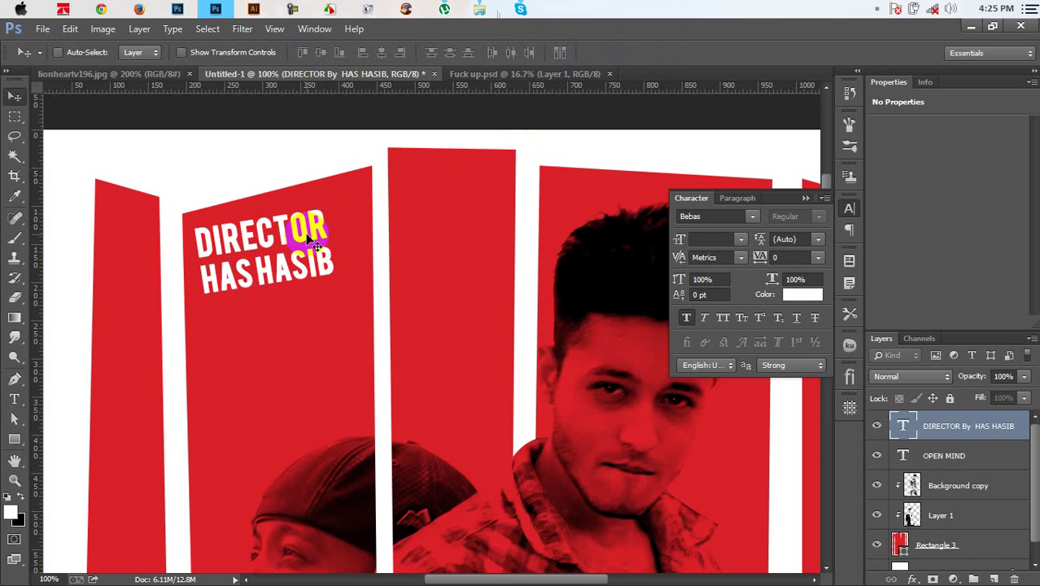
{"action": "mouse_move", "coordinate": [305, 234]}
{"action": "left_mouse_down"}
{"action": "mouse_move", "coordinate": [291, 230]}
{"action": "mouse_move", "coordinate": [383, 235]}
{"action": "left_mouse_up"}
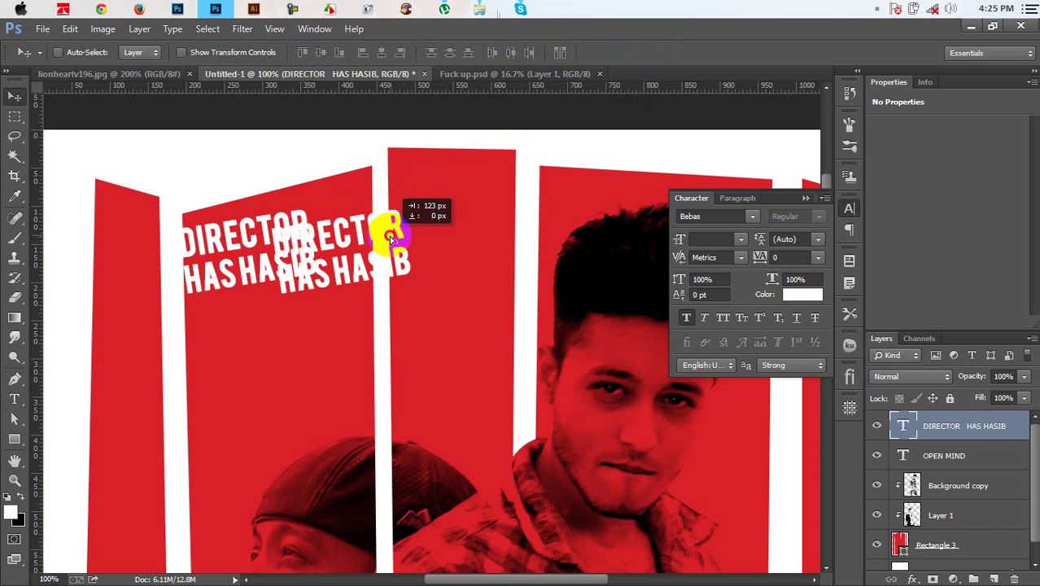
Change the duplicated credit's text to BY.
{"action": "double_click", "coordinate": [902, 425]}
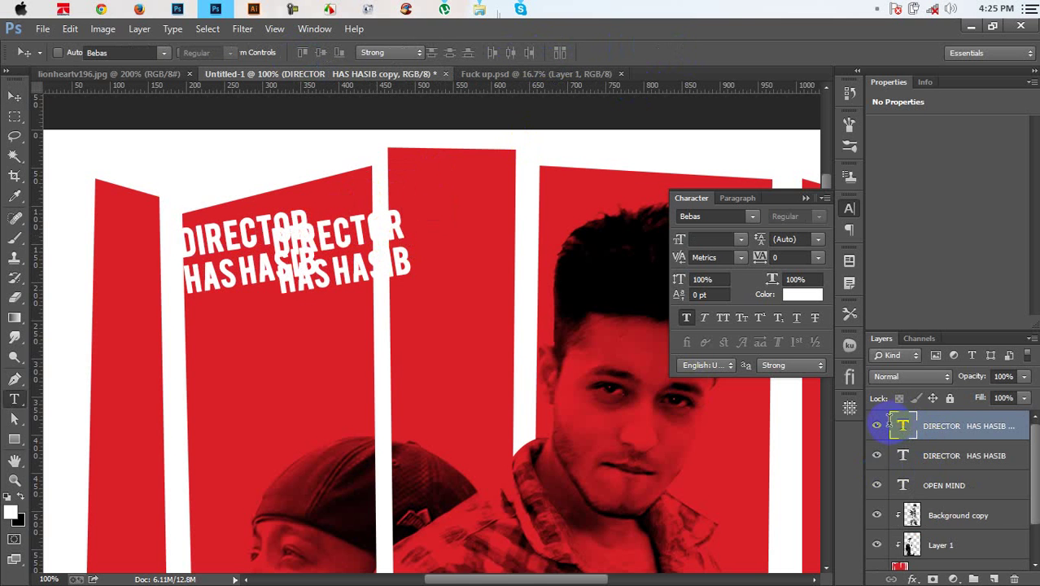
{"action": "type", "text": "BY"}
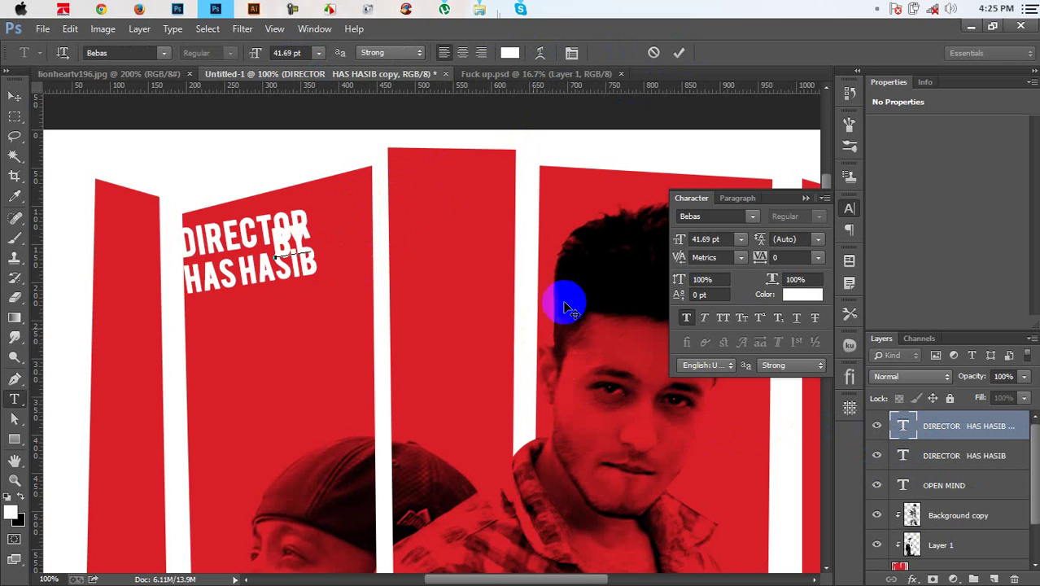
{"action": "left_click", "coordinate": [680, 52]}
Rotate BY to about 86°, skew it, and stretch it beside both credit lines.
{"action": "key", "text": "v"}
{"action": "key", "text": "ctrl+t"}
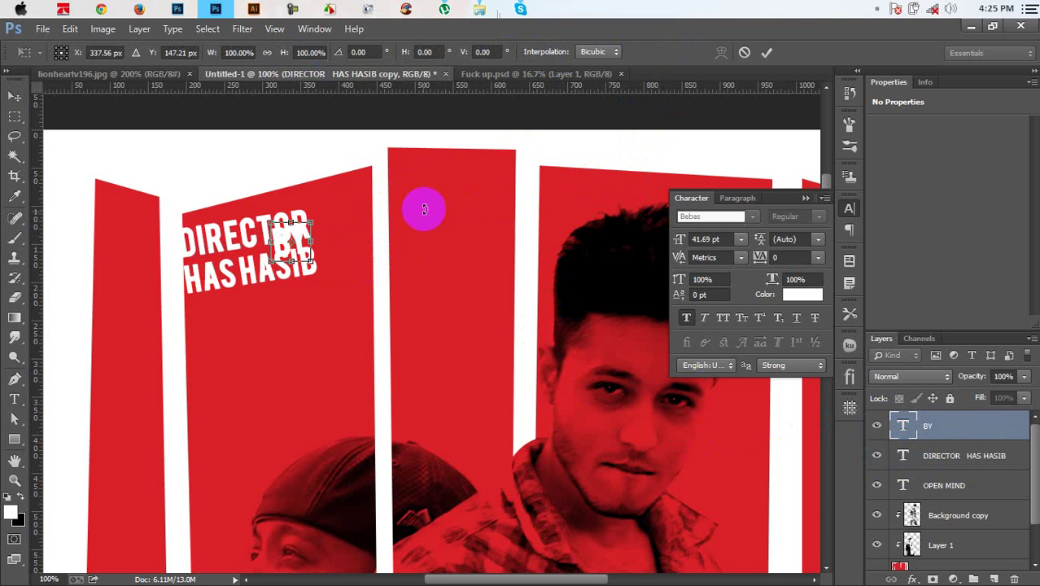
{"action": "mouse_move", "coordinate": [420, 209]}
{"action": "left_mouse_down"}
{"action": "mouse_move", "coordinate": [330, 342]}
{"action": "mouse_move", "coordinate": [325, 324]}
{"action": "left_mouse_up"}
{"action": "left_click", "coordinate": [301, 250]}
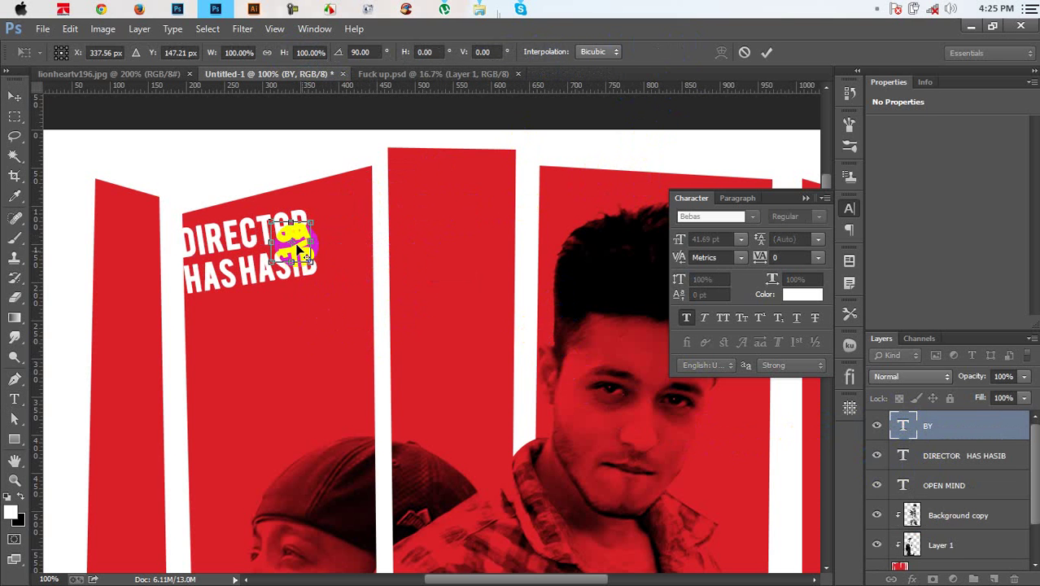
{"action": "mouse_move", "coordinate": [309, 254]}
{"action": "left_mouse_down"}
{"action": "mouse_move", "coordinate": [336, 238]}
{"action": "mouse_move", "coordinate": [377, 300]}
{"action": "mouse_move", "coordinate": [358, 274]}
{"action": "left_mouse_up"}
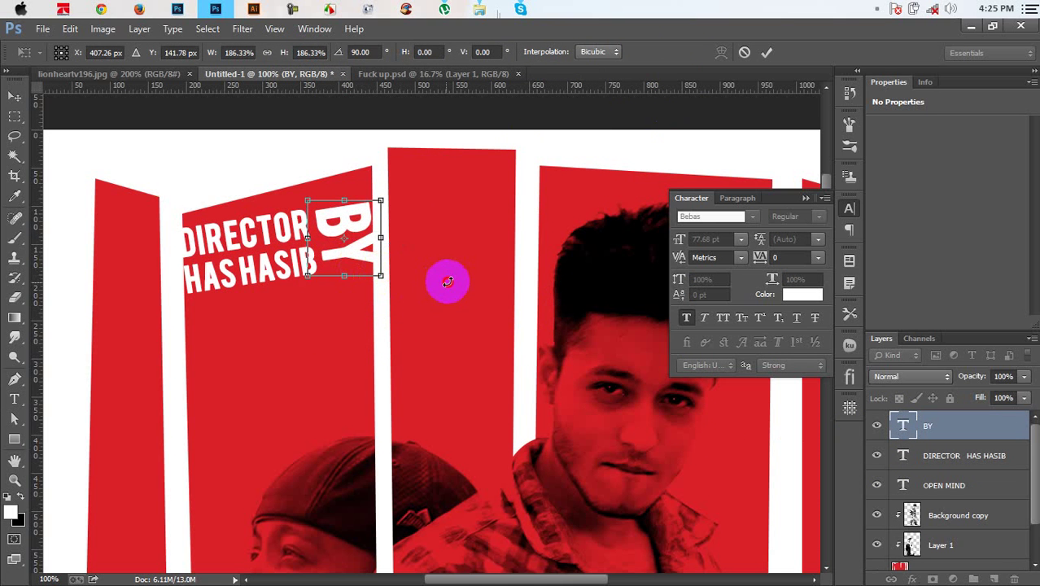
{"action": "left_click_drag", "start_coordinate": [447, 281], "coordinate": [452, 276]}
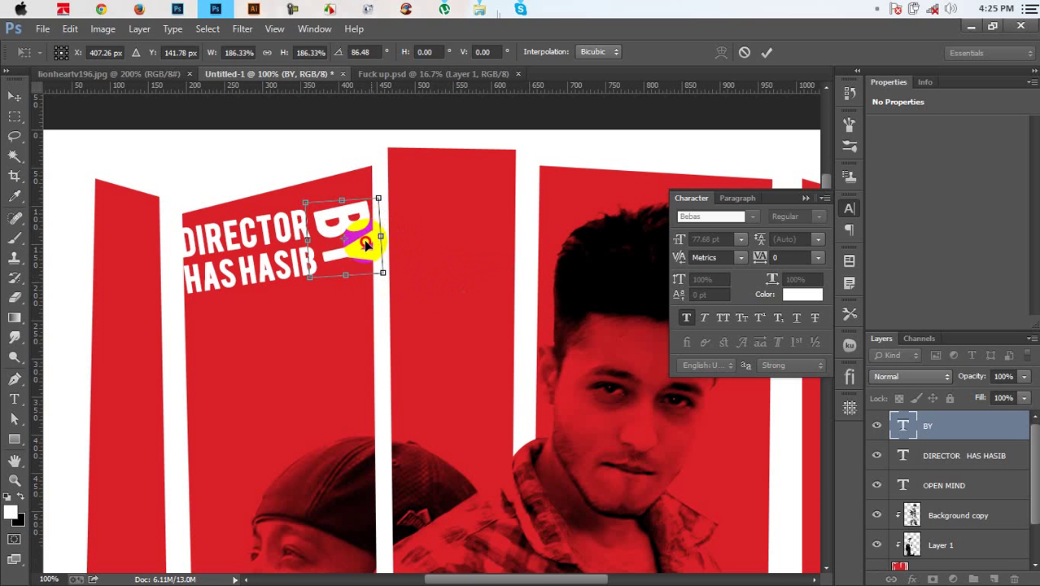
{"action": "left_click_drag", "start_coordinate": [379, 238], "coordinate": [360, 270]}
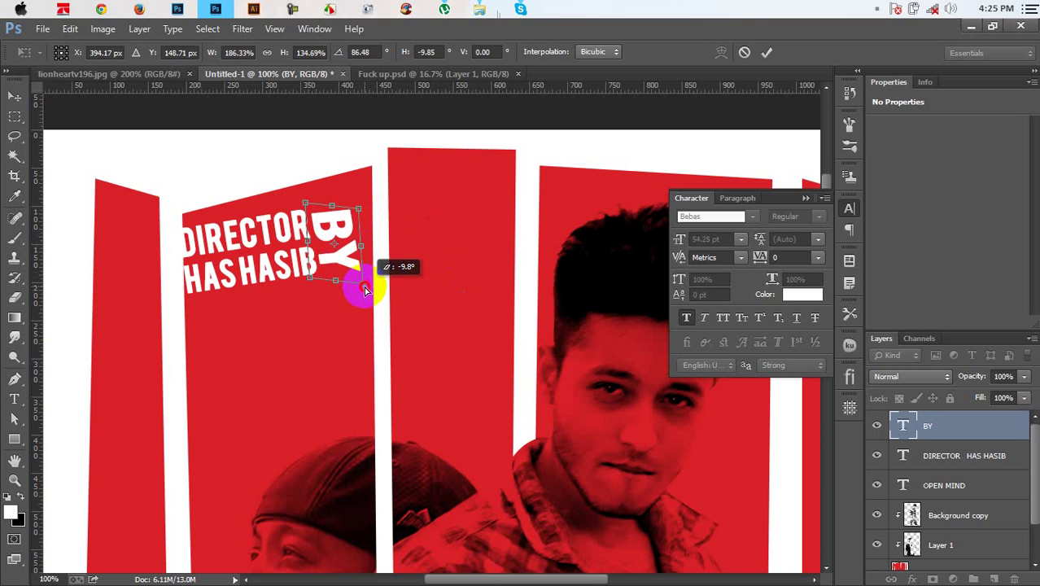
{"action": "left_click_drag", "start_coordinate": [363, 286], "coordinate": [371, 280]}
{"action": "left_click_drag", "start_coordinate": [334, 206], "coordinate": [335, 199]}
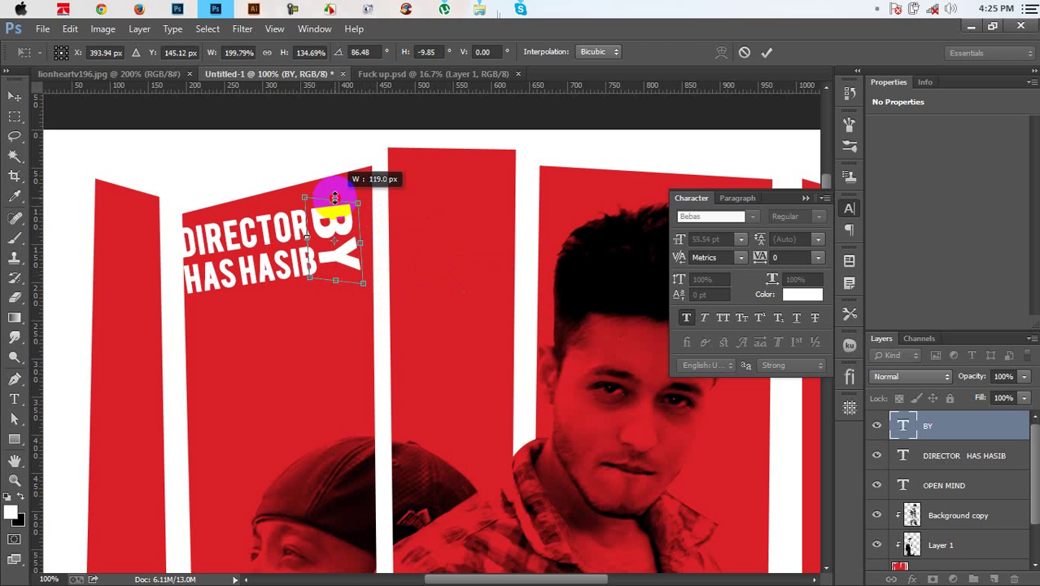
{"action": "left_click_drag", "start_coordinate": [336, 280], "coordinate": [341, 294]}
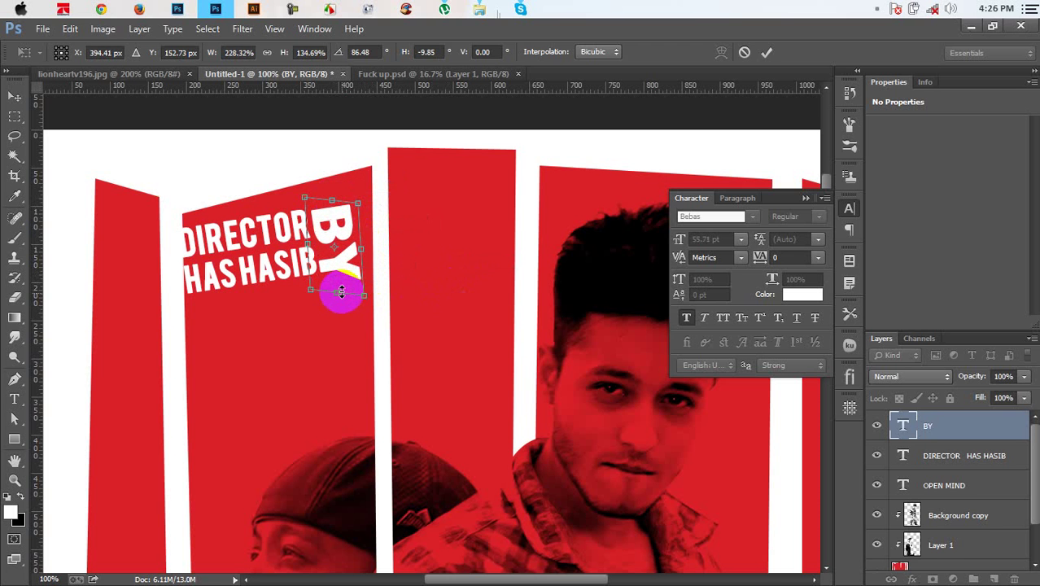
{"action": "key", "text": "Return"}
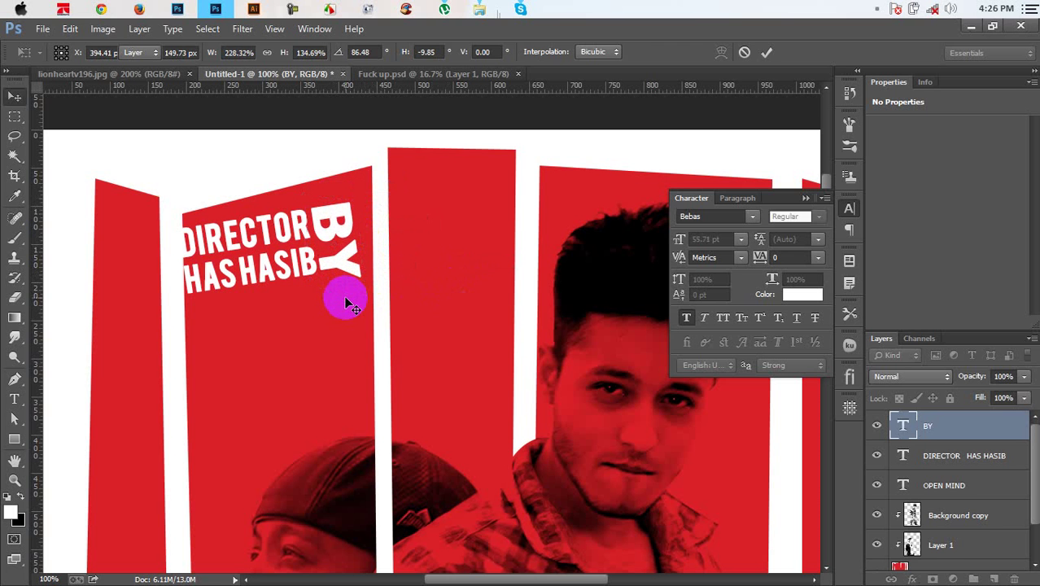
Change the first line to DIRECTORED and reduce it to 33.69 pt.
{"action": "double_click", "coordinate": [903, 456]}
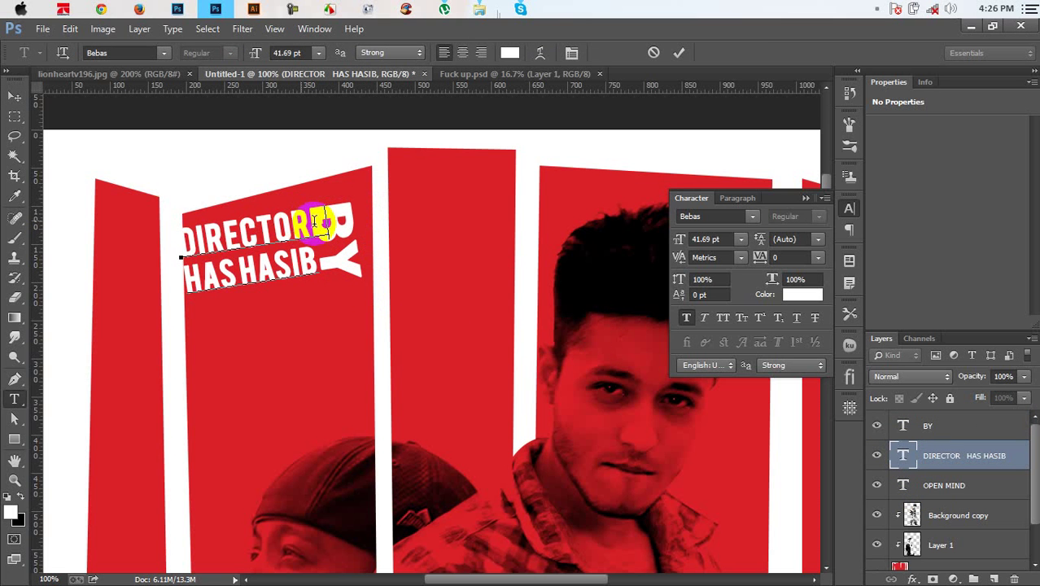
{"action": "left_click_drag", "start_coordinate": [349, 217], "coordinate": [155, 228]}
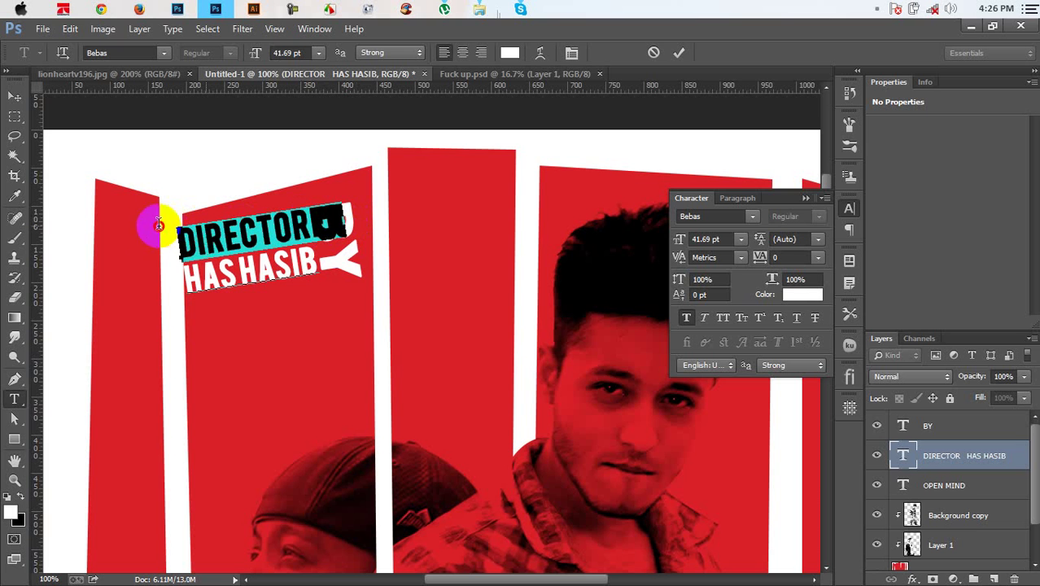
{"action": "left_click", "coordinate": [279, 57]}
{"action": "key", "text": "Down"}
{"action": "key", "text": "Down"}
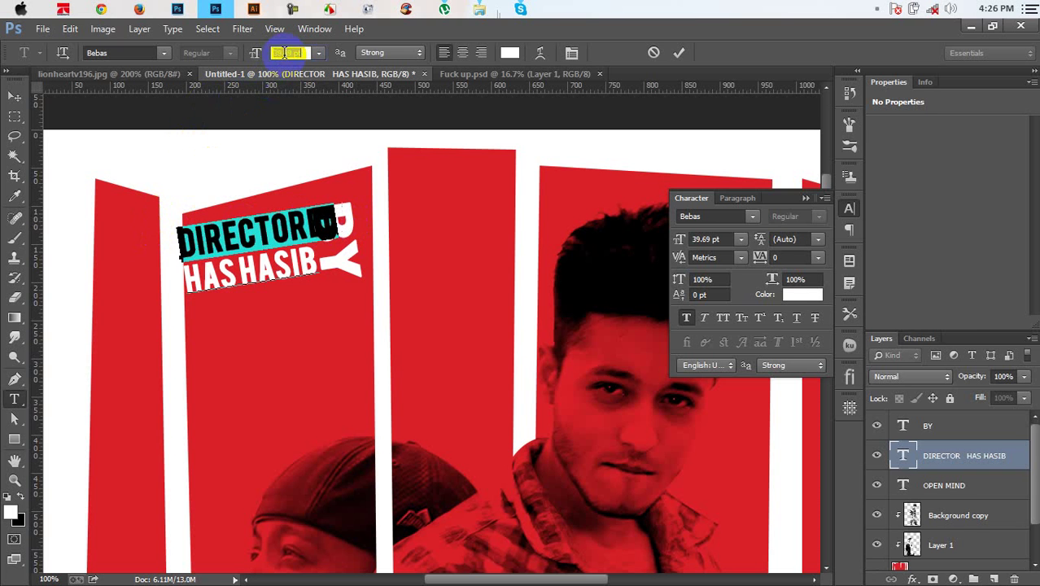
{"action": "key", "text": "Down"}
{"action": "key", "text": "Down"}
{"action": "key", "text": "Down"}
{"action": "key", "text": "Down"}
{"action": "key", "text": "Down"}
{"action": "key", "text": "Down"}
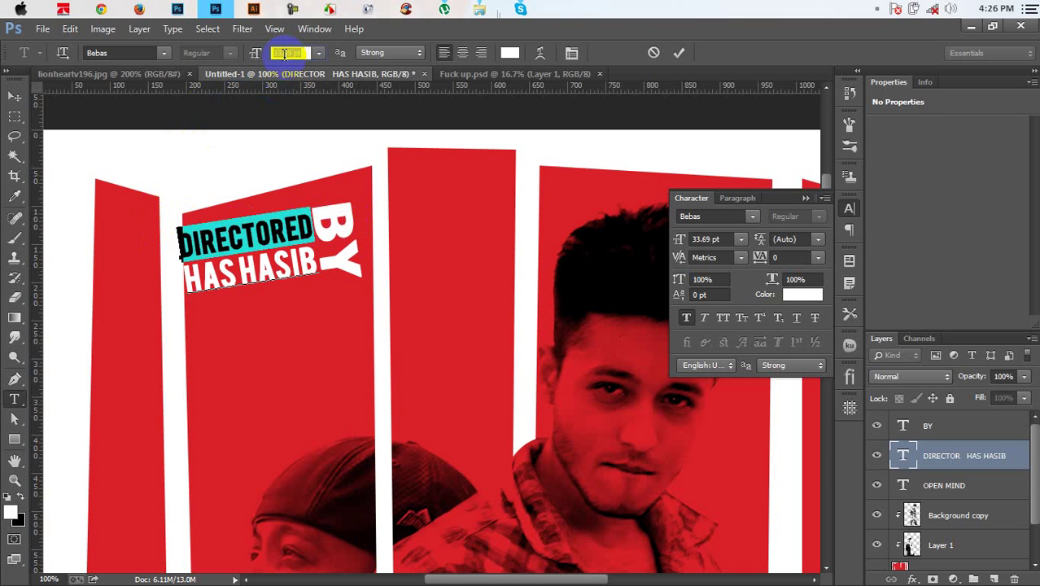
{"action": "left_click", "coordinate": [680, 53]}
{"action": "key", "text": "v"}
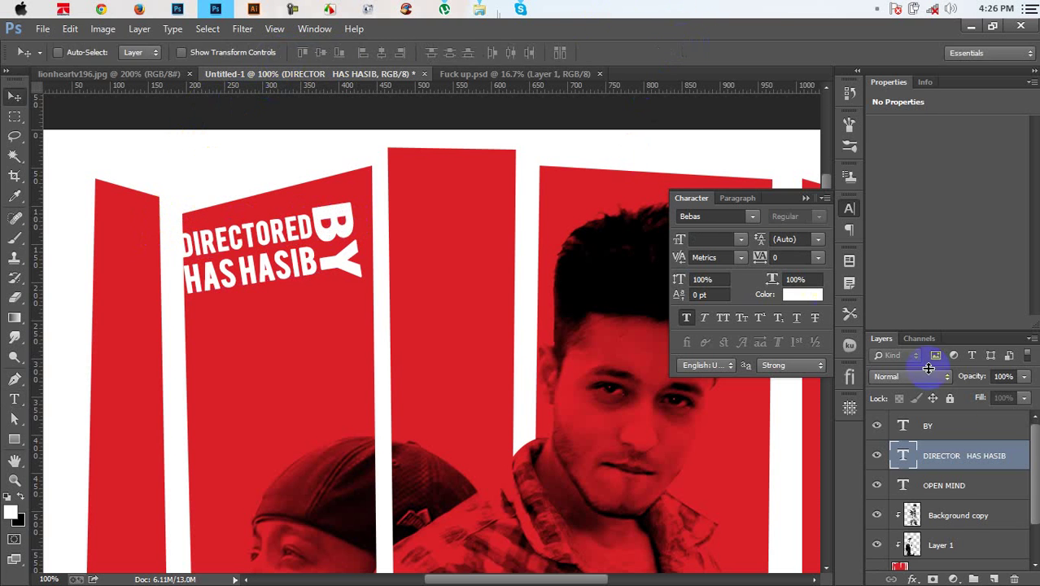
Select the credit with BY, nudge them right, and scale the group to about 82%.
{"action": "left_click", "coordinate": [928, 426], "text": "shift"}
{"action": "key", "text": "Right"}
{"action": "key", "text": "Right"}
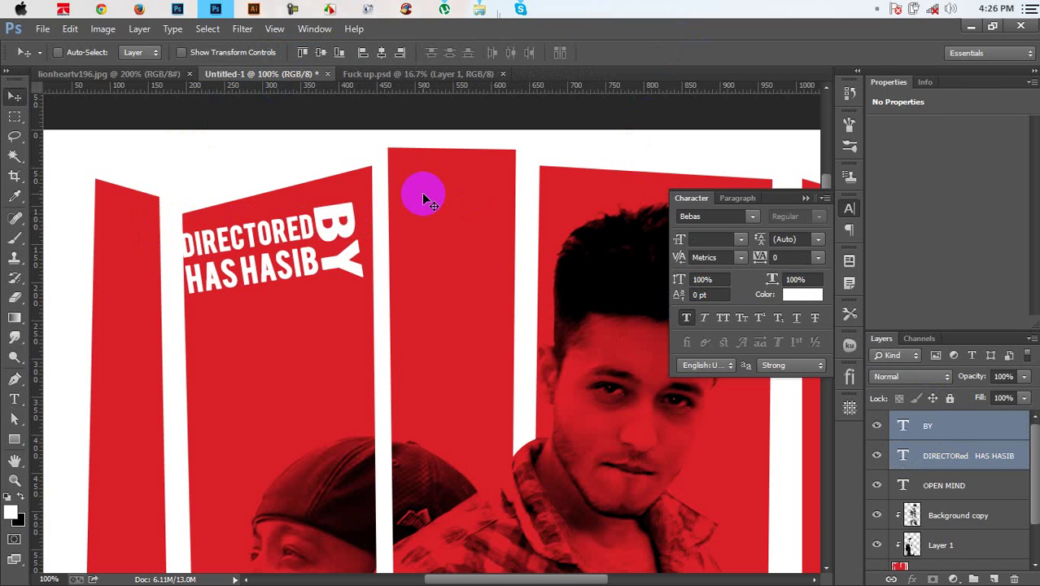
{"action": "key", "text": "Right"}
{"action": "key", "text": "Right"}
{"action": "key", "text": "Right"}
{"action": "key", "text": "Right"}
{"action": "key", "text": "Right"}
{"action": "key", "text": "Right"}
{"action": "key", "text": "Right"}
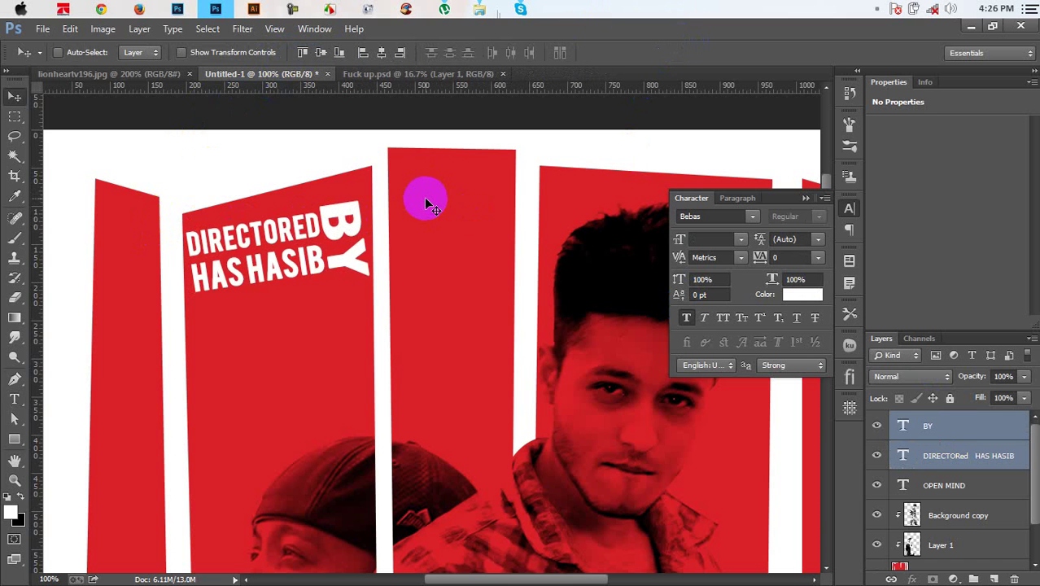
{"action": "key", "text": "Right"}
{"action": "key", "text": "Right"}
{"action": "key", "text": "Right"}
{"action": "key", "text": "Right"}
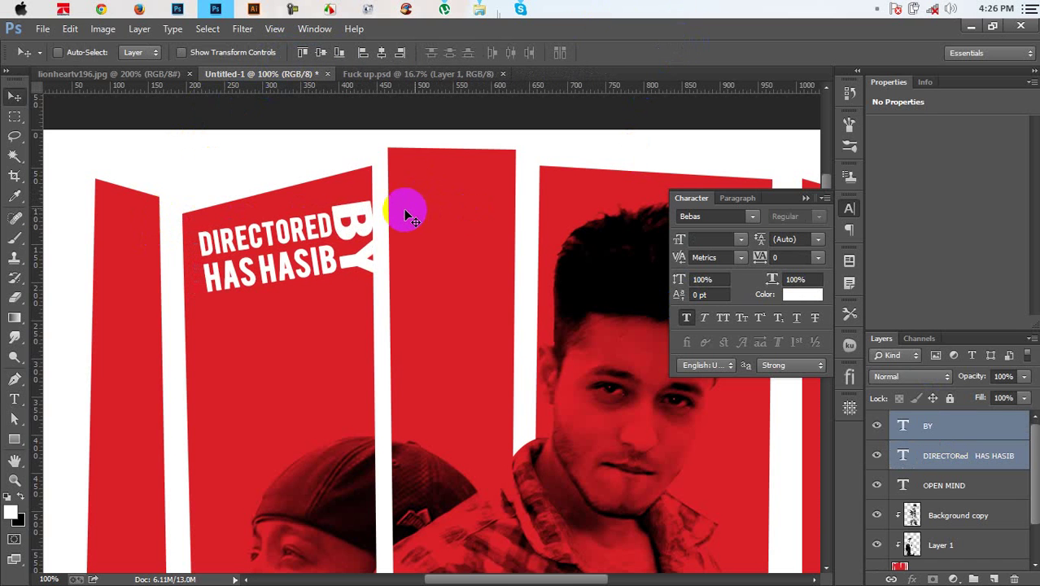
{"action": "key", "text": "ctrl+t"}
{"action": "left_click_drag", "start_coordinate": [198, 203], "coordinate": [180, 194]}
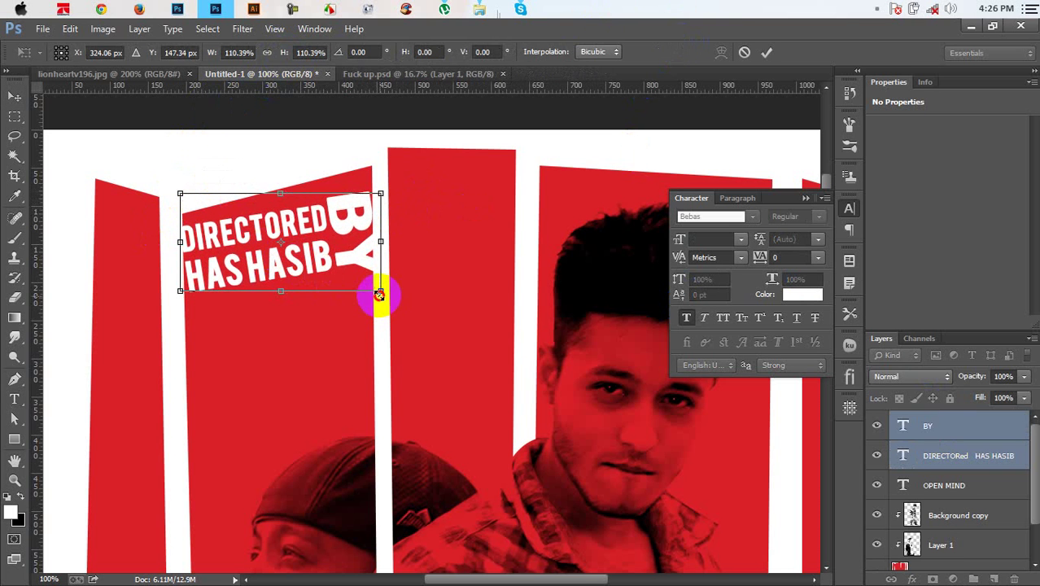
{"action": "left_click_drag", "start_coordinate": [379, 294], "coordinate": [356, 271]}
{"action": "key", "text": "Return"}
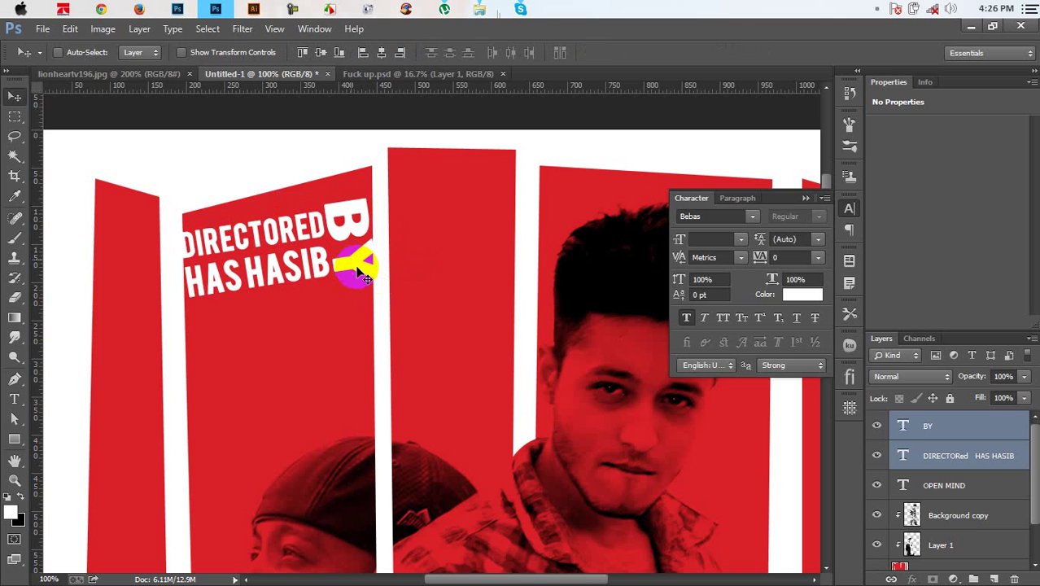
{"action": "key", "text": "ctrl+t"}
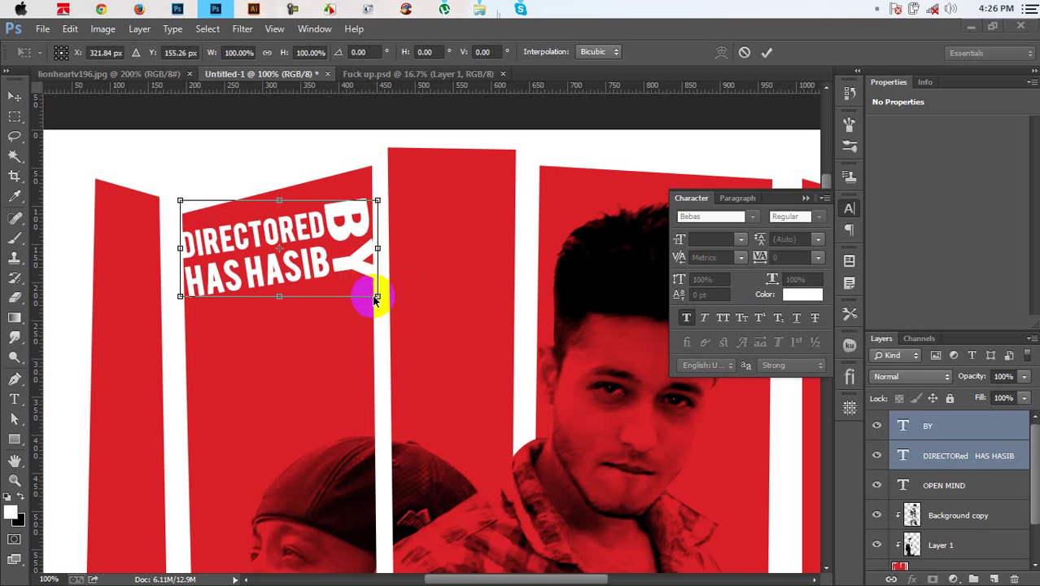
{"action": "mouse_move", "coordinate": [376, 295]}
{"action": "left_mouse_down"}
{"action": "mouse_move", "coordinate": [354, 283]}
{"action": "mouse_move", "coordinate": [363, 288]}
{"action": "left_mouse_up"}
{"action": "key", "text": "Return"}
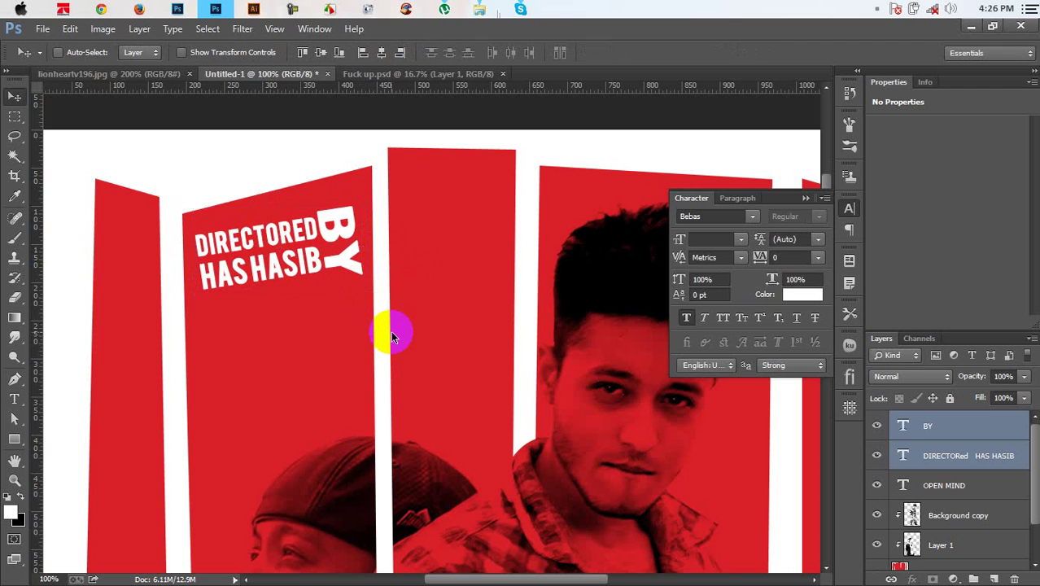
{"action": "key", "text": "ctrl+minus"}
{"action": "key", "text": "ctrl+minus"}
{"action": "key", "text": "ctrl+minus"}
{"action": "key", "text": "ctrl+minus"}
Save the poster as OPEN MIND.psd.
{"action": "key", "text": "ctrl+plus"}
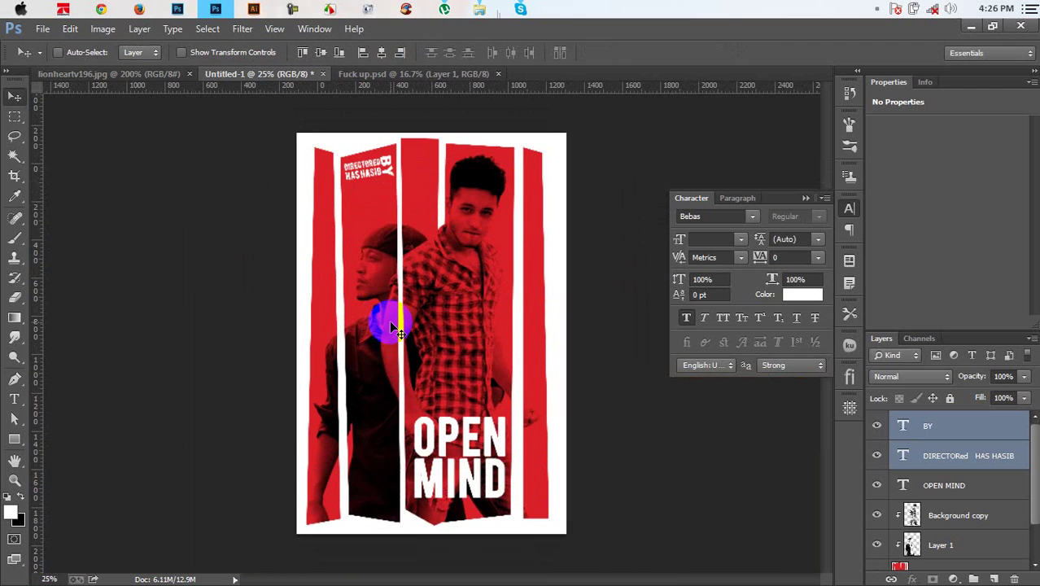
{"action": "left_click", "coordinate": [805, 198]}
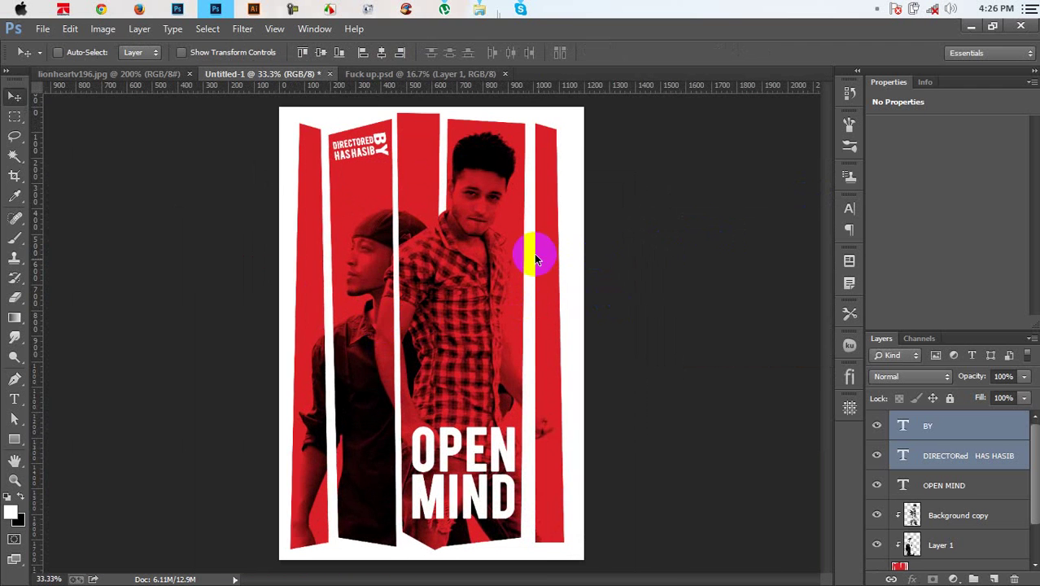
{"action": "key", "text": "ctrl+s"}
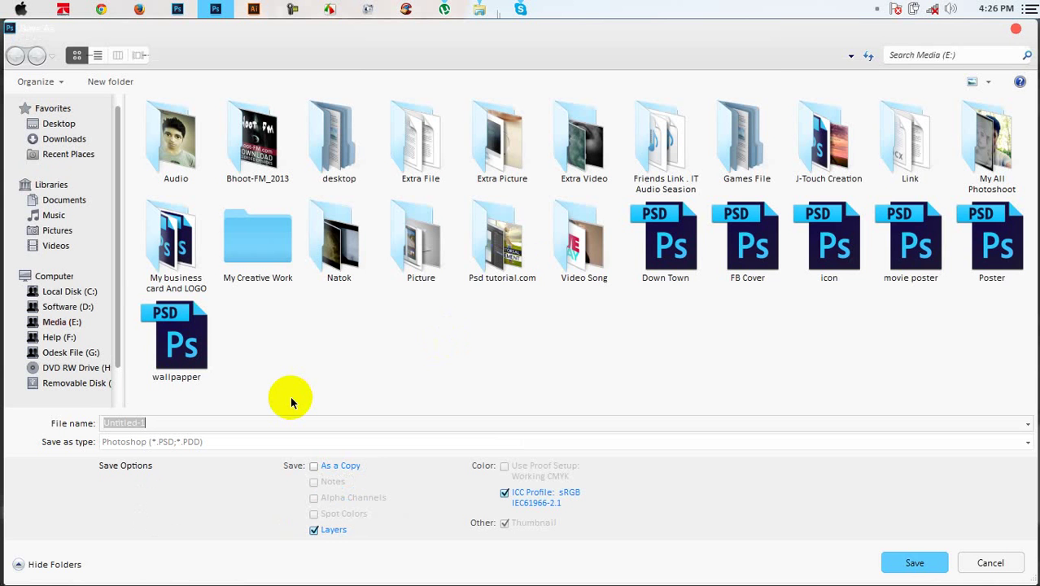
{"action": "type", "text": "OPEN MI"}
{"action": "type", "text": "ND"}
{"action": "key", "text": "Return"}
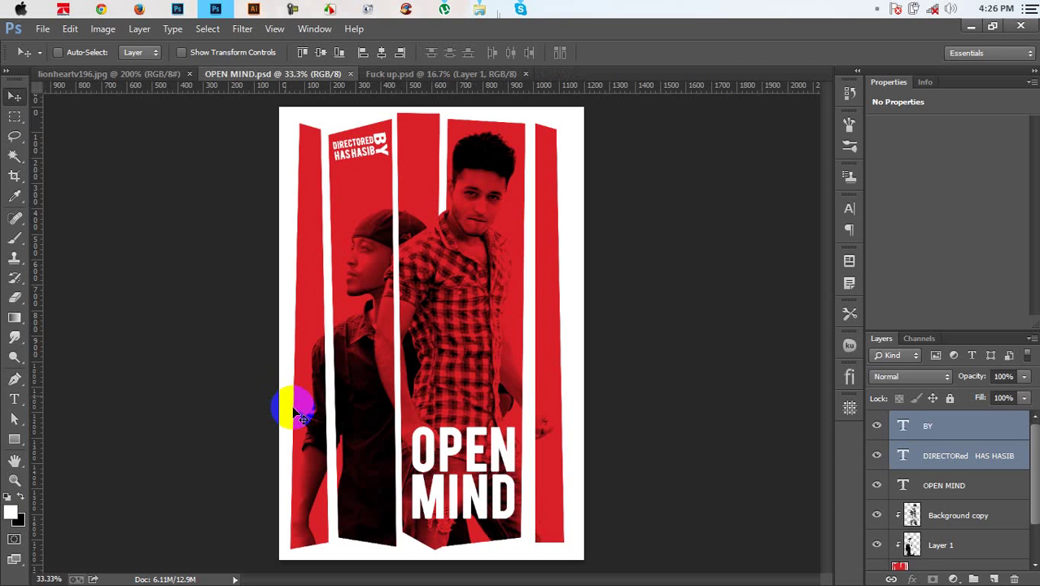
Check the A Prophet reference poster, then select the OPEN MIND title layer and trial its opacity.
{"action": "left_click", "coordinate": [146, 74]}
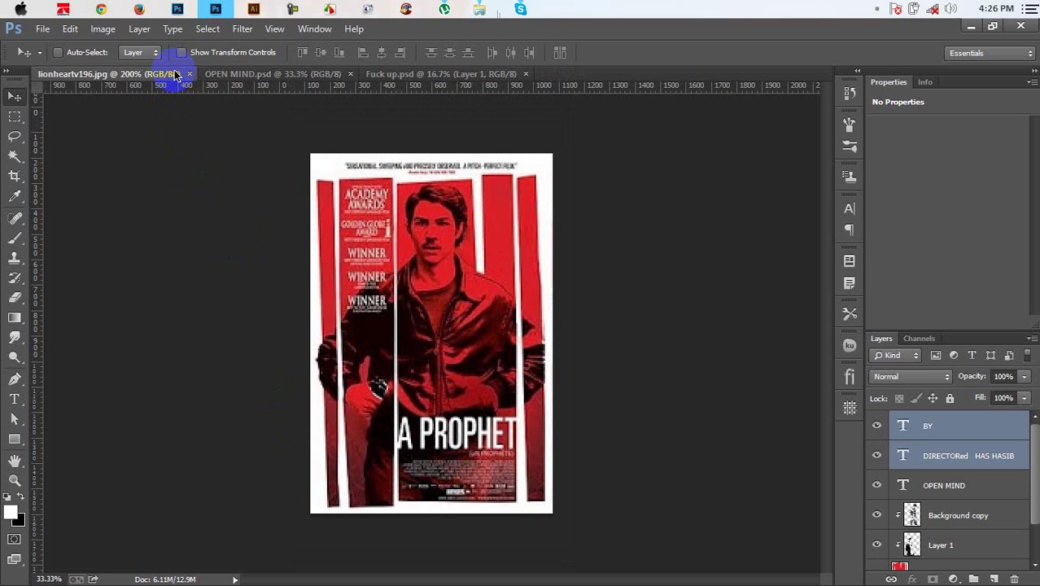
{"action": "left_click", "coordinate": [323, 78]}
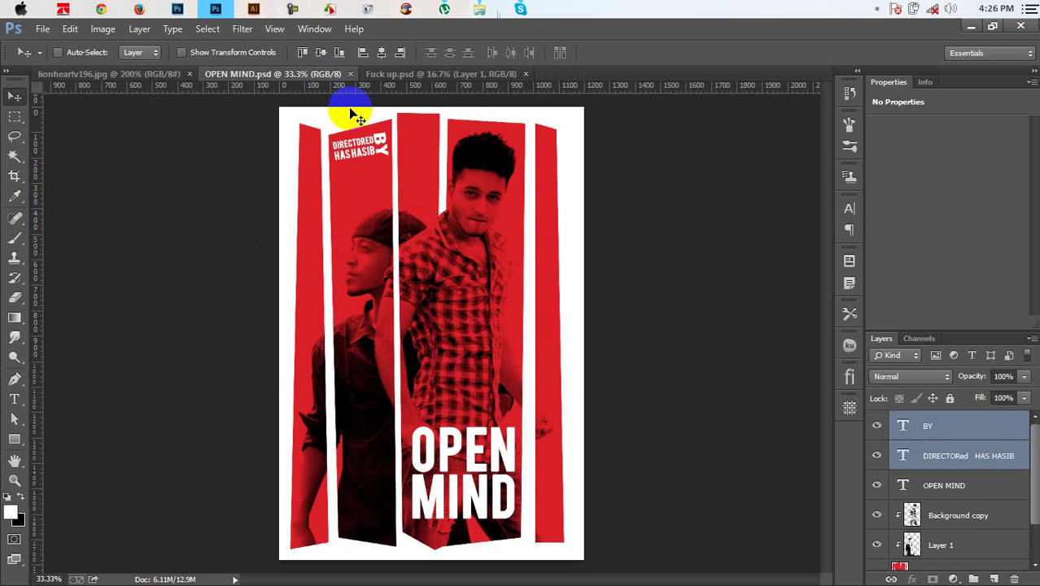
{"action": "left_click", "coordinate": [970, 484]}
{"action": "left_click_drag", "start_coordinate": [973, 382], "coordinate": [951, 375]}
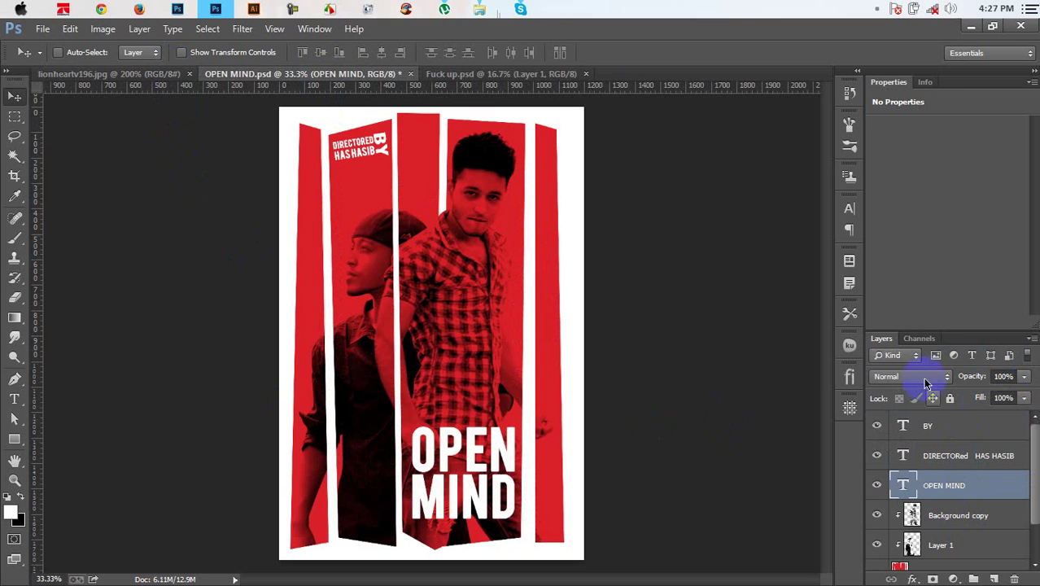
Set the OPEN MIND title layer's blend mode to Dissolve.
{"action": "left_click", "coordinate": [928, 376]}
{"action": "left_click", "coordinate": [929, 19]}
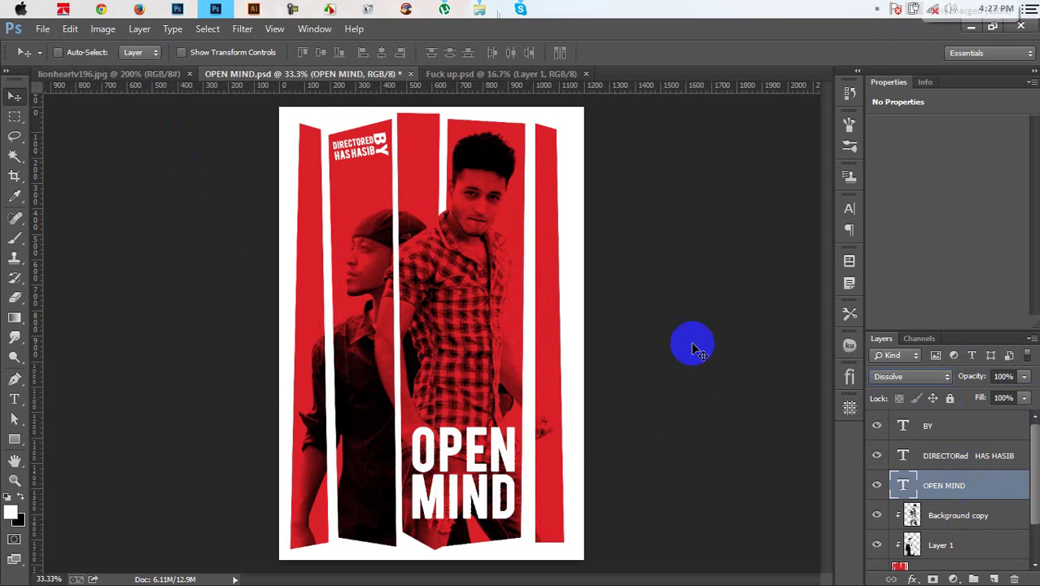
{"action": "key", "text": "ctrl+plus"}
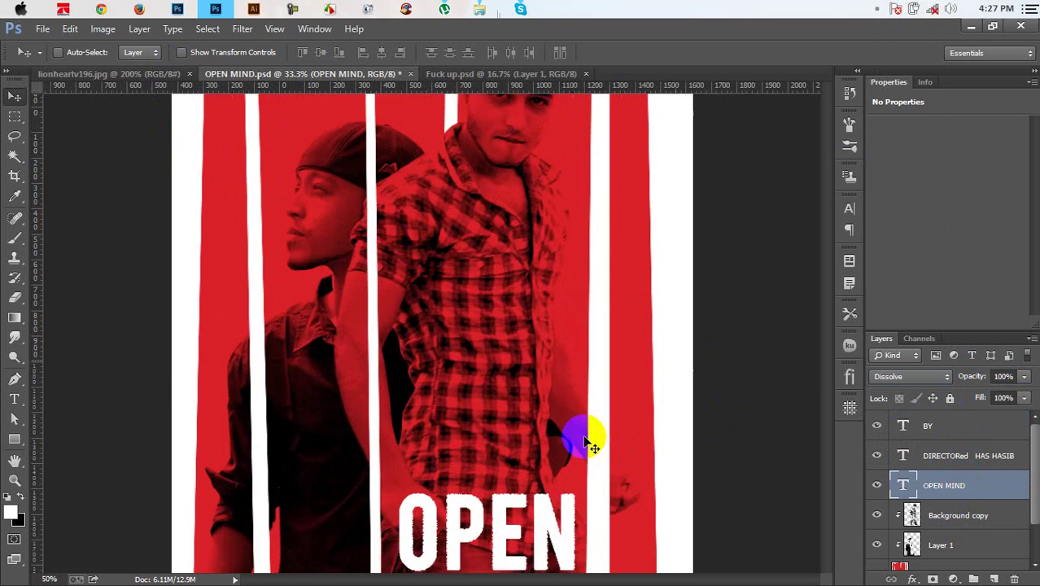
{"action": "key", "text": "ctrl+plus"}
{"action": "left_click_drag", "start_coordinate": [828, 334], "coordinate": [830, 396]}
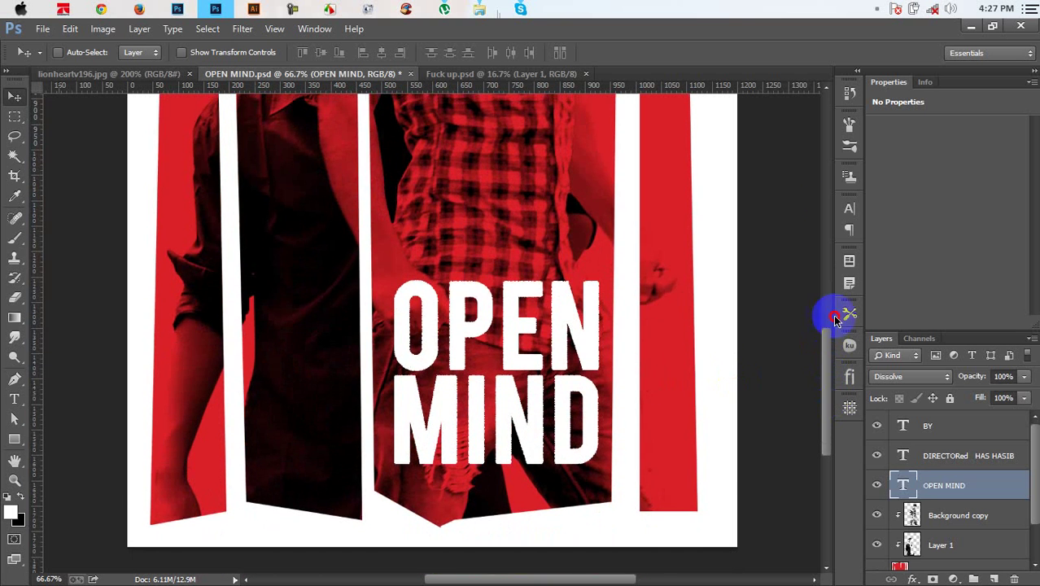
{"action": "mouse_move", "coordinate": [828, 321]}
{"action": "left_mouse_down"}
{"action": "mouse_move", "coordinate": [836, 287]}
{"action": "mouse_move", "coordinate": [837, 347]}
{"action": "left_mouse_up"}
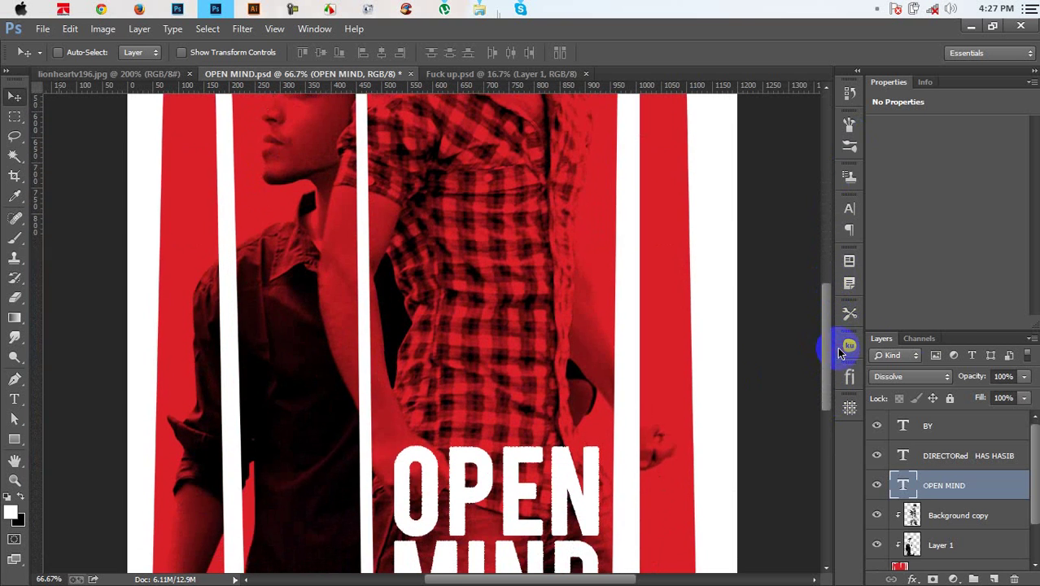
{"action": "left_click", "coordinate": [910, 376]}
{"action": "left_click", "coordinate": [884, 18]}
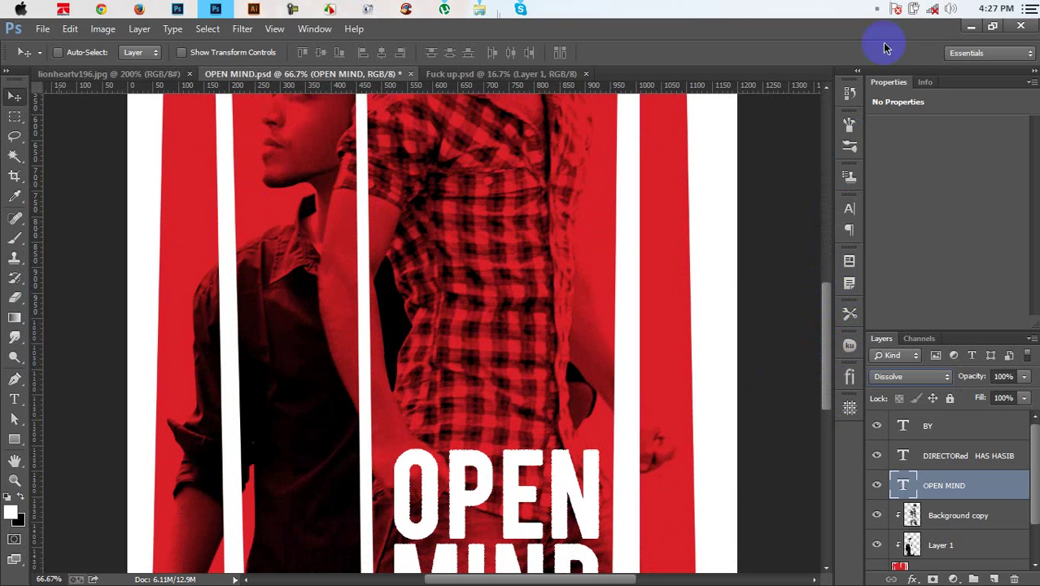
{"action": "key", "text": "ctrl+minus"}
{"action": "key", "text": "ctrl+minus"}
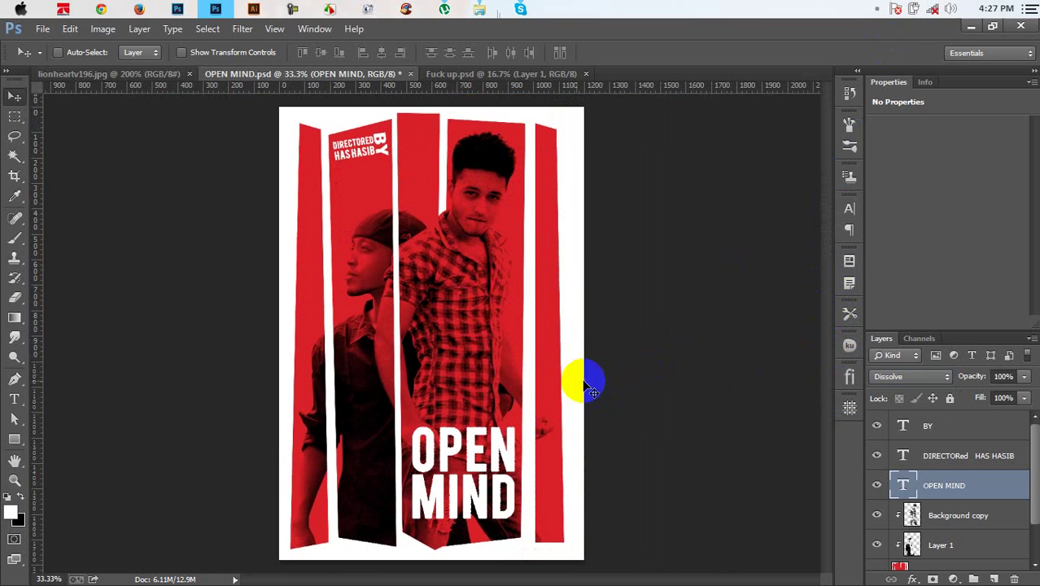
Save the poster and select the Background copy photo layer.
{"action": "left_click", "coordinate": [40, 29]}
{"action": "left_click", "coordinate": [79, 188]}
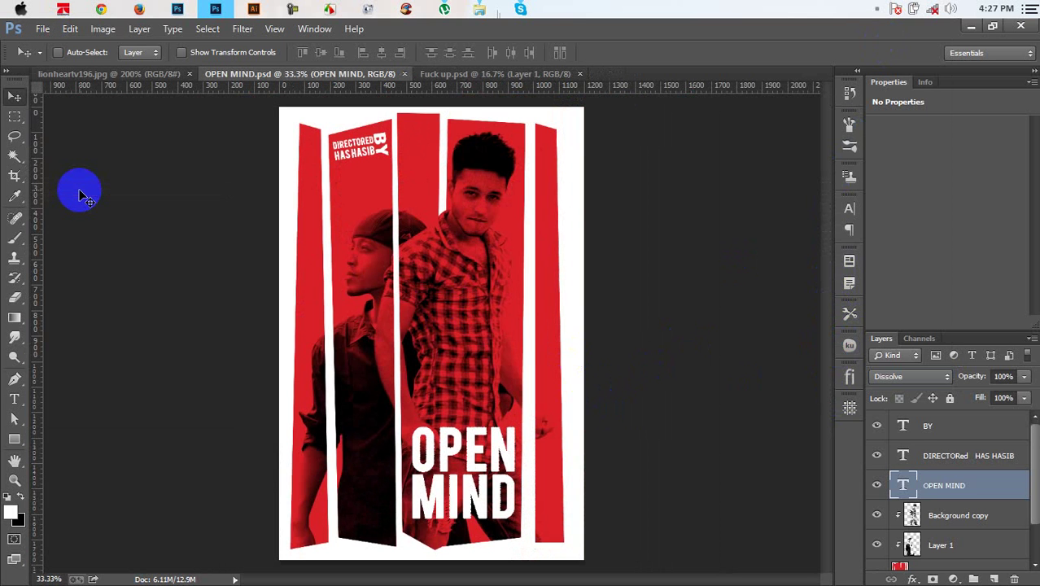
{"action": "left_click", "coordinate": [1008, 515]}
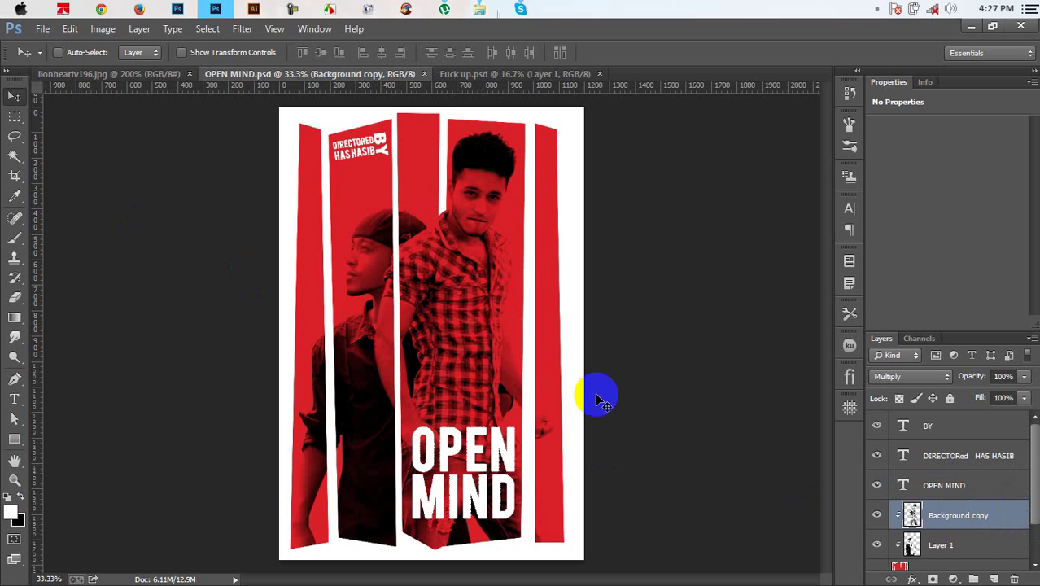
Add a drop shadow to Background copy: distance 46 px, size 62 px, opacity about 34%.
{"action": "double_click", "coordinate": [1011, 518]}
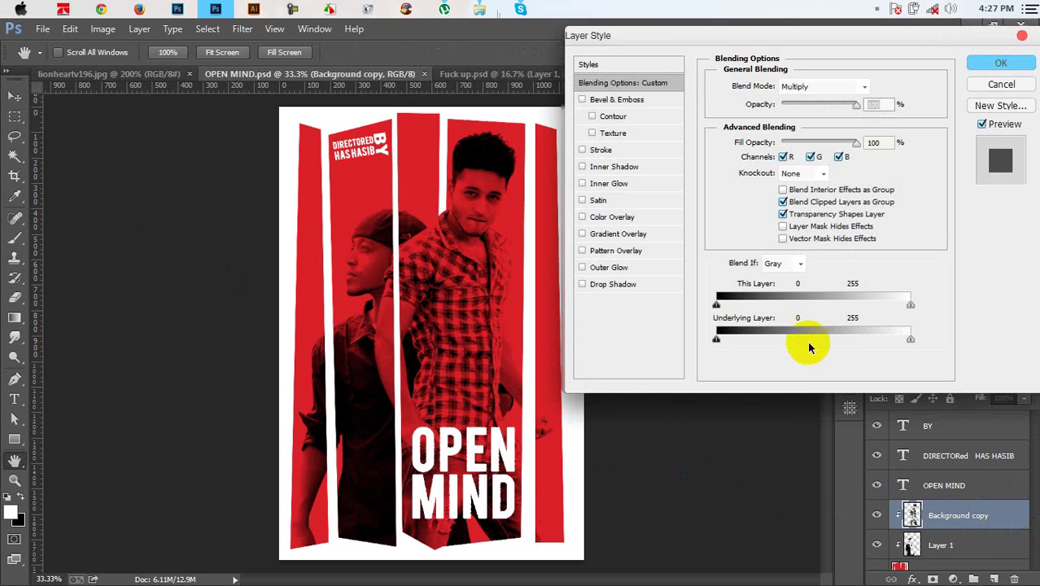
{"action": "left_click", "coordinate": [629, 284]}
{"action": "mouse_move", "coordinate": [512, 240]}
{"action": "left_mouse_down"}
{"action": "mouse_move", "coordinate": [480, 295]}
{"action": "mouse_move", "coordinate": [469, 288]}
{"action": "left_mouse_up"}
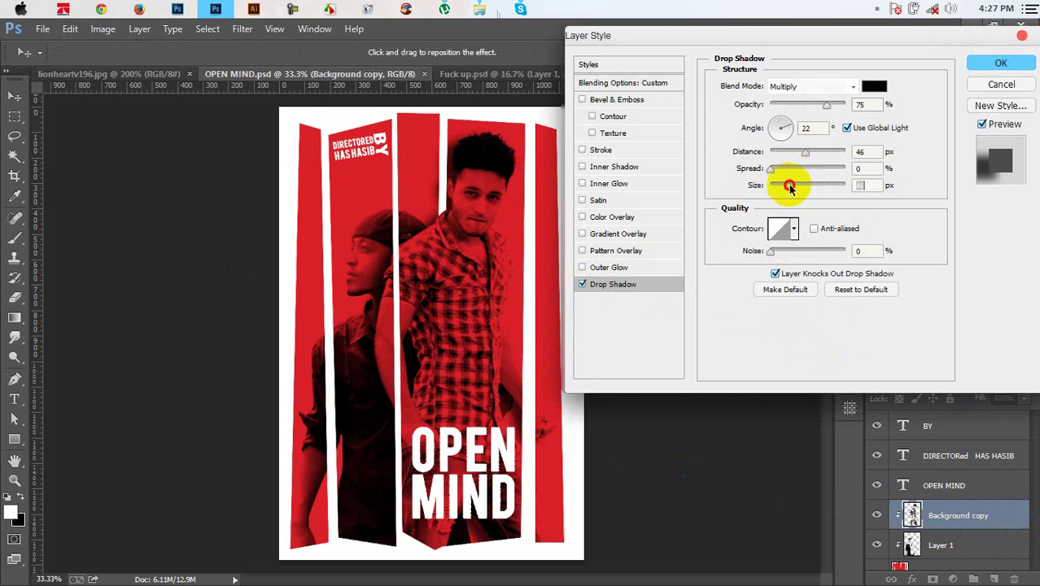
{"action": "left_click_drag", "start_coordinate": [826, 105], "coordinate": [797, 107]}
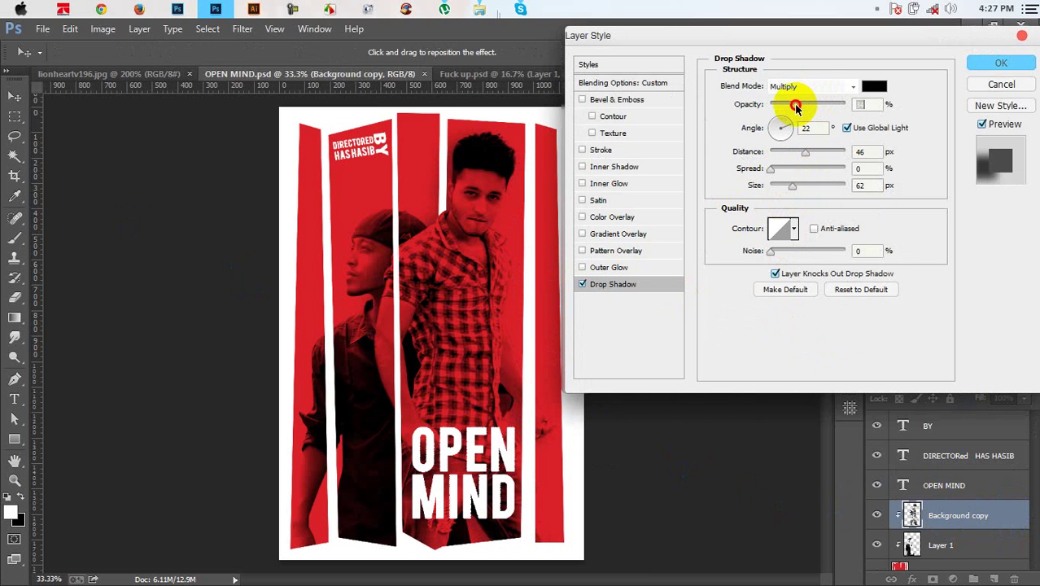
{"action": "mouse_move", "coordinate": [438, 280]}
{"action": "left_mouse_down"}
{"action": "mouse_move", "coordinate": [450, 236]}
{"action": "mouse_move", "coordinate": [407, 281]}
{"action": "left_mouse_up"}
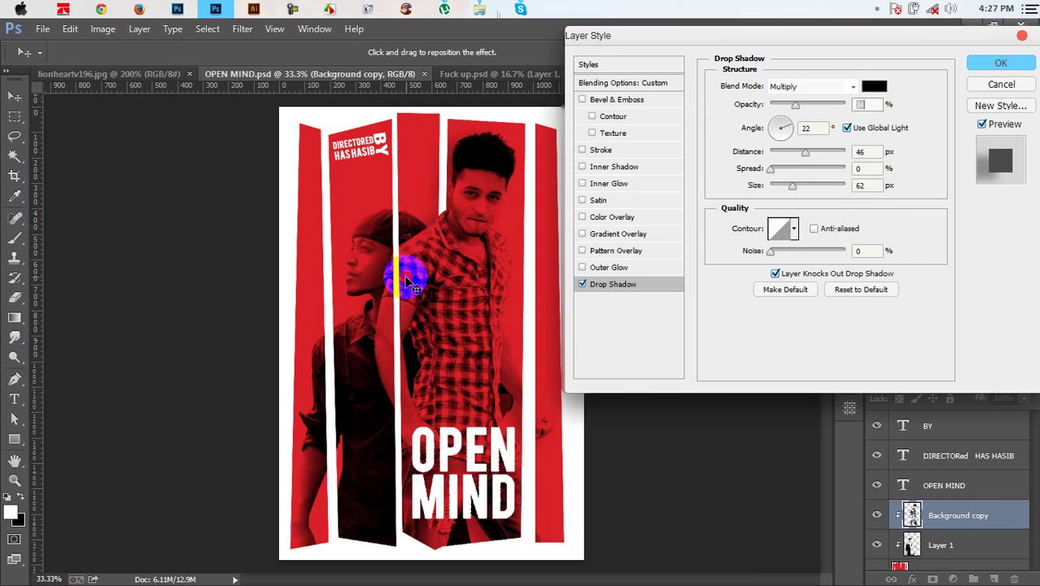
{"action": "left_click", "coordinate": [583, 284]}
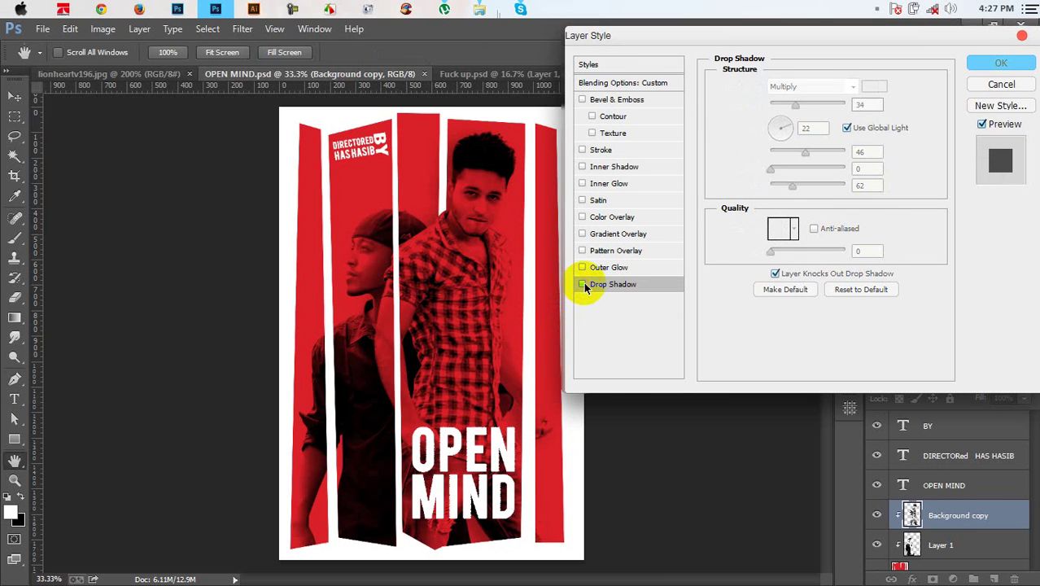
{"action": "left_click", "coordinate": [583, 284]}
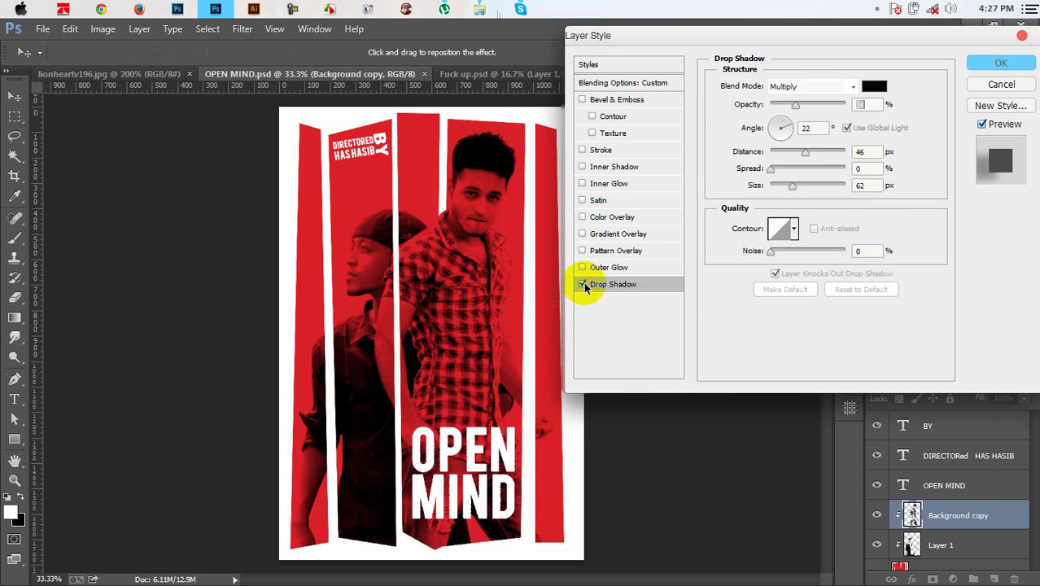
{"action": "left_click", "coordinate": [999, 64]}
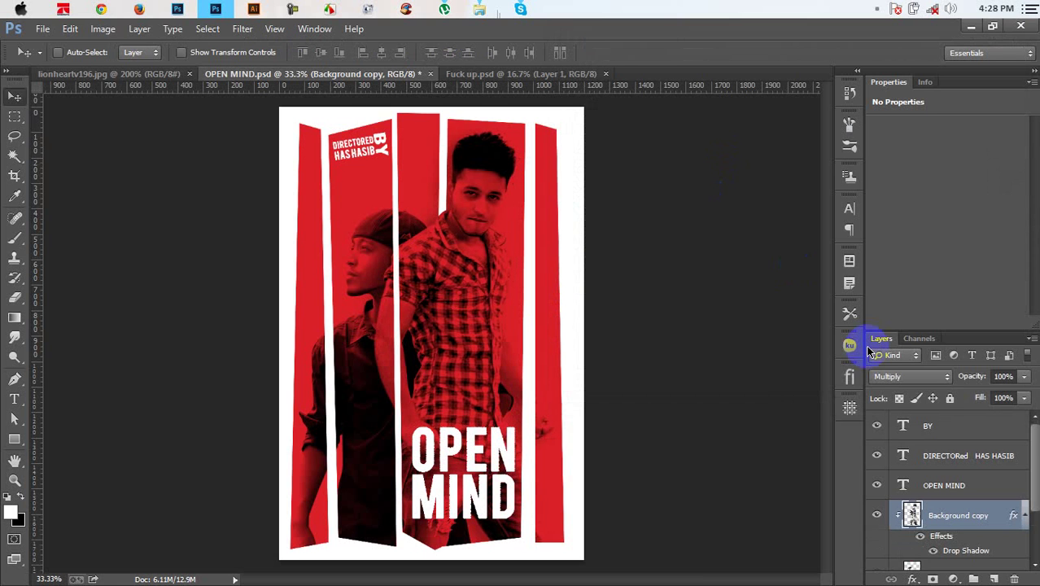
Save the poster and open the Rectangle 3 stripe colour picker.
{"action": "key", "text": "ctrl+s"}
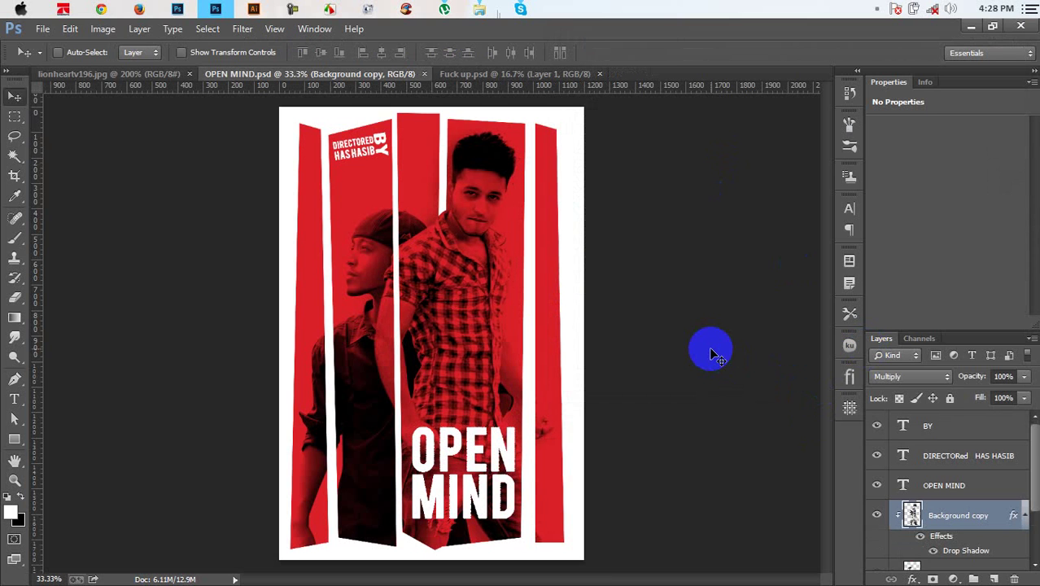
{"action": "scroll", "coordinate": [999, 538], "scroll_direction": "down", "scroll_amount": 1}
{"action": "scroll", "coordinate": [977, 545], "scroll_direction": "down", "scroll_amount": 2}
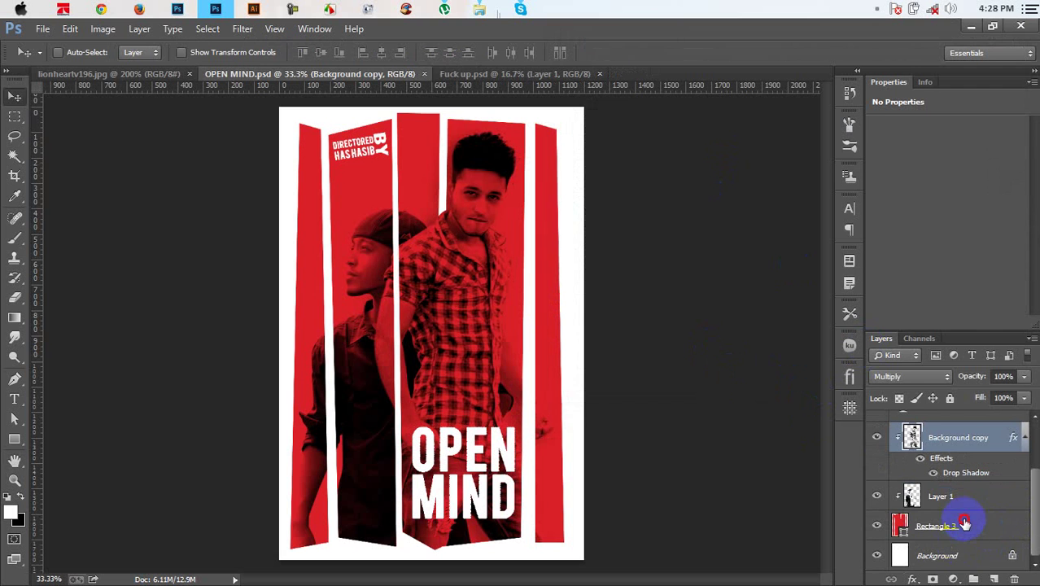
{"action": "left_click", "coordinate": [964, 523]}
{"action": "double_click", "coordinate": [899, 525]}
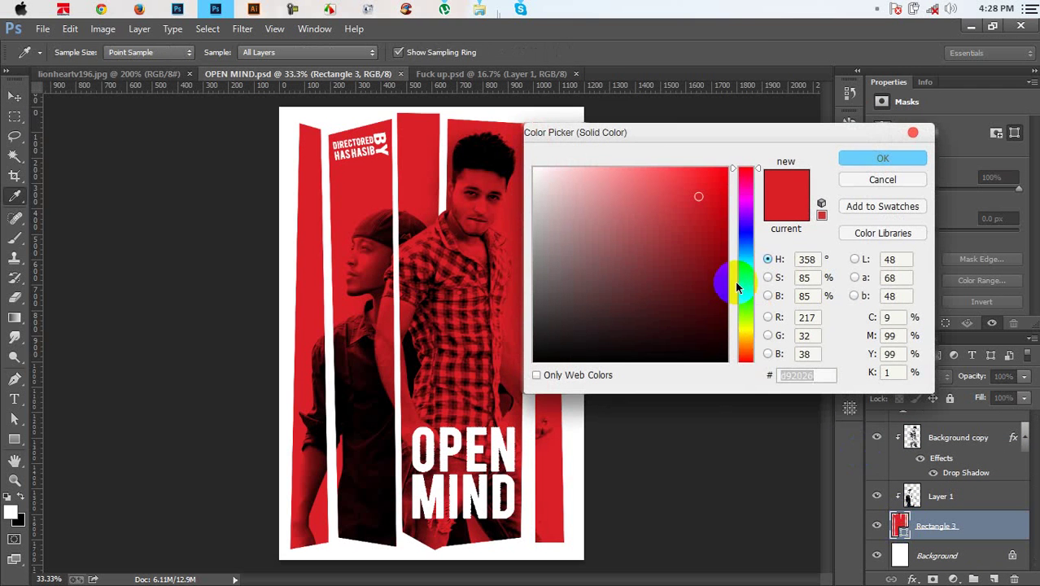
Trial blue, green, yellow and orange stripe colours, then cancel to keep red.
{"action": "left_click", "coordinate": [746, 245]}
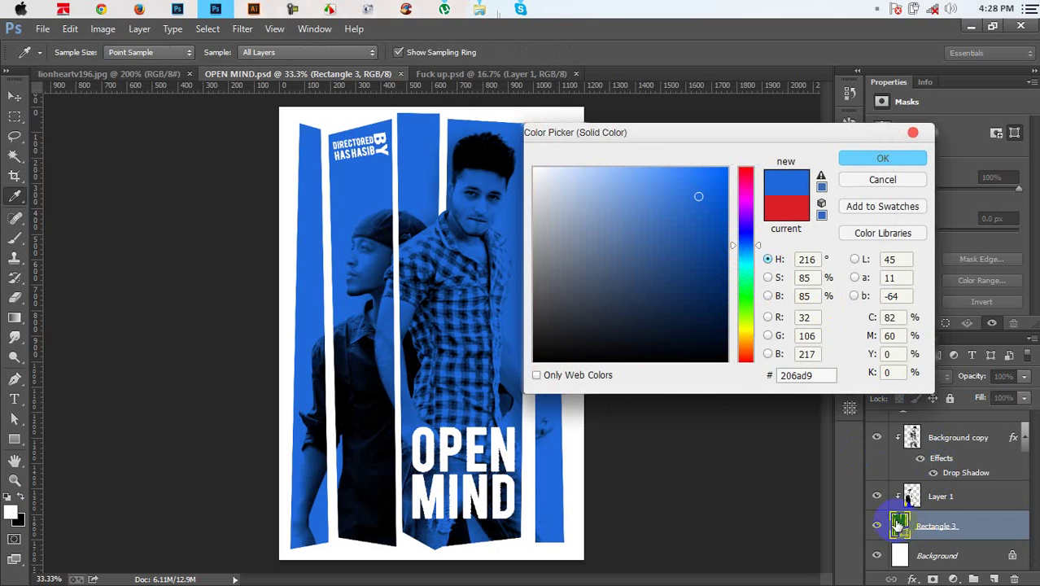
{"action": "left_click", "coordinate": [745, 280]}
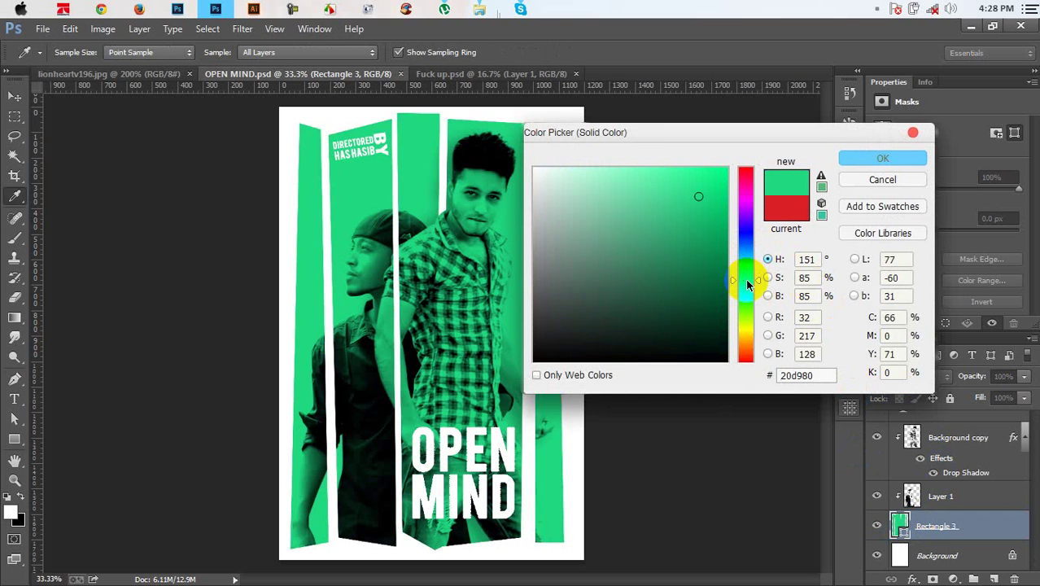
{"action": "left_click_drag", "start_coordinate": [747, 283], "coordinate": [747, 339]}
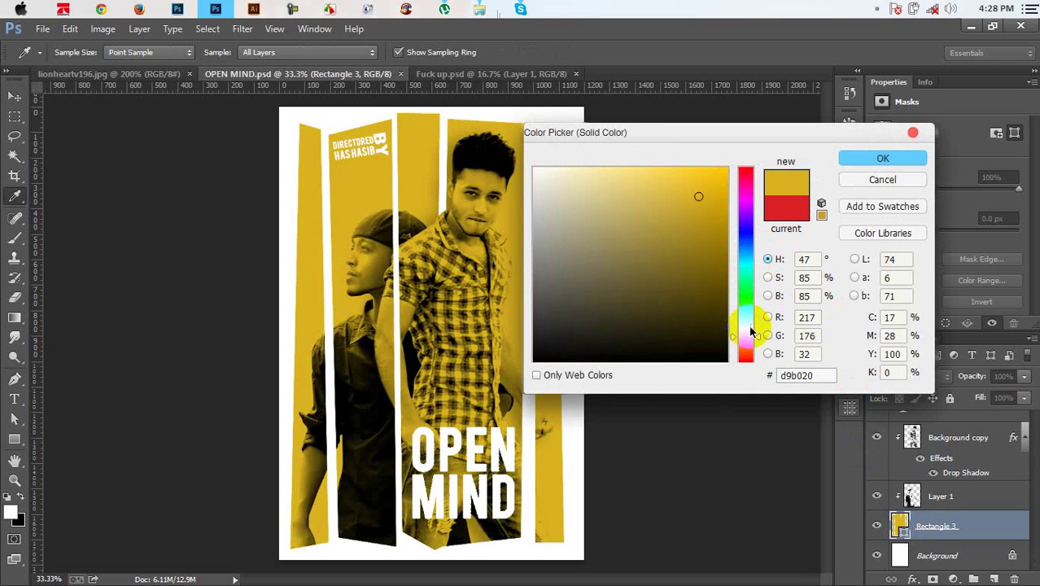
{"action": "left_click_drag", "start_coordinate": [759, 347], "coordinate": [747, 350]}
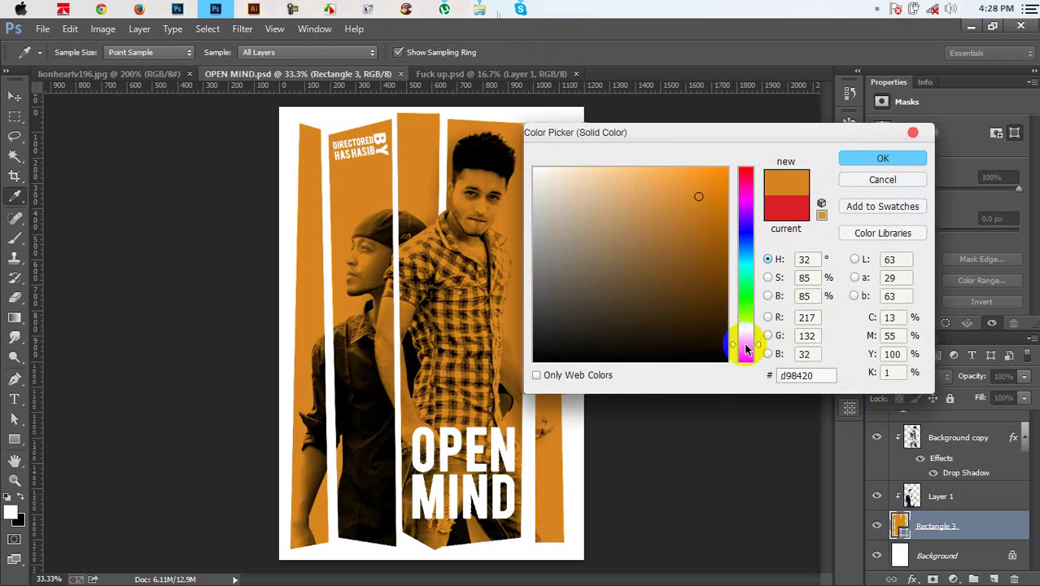
{"action": "left_click", "coordinate": [883, 158]}
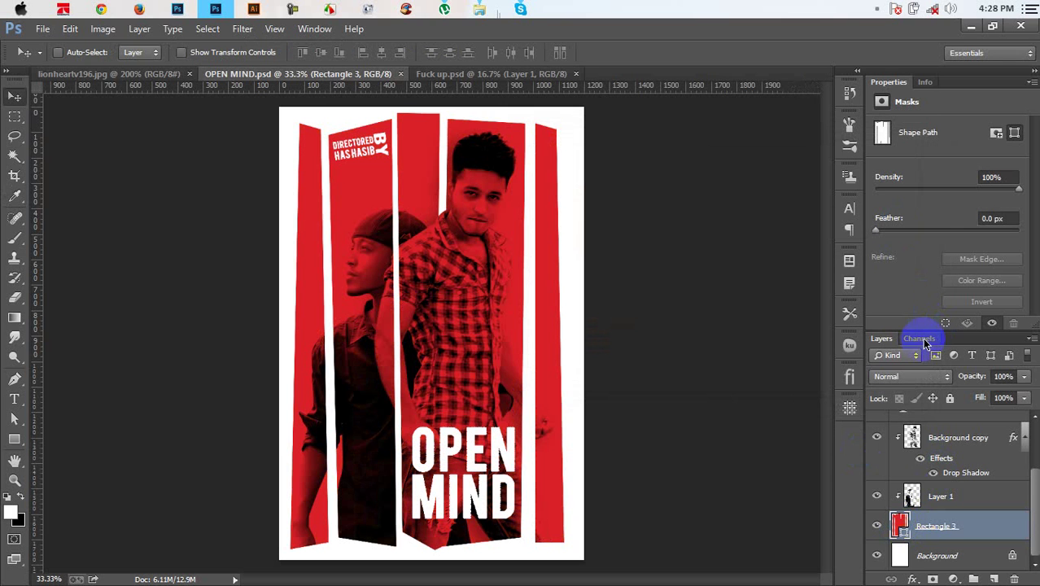
Recolour the Rectangle 3 stripes light blue #20abd9.
{"action": "left_click", "coordinate": [919, 381]}
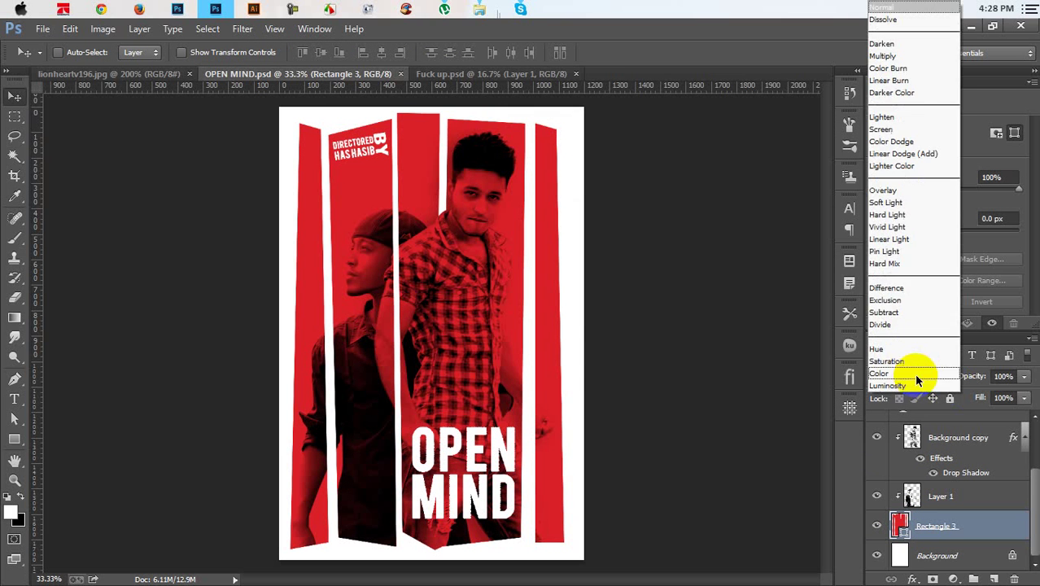
{"action": "left_click", "coordinate": [932, 436]}
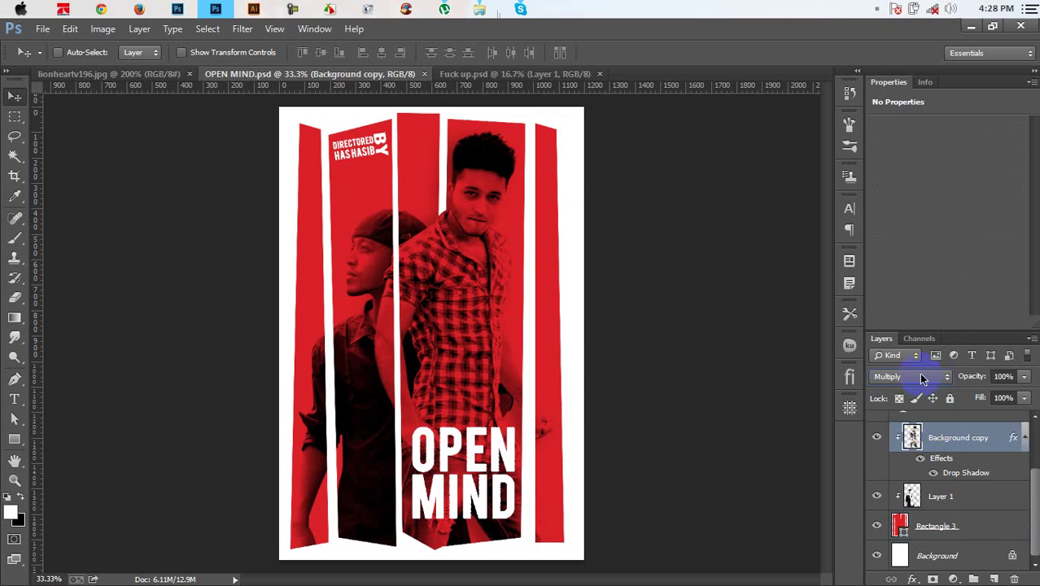
{"action": "left_click", "coordinate": [954, 525]}
{"action": "double_click", "coordinate": [898, 525]}
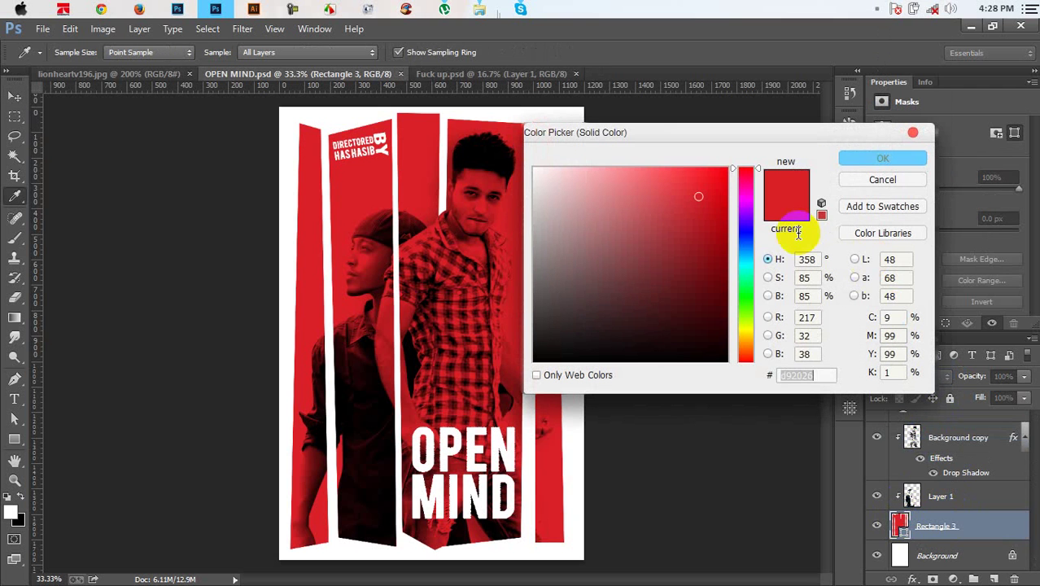
{"action": "left_click", "coordinate": [745, 259]}
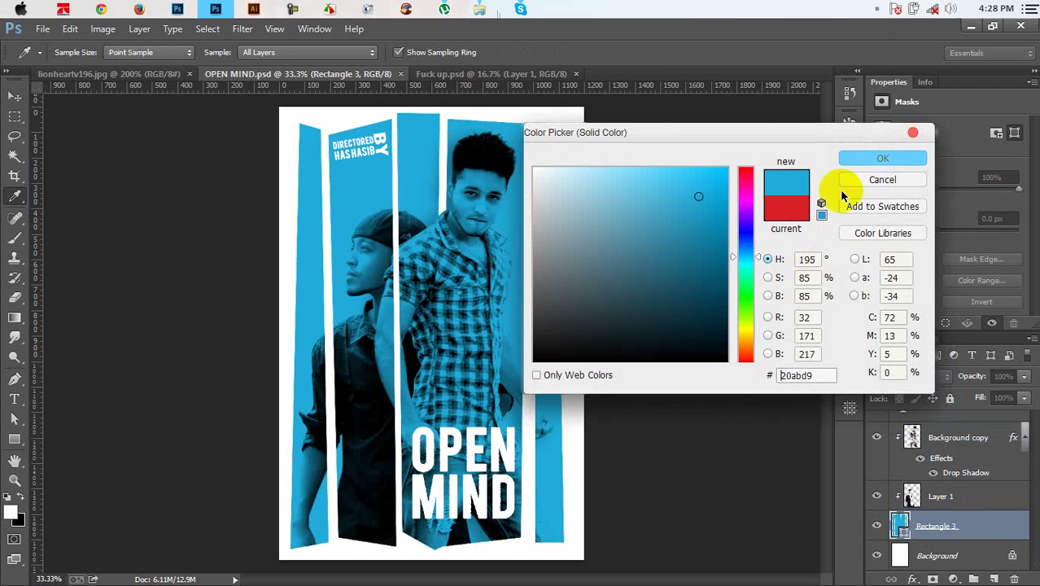
{"action": "left_click", "coordinate": [869, 158]}
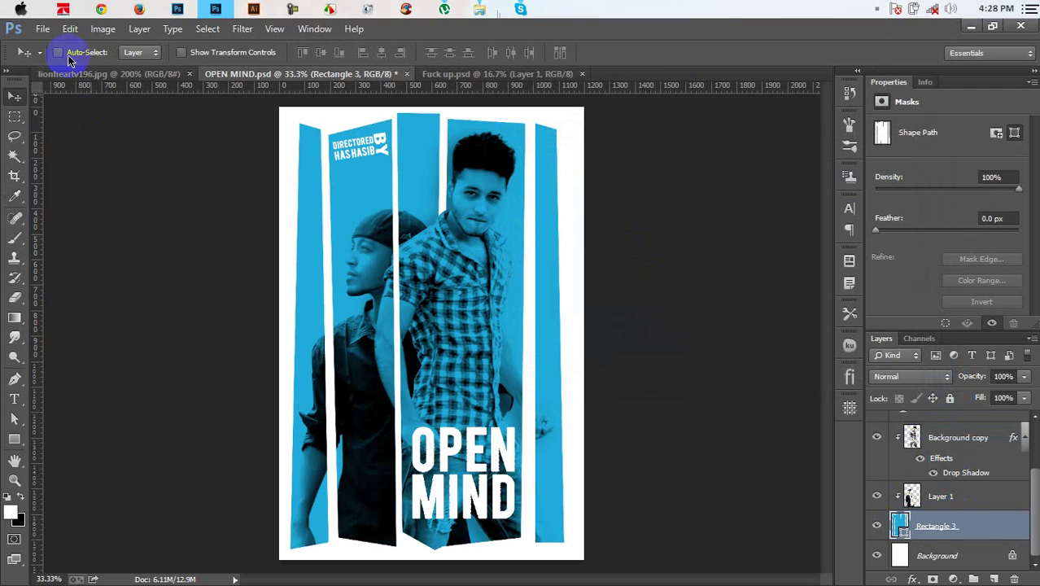
Save the poster, then save a JPEG copy named OPEN MIND with default quality.
{"action": "left_click", "coordinate": [41, 28]}
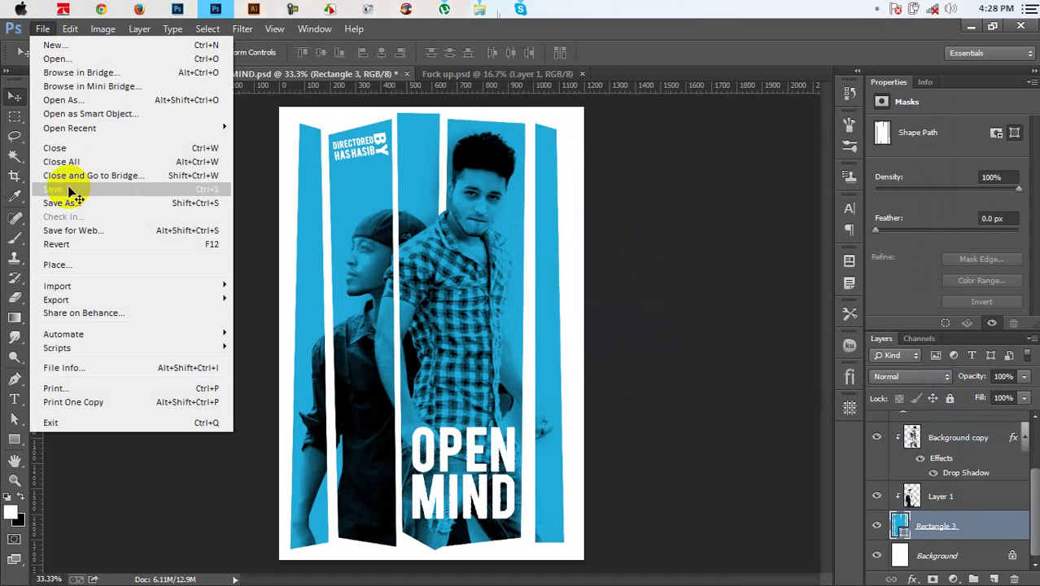
{"action": "left_click", "coordinate": [70, 189]}
{"action": "left_click", "coordinate": [47, 30]}
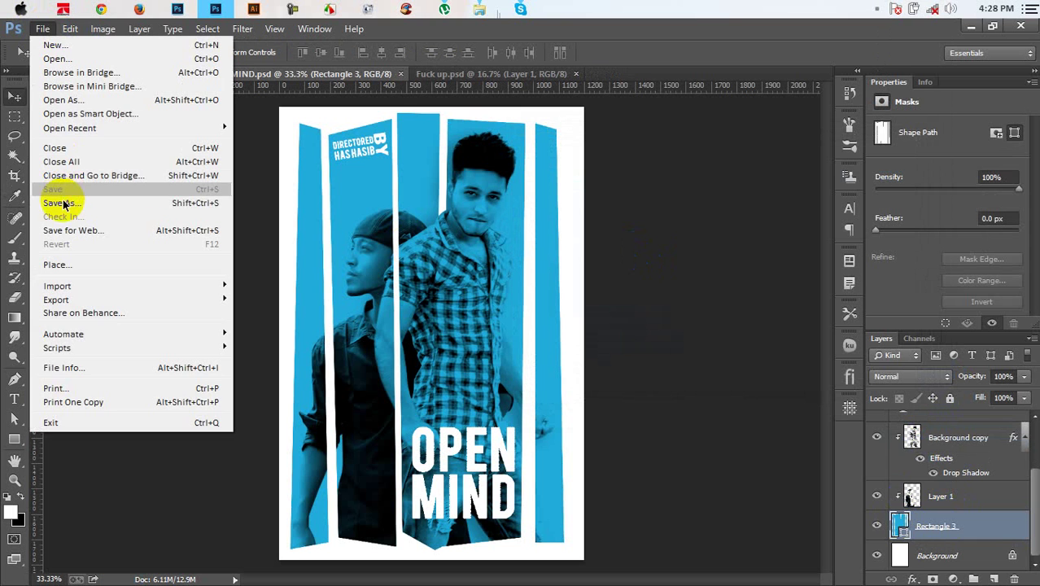
{"action": "left_click", "coordinate": [65, 202]}
{"action": "left_click", "coordinate": [202, 442]}
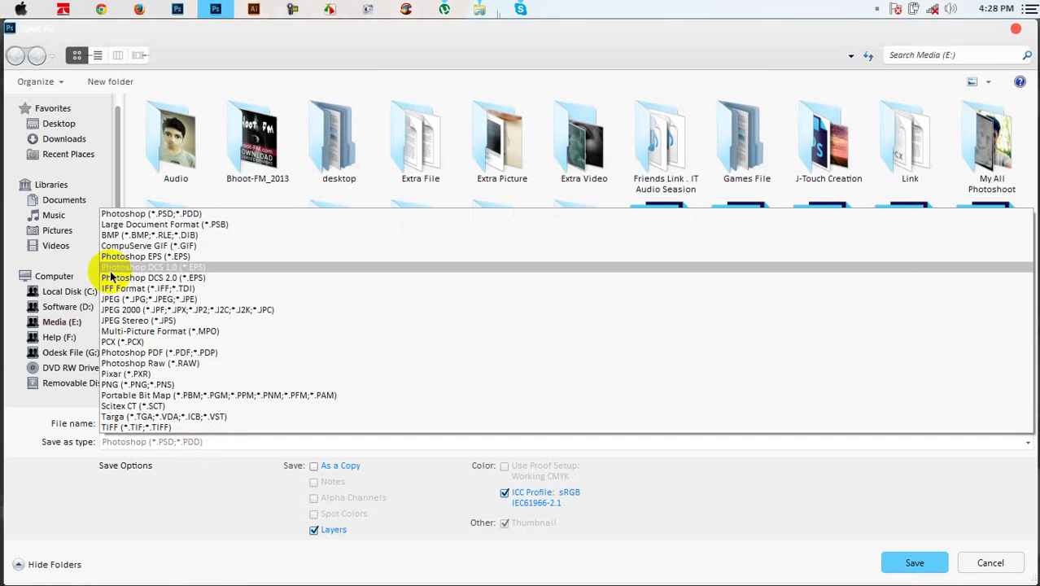
{"action": "left_click", "coordinate": [124, 301]}
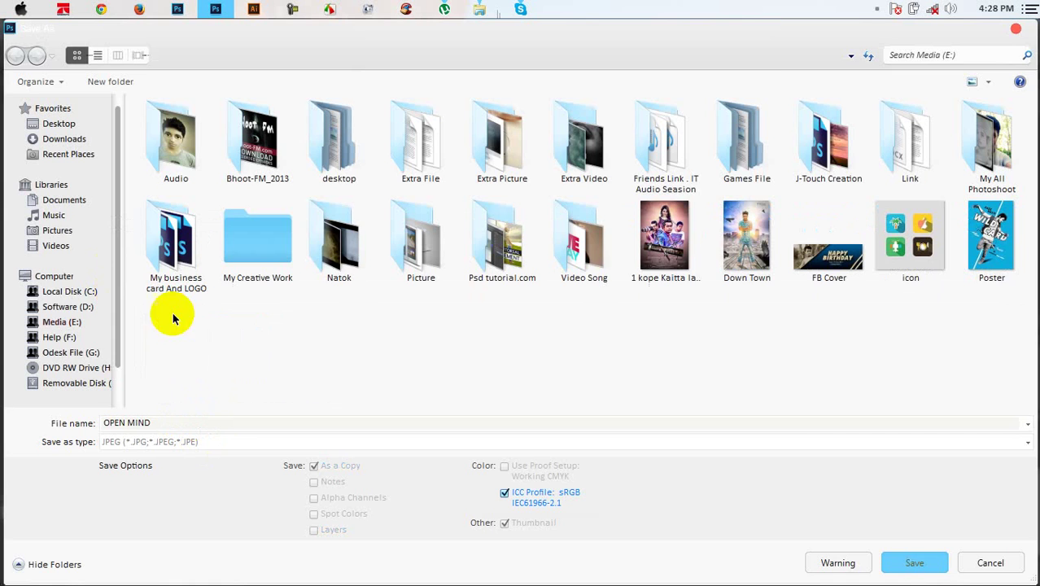
{"action": "left_click", "coordinate": [919, 562]}
{"action": "left_click", "coordinate": [617, 140]}
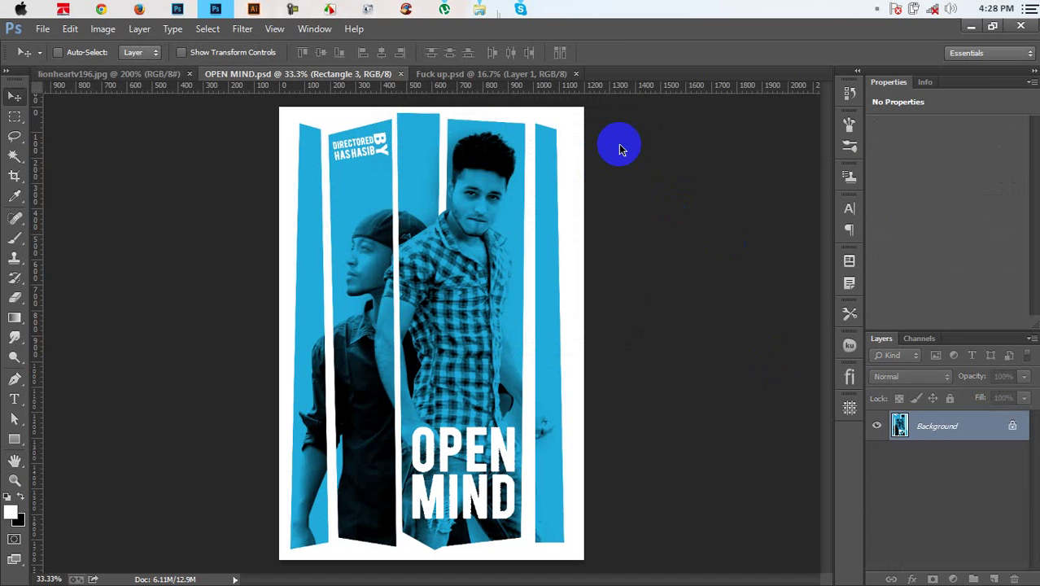